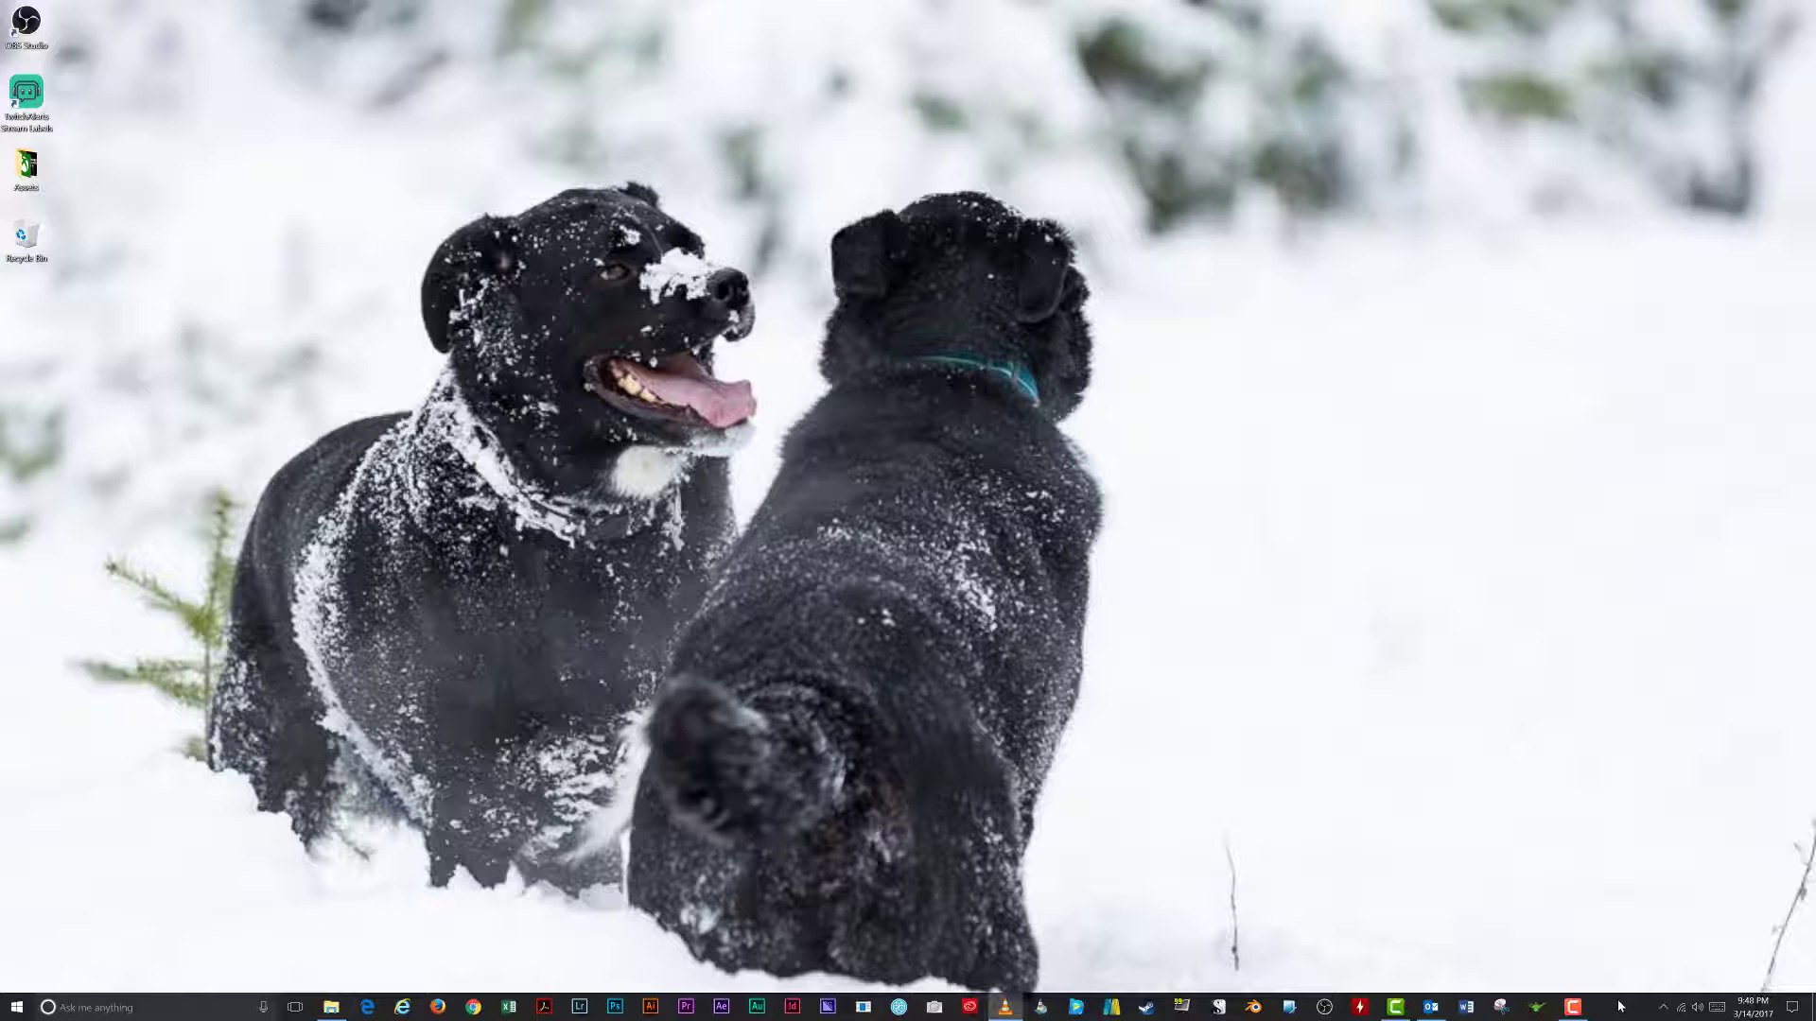
Step: Restore the minimized Outlook window from the taskbar
{"action": "left_click", "coordinate": [1431, 1011]}
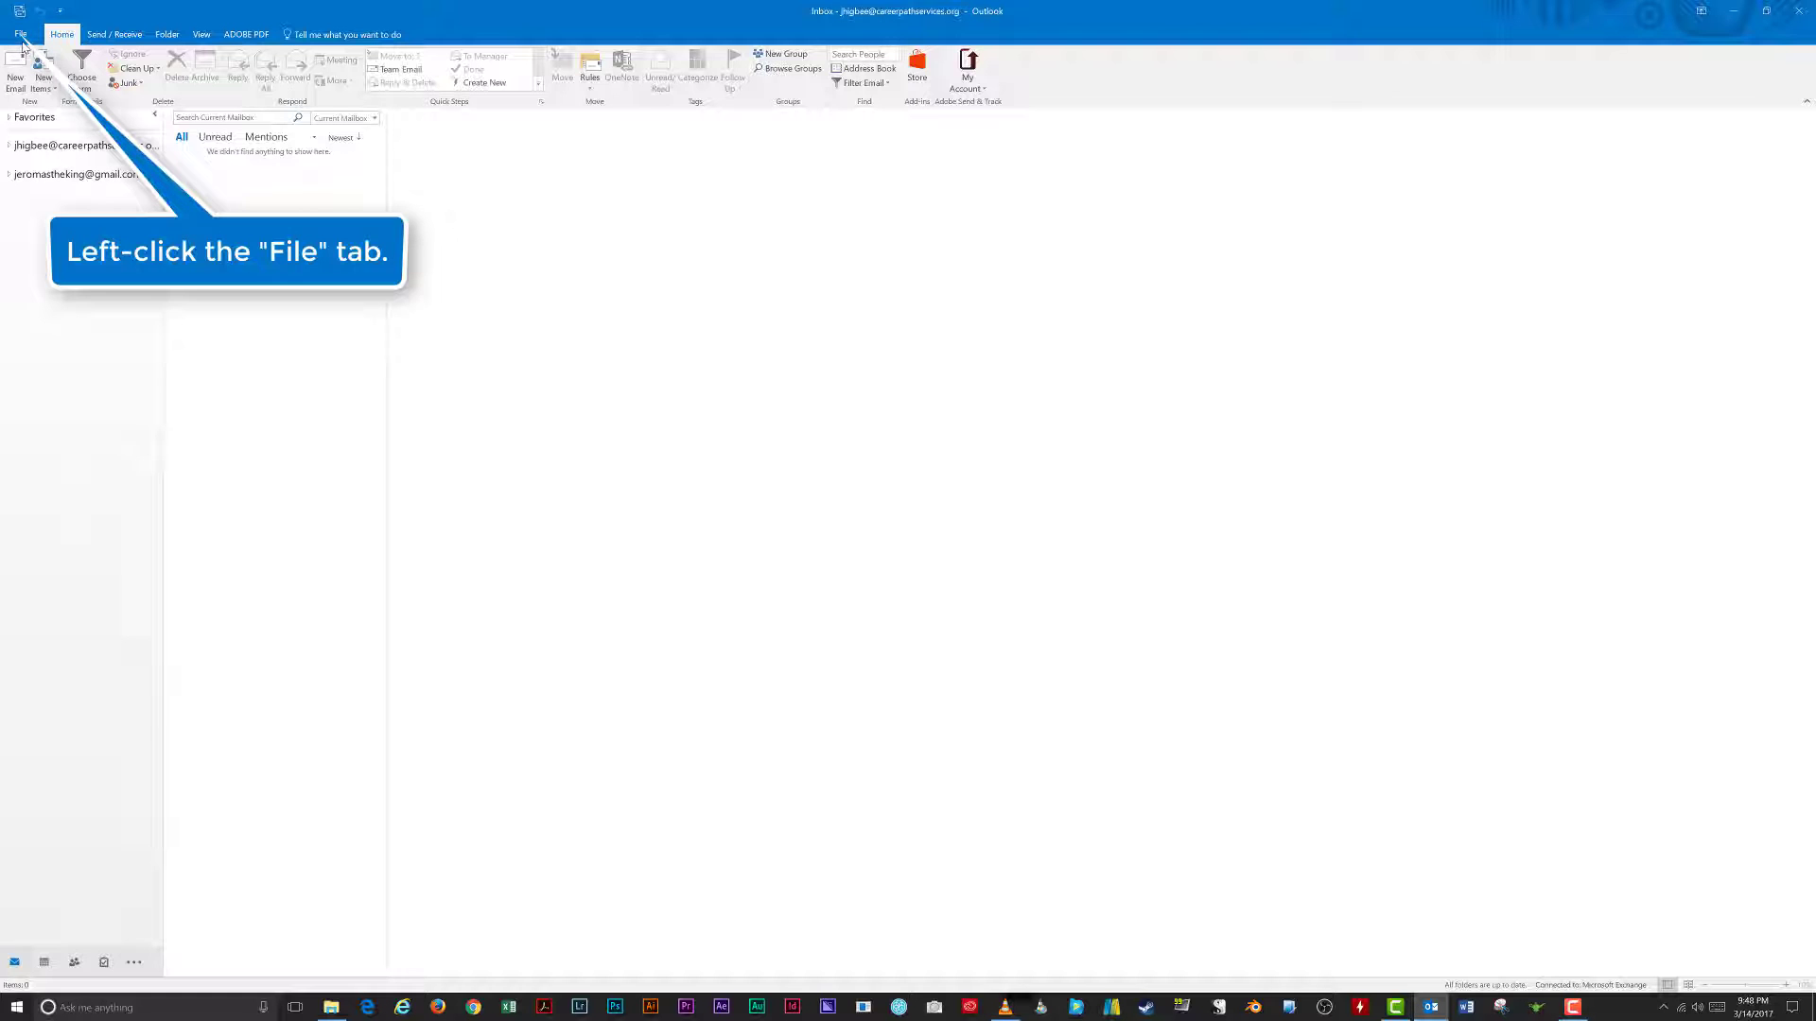
Step: Go to File > Account Information and open Automatic Replies
{"action": "left_click", "coordinate": [21, 36]}
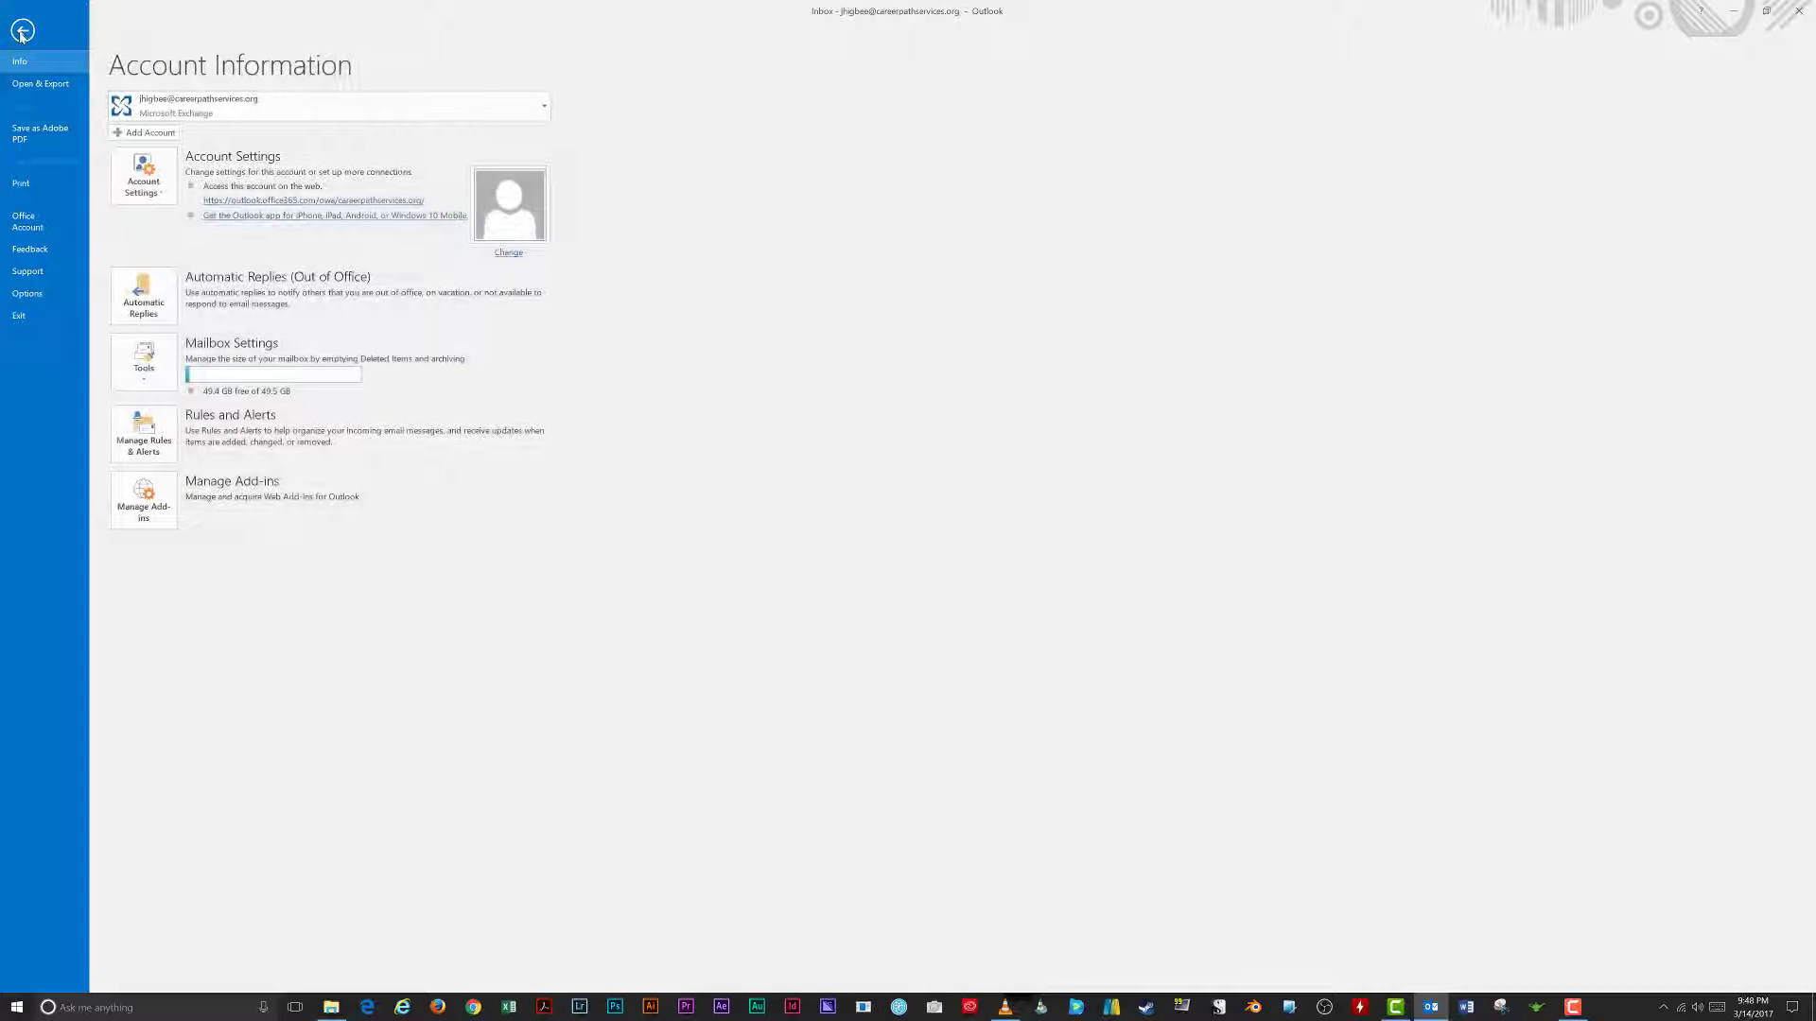
{"action": "left_click", "coordinate": [146, 301]}
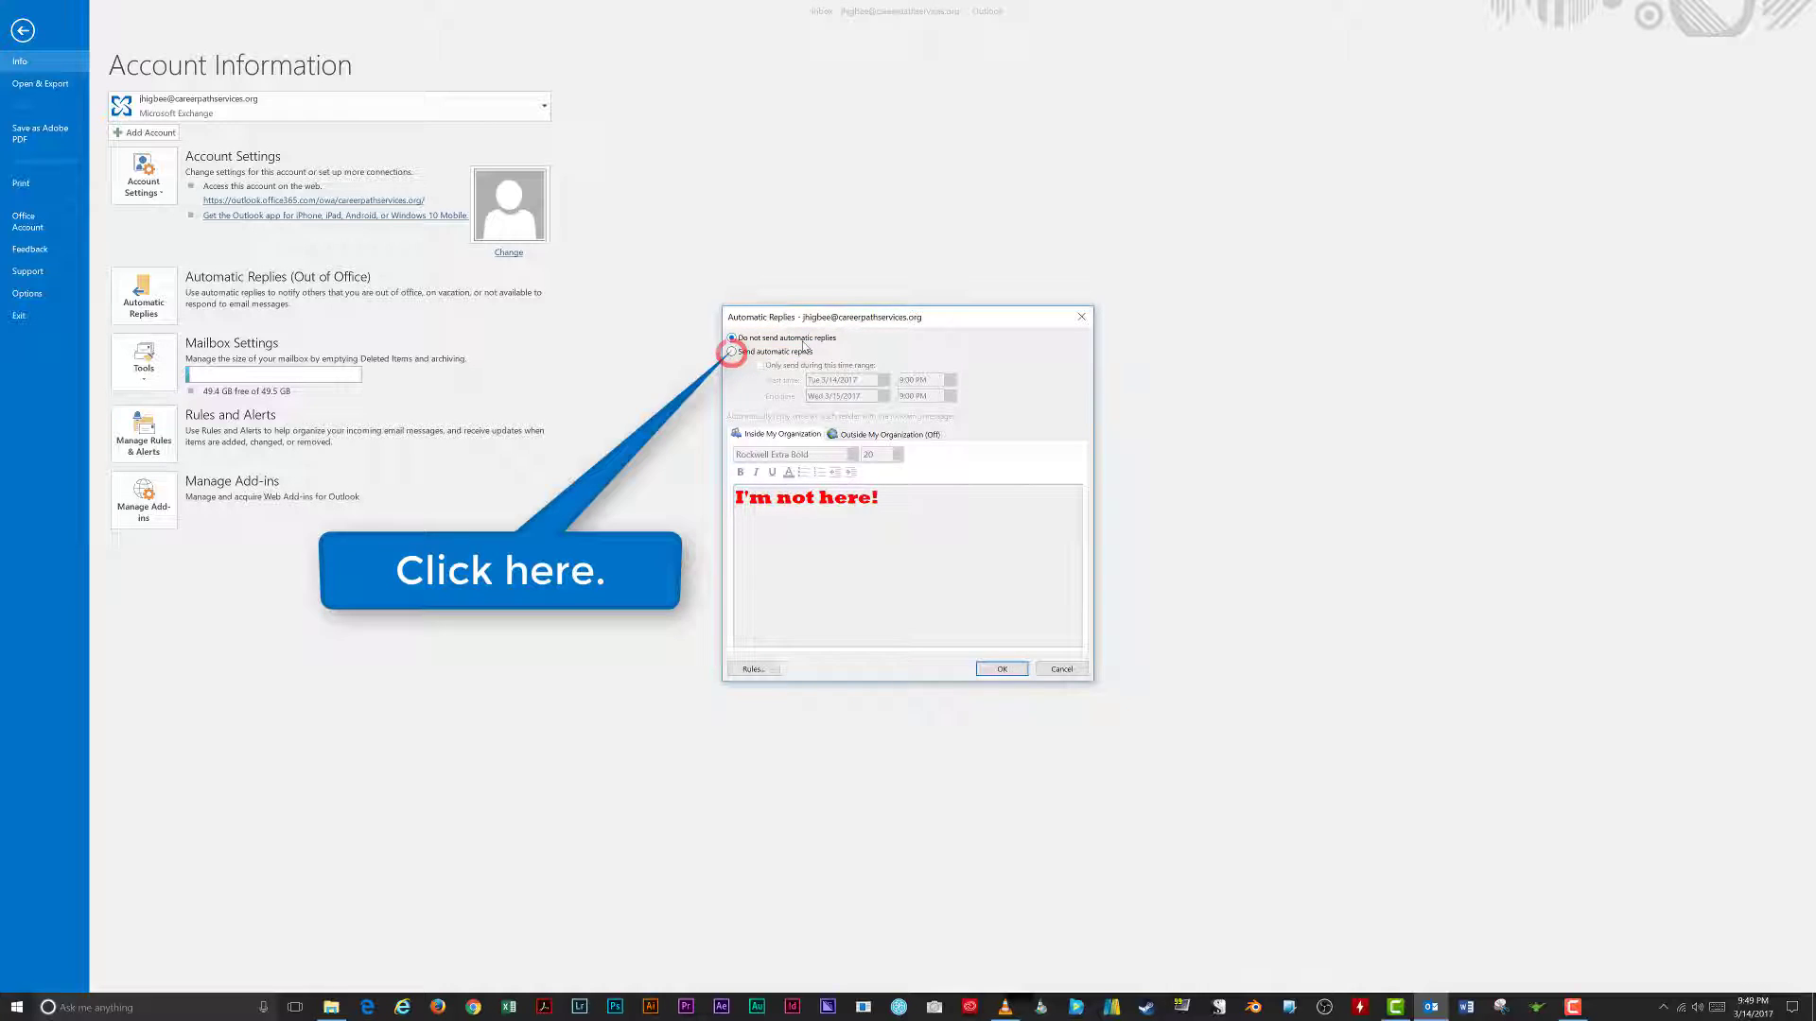
Step: Send automatic replies only from Tue 3/14/2017 9:30 PM until Thu 3/16/2017 9:00 PM
{"action": "left_click", "coordinate": [732, 352]}
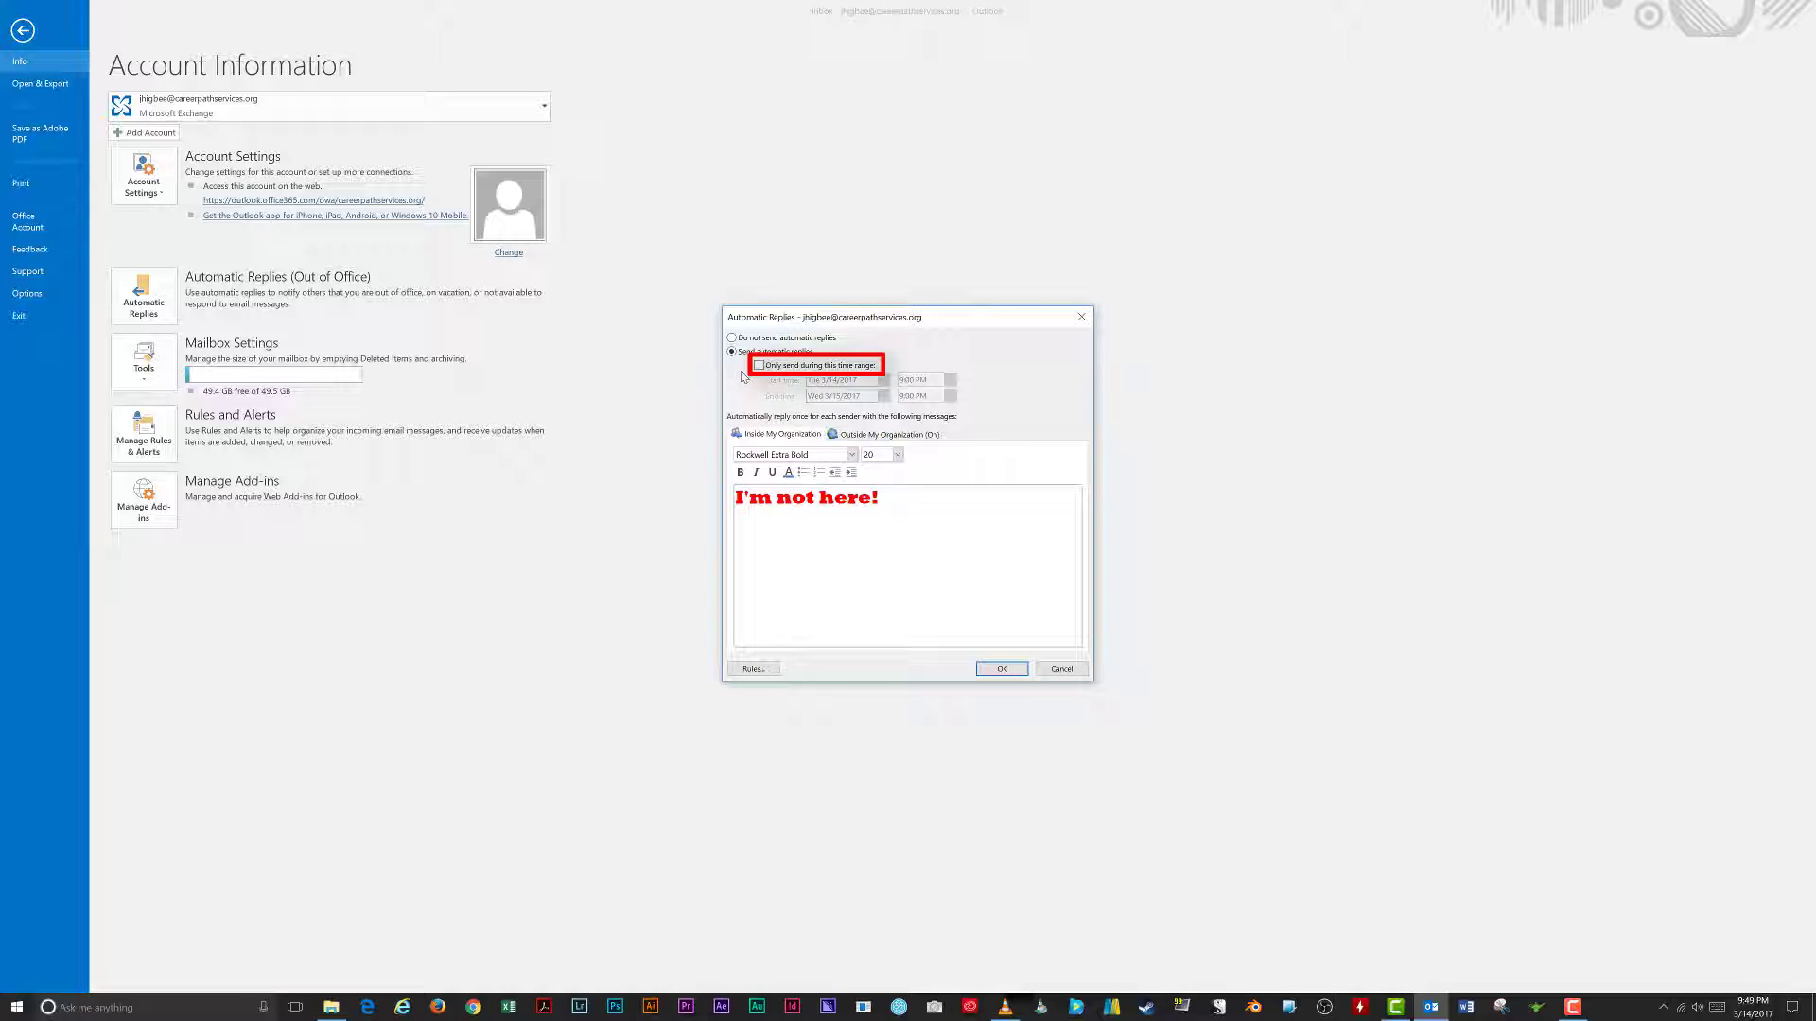
{"action": "left_click", "coordinate": [760, 366]}
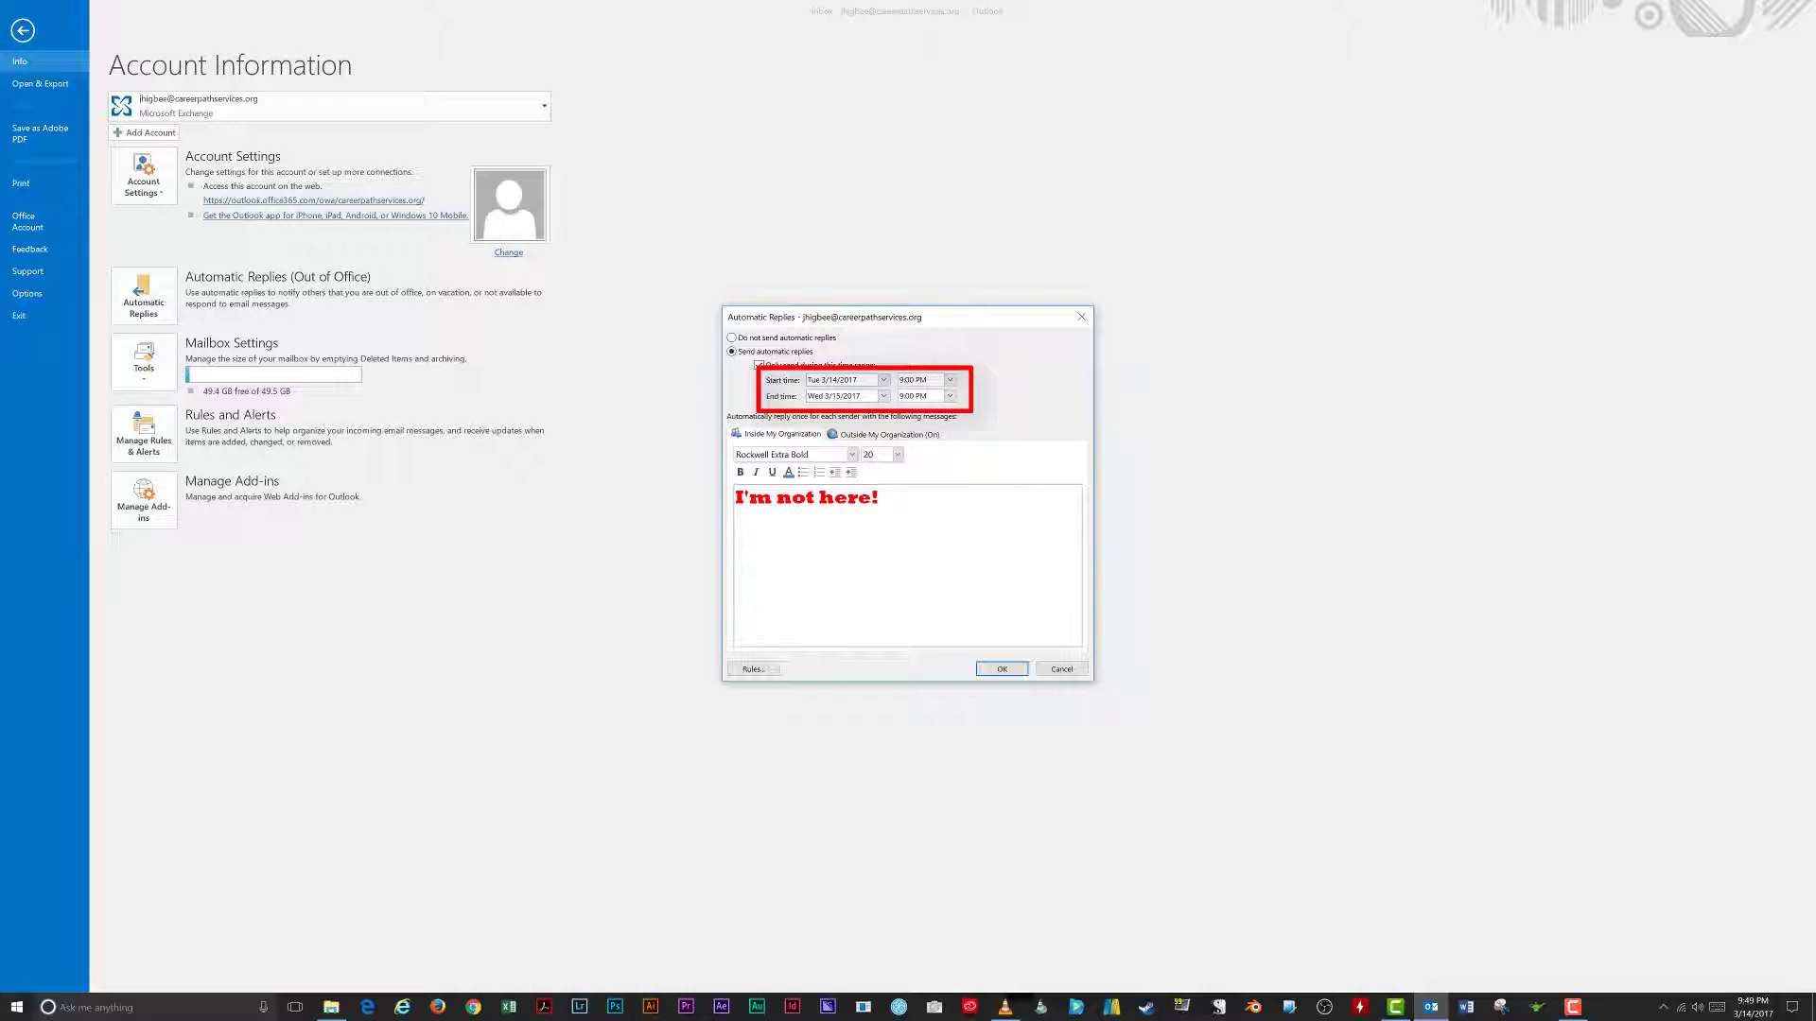
{"action": "left_click", "coordinate": [950, 379]}
{"action": "left_click", "coordinate": [917, 410]}
{"action": "left_click", "coordinate": [883, 395]}
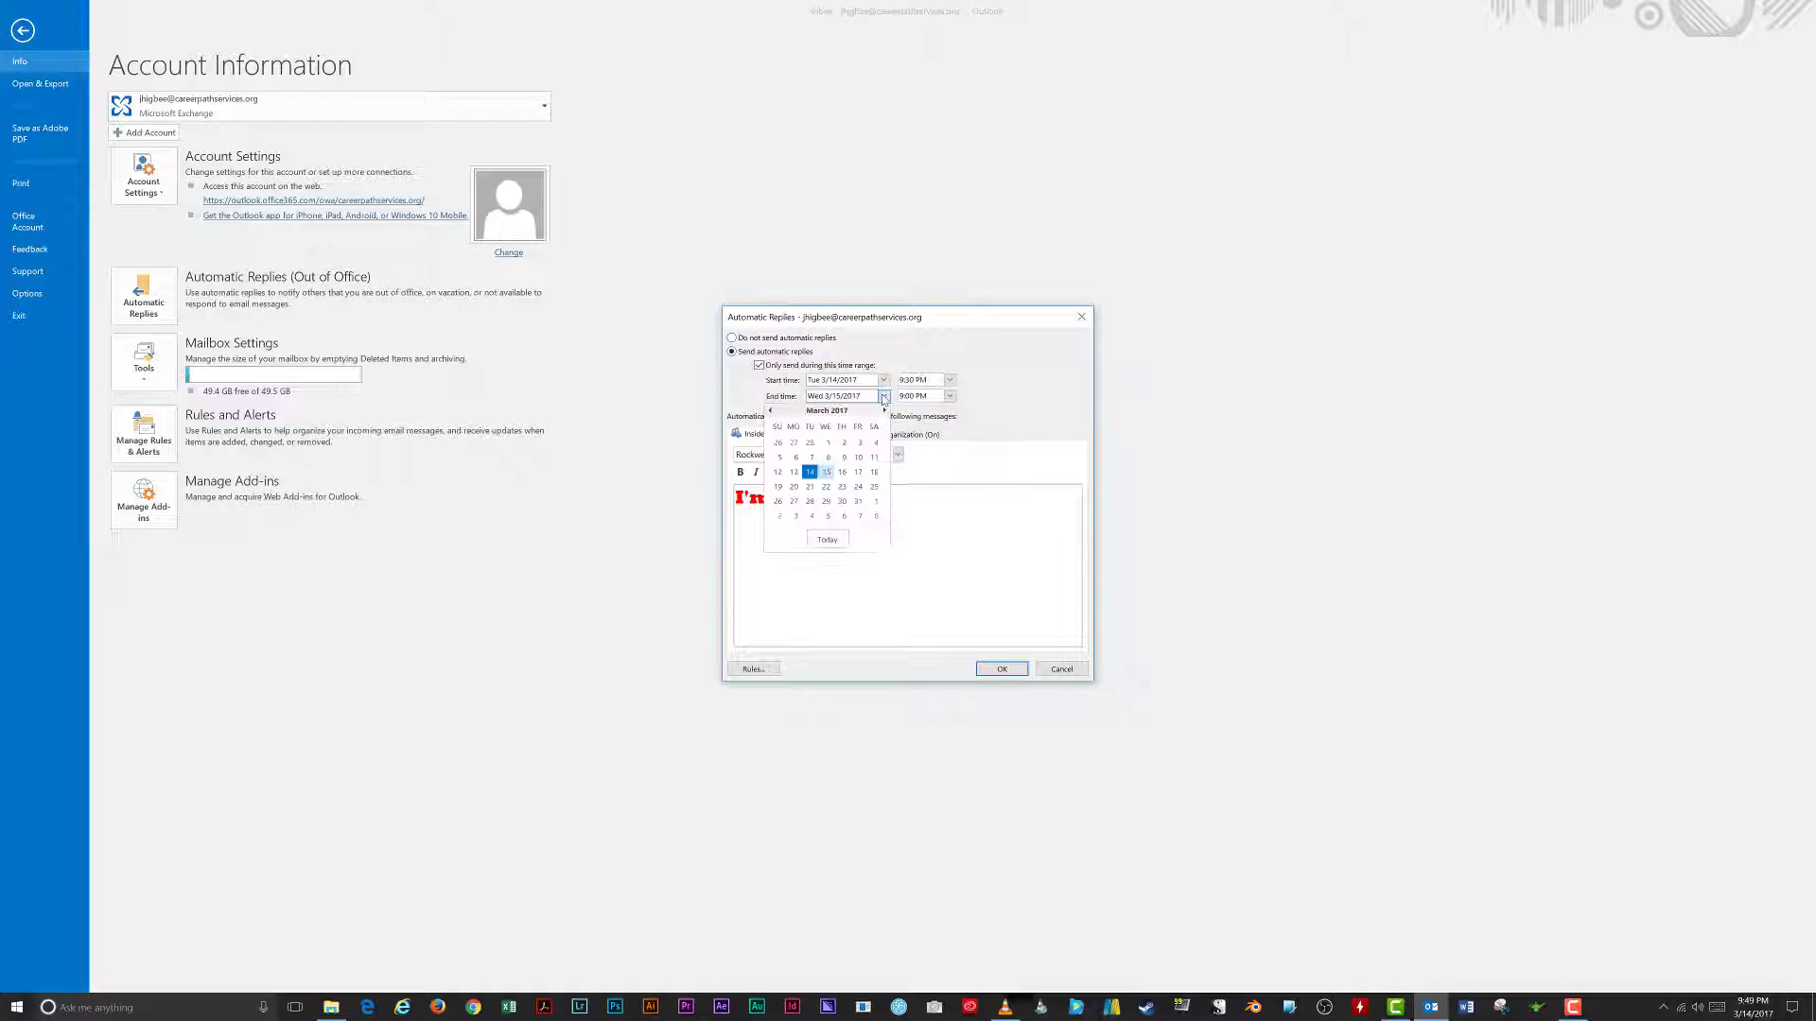
{"action": "left_click", "coordinate": [846, 480]}
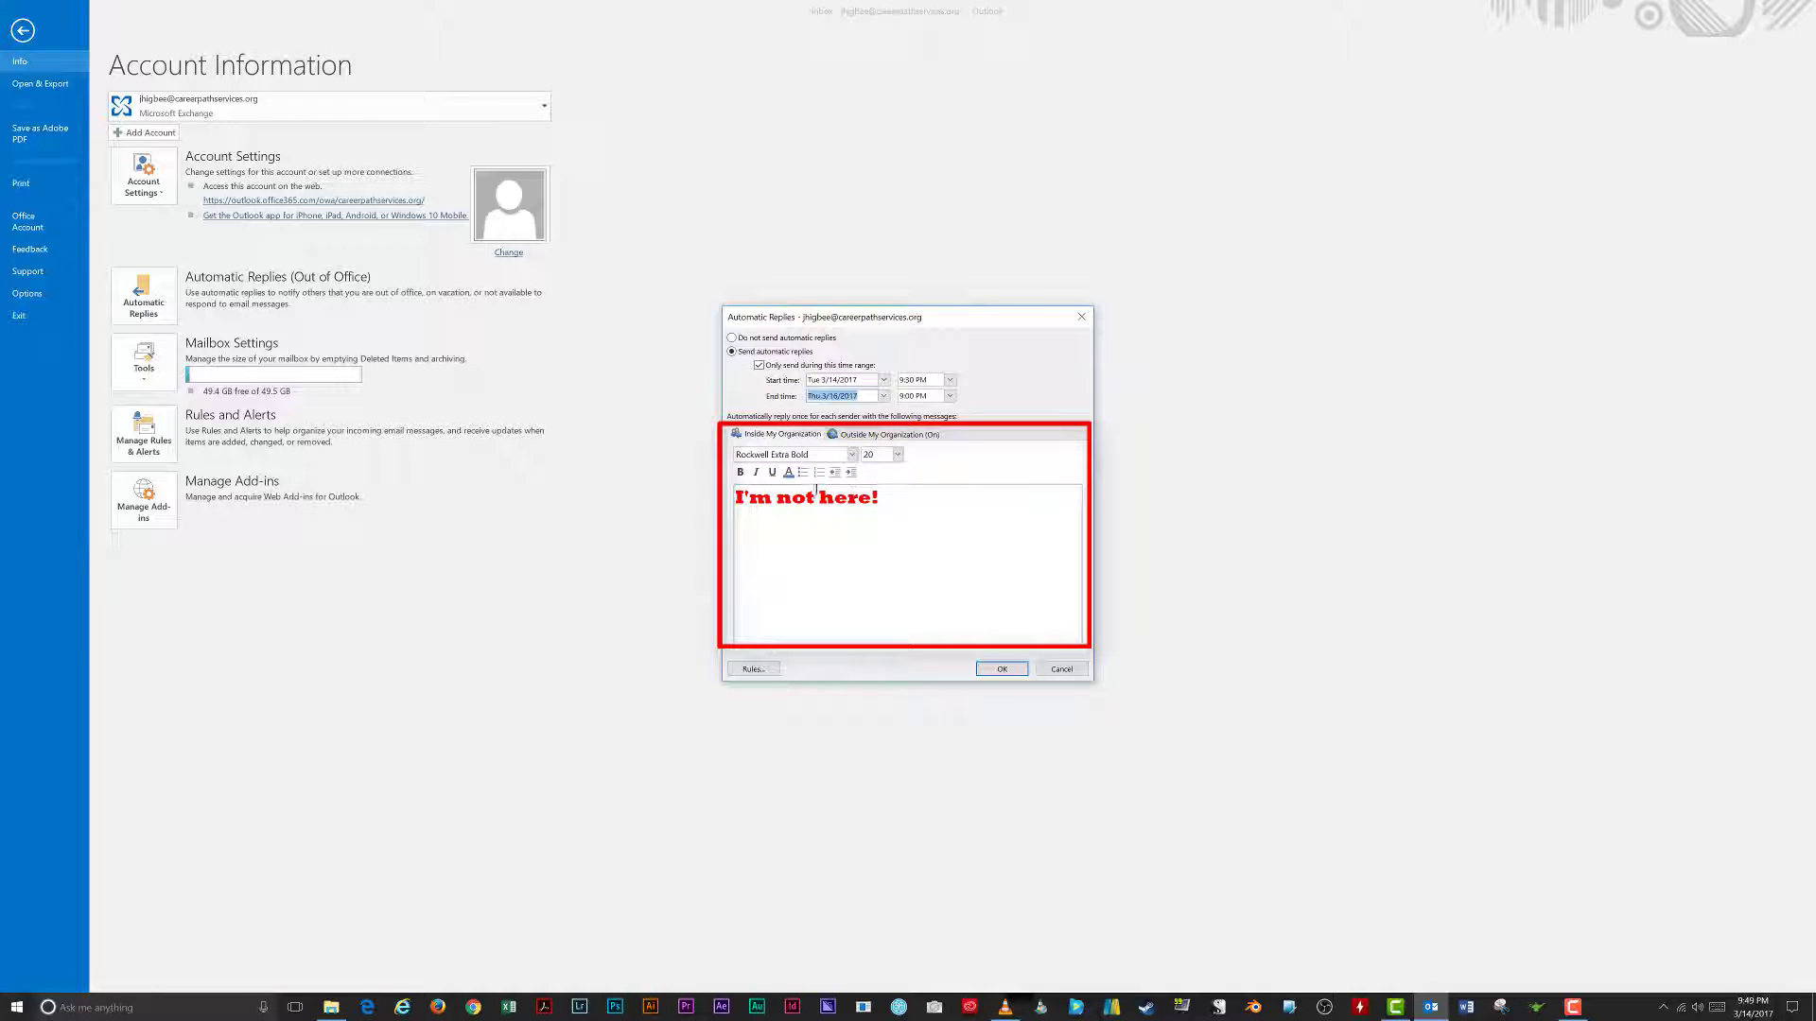
Step: Append 'For a long while.' to the internal 'I'm not here!' reply
{"action": "left_click", "coordinate": [914, 497]}
{"action": "type", "text": "For a lon"}
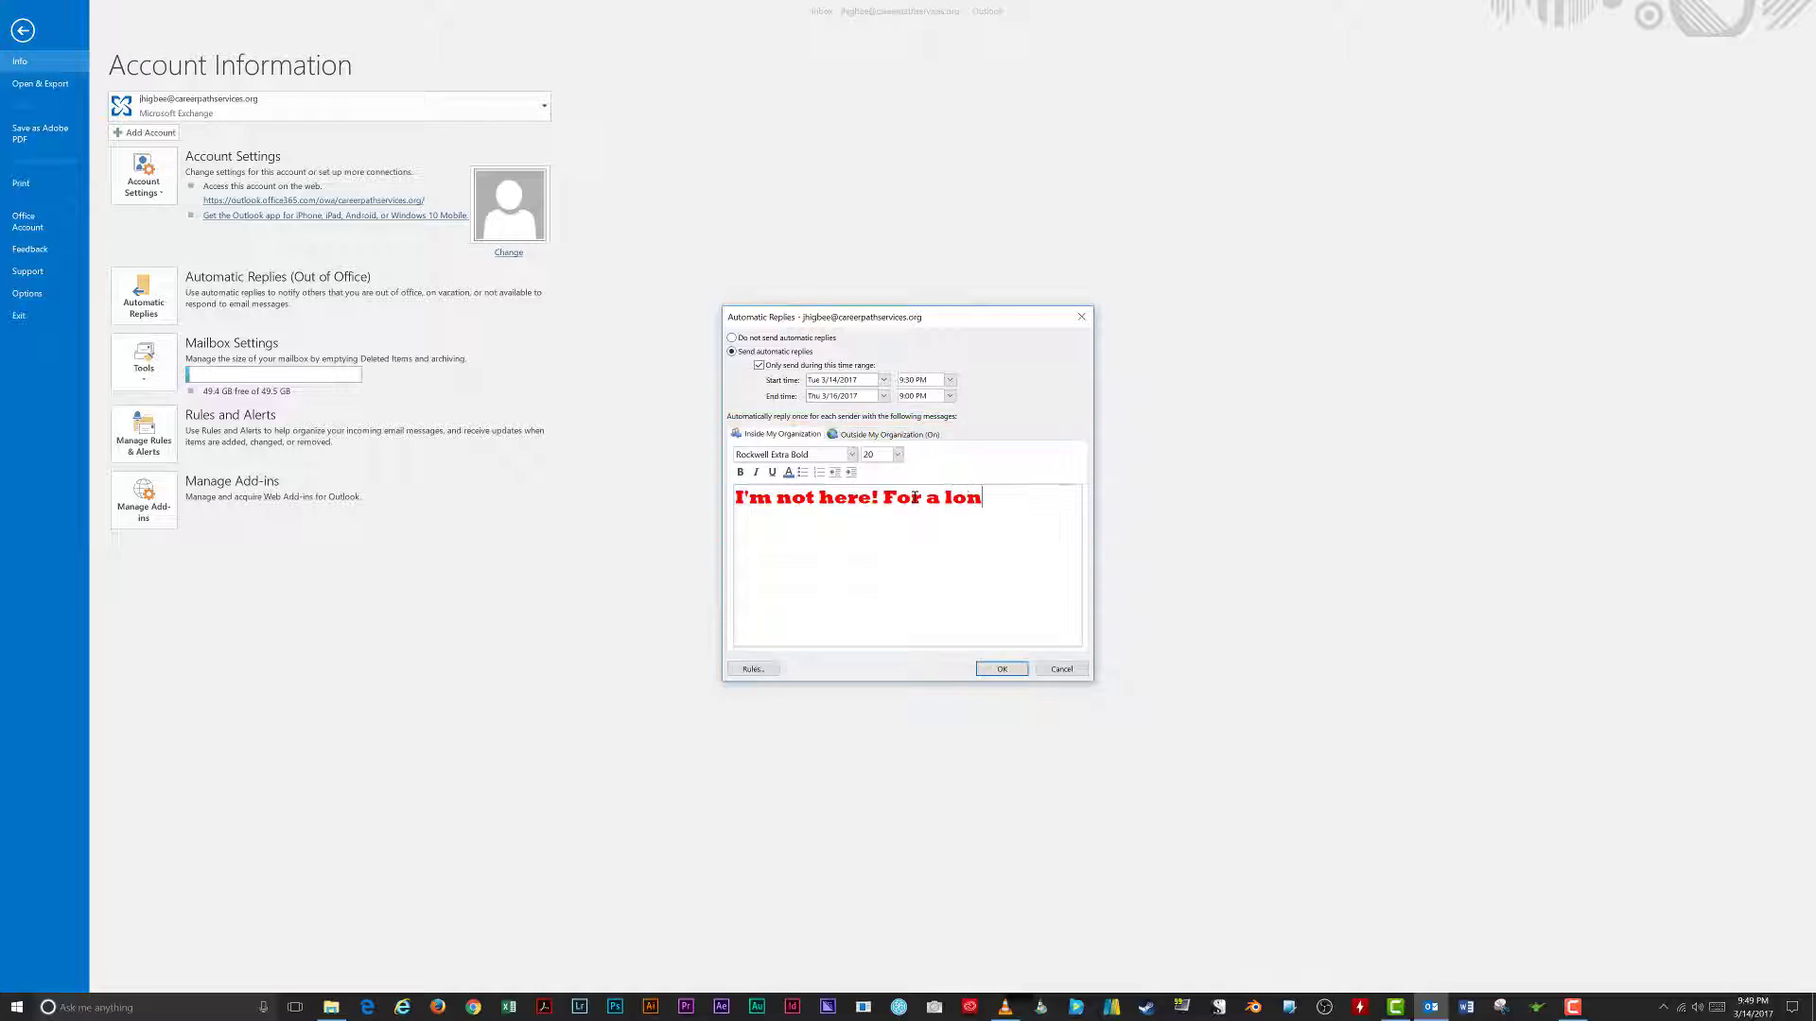
{"action": "type", "text": "g while."}
{"action": "key", "text": "ctrl+a"}
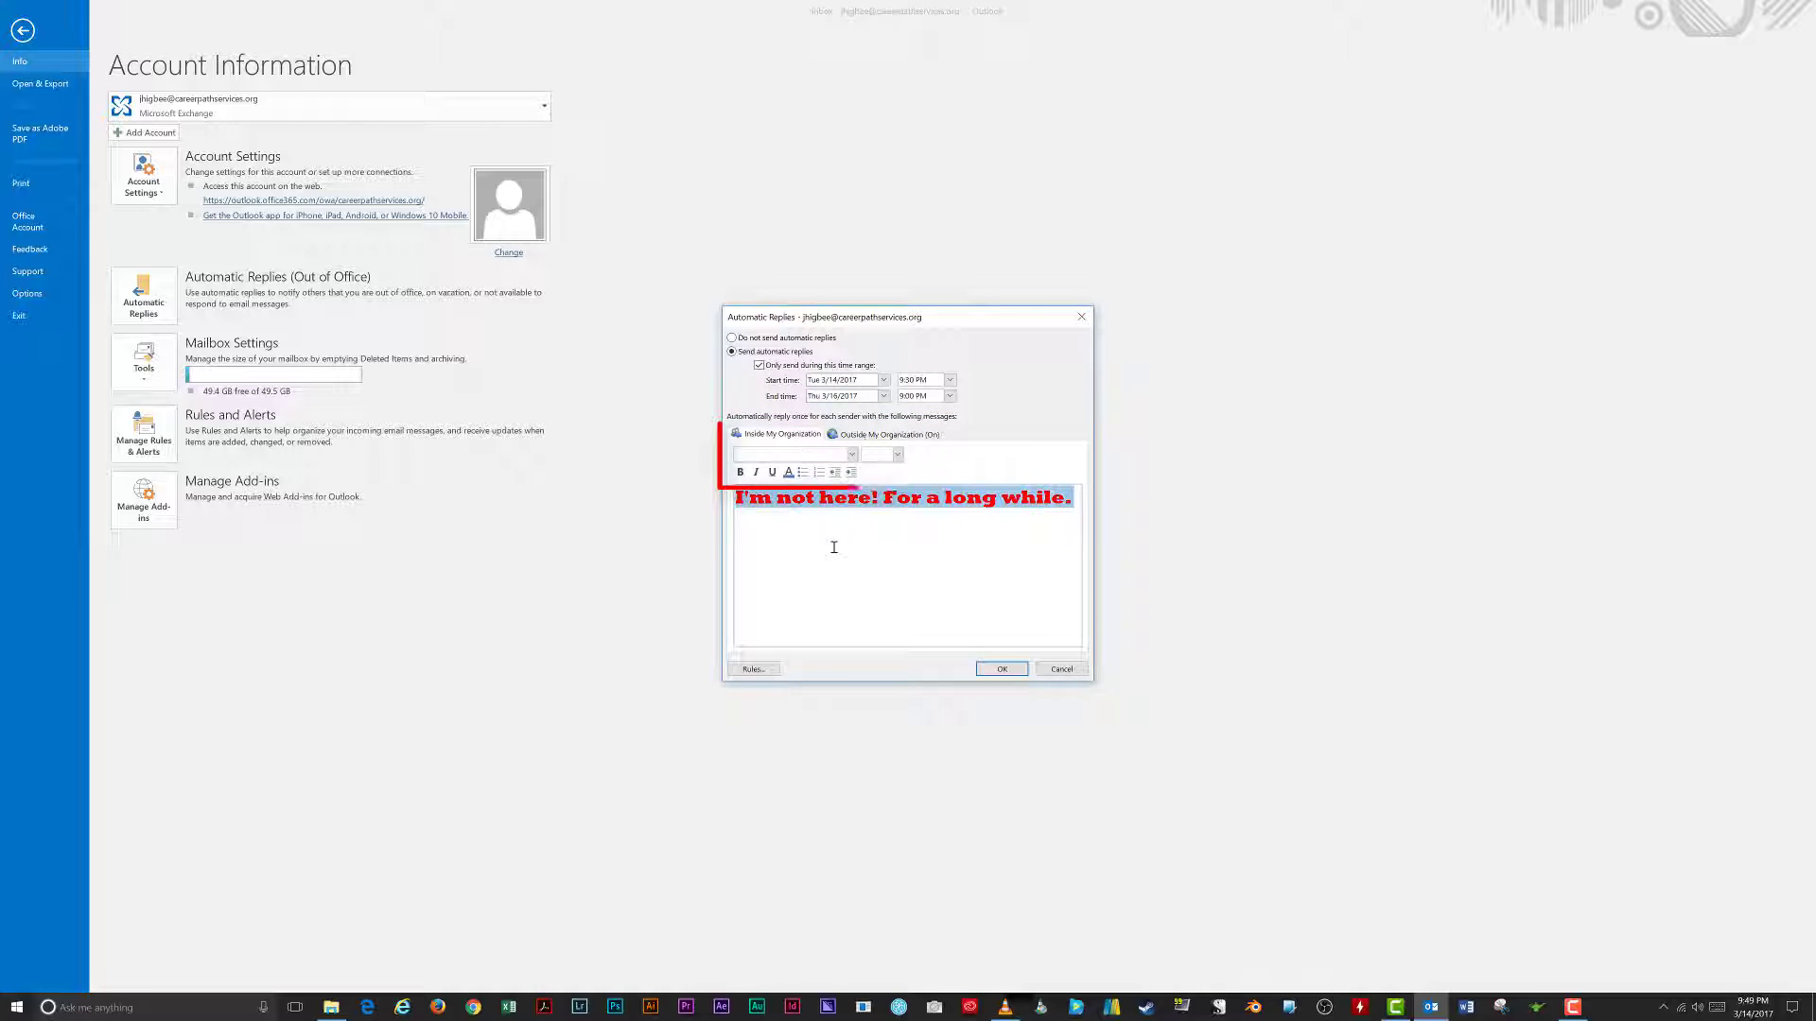
{"action": "left_click", "coordinate": [851, 501]}
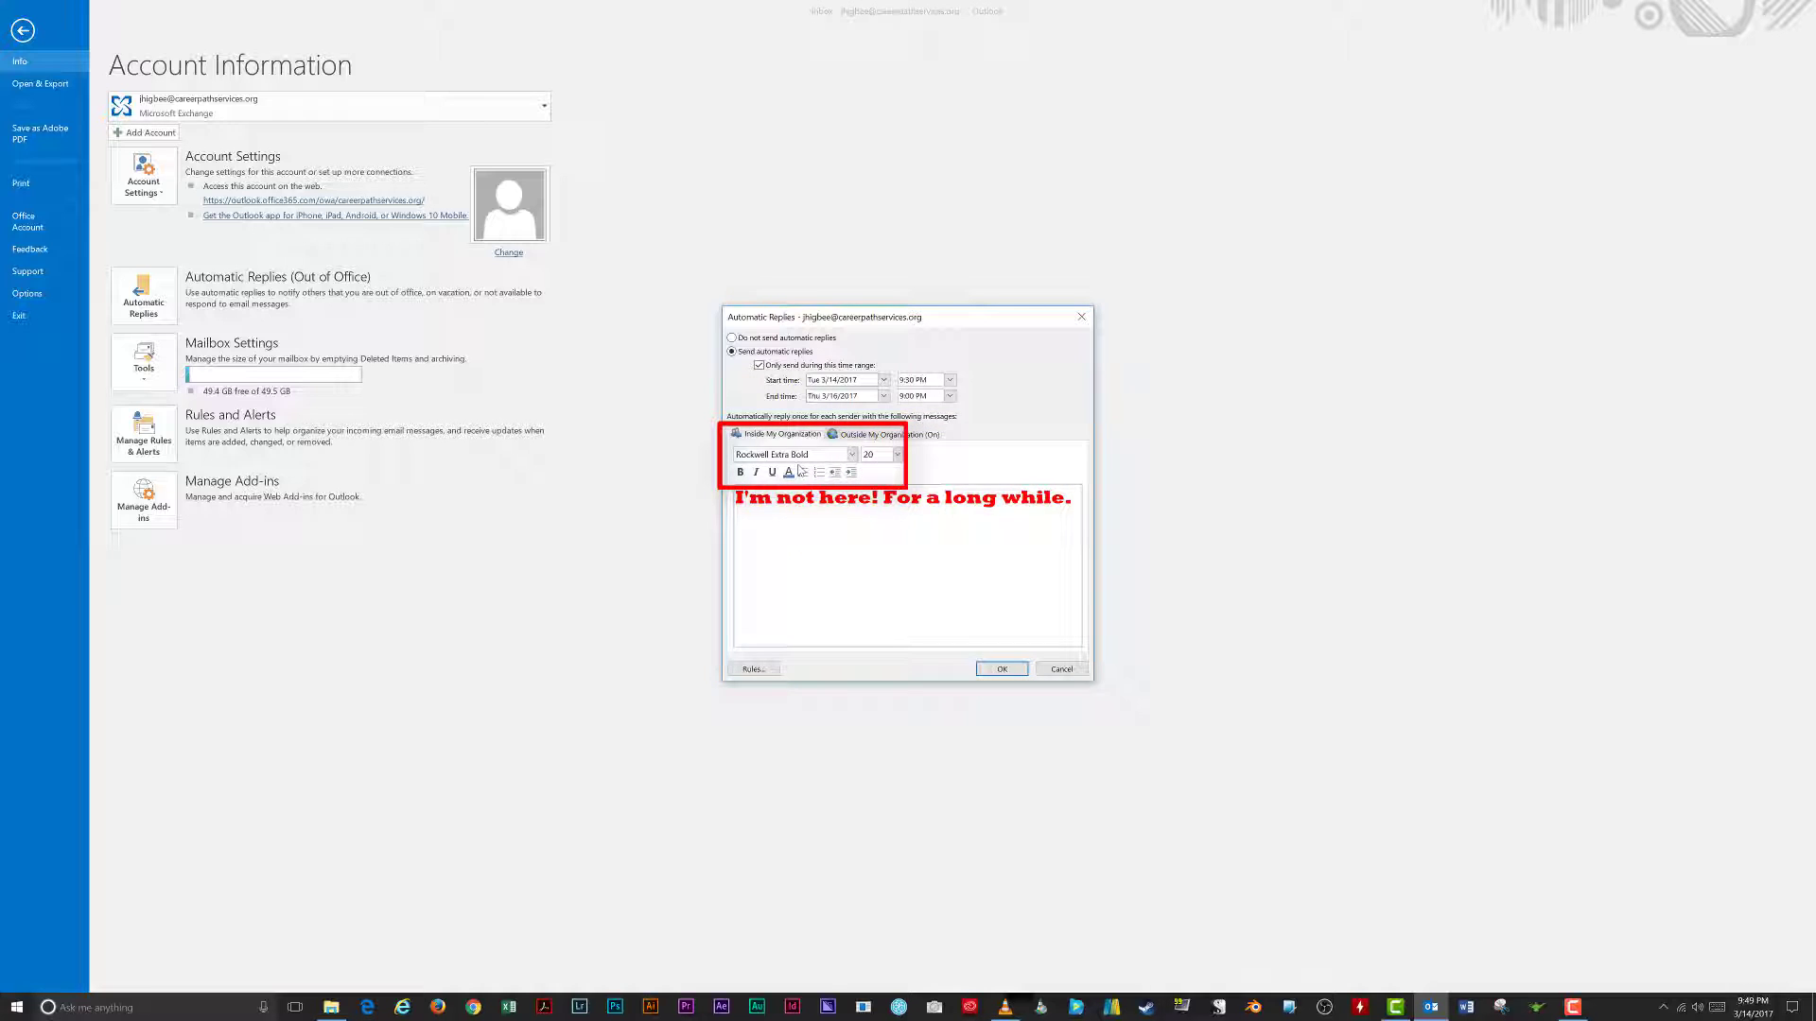
Step: Set the whole internal reply to the Adobe Caslon Pro Bold font
{"action": "key", "text": "ctrl+a"}
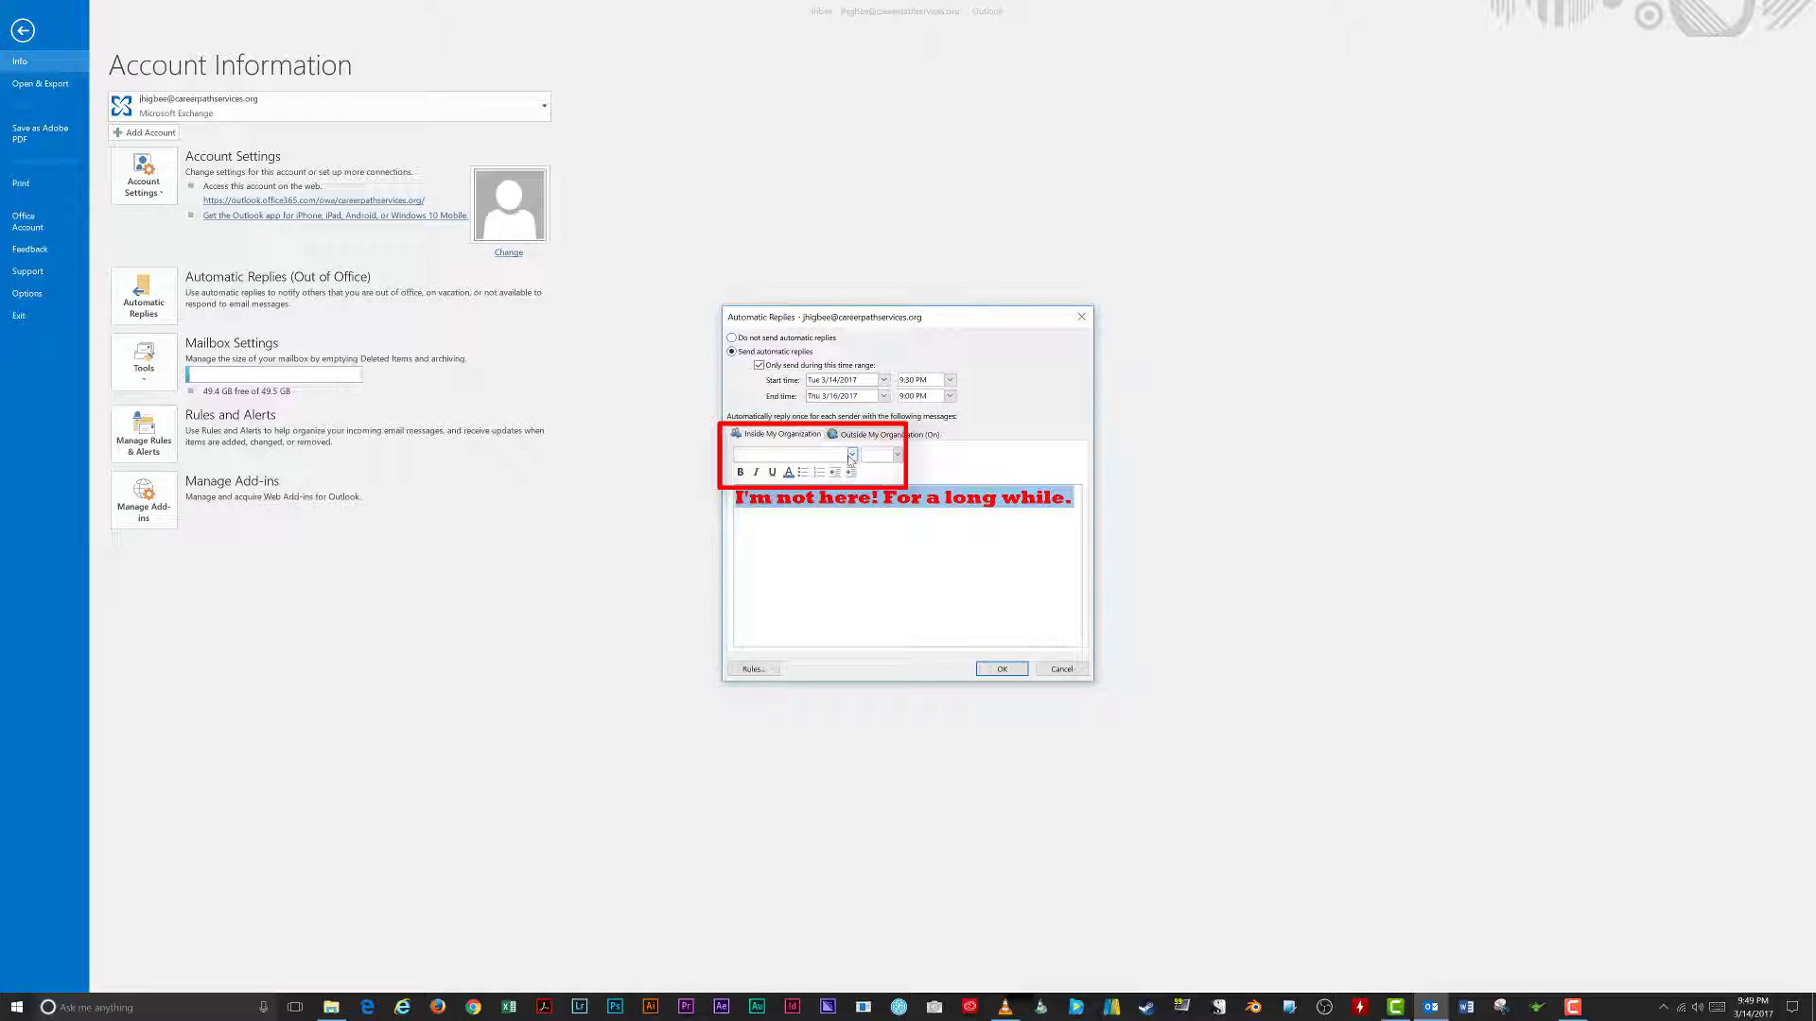
{"action": "left_click", "coordinate": [852, 453]}
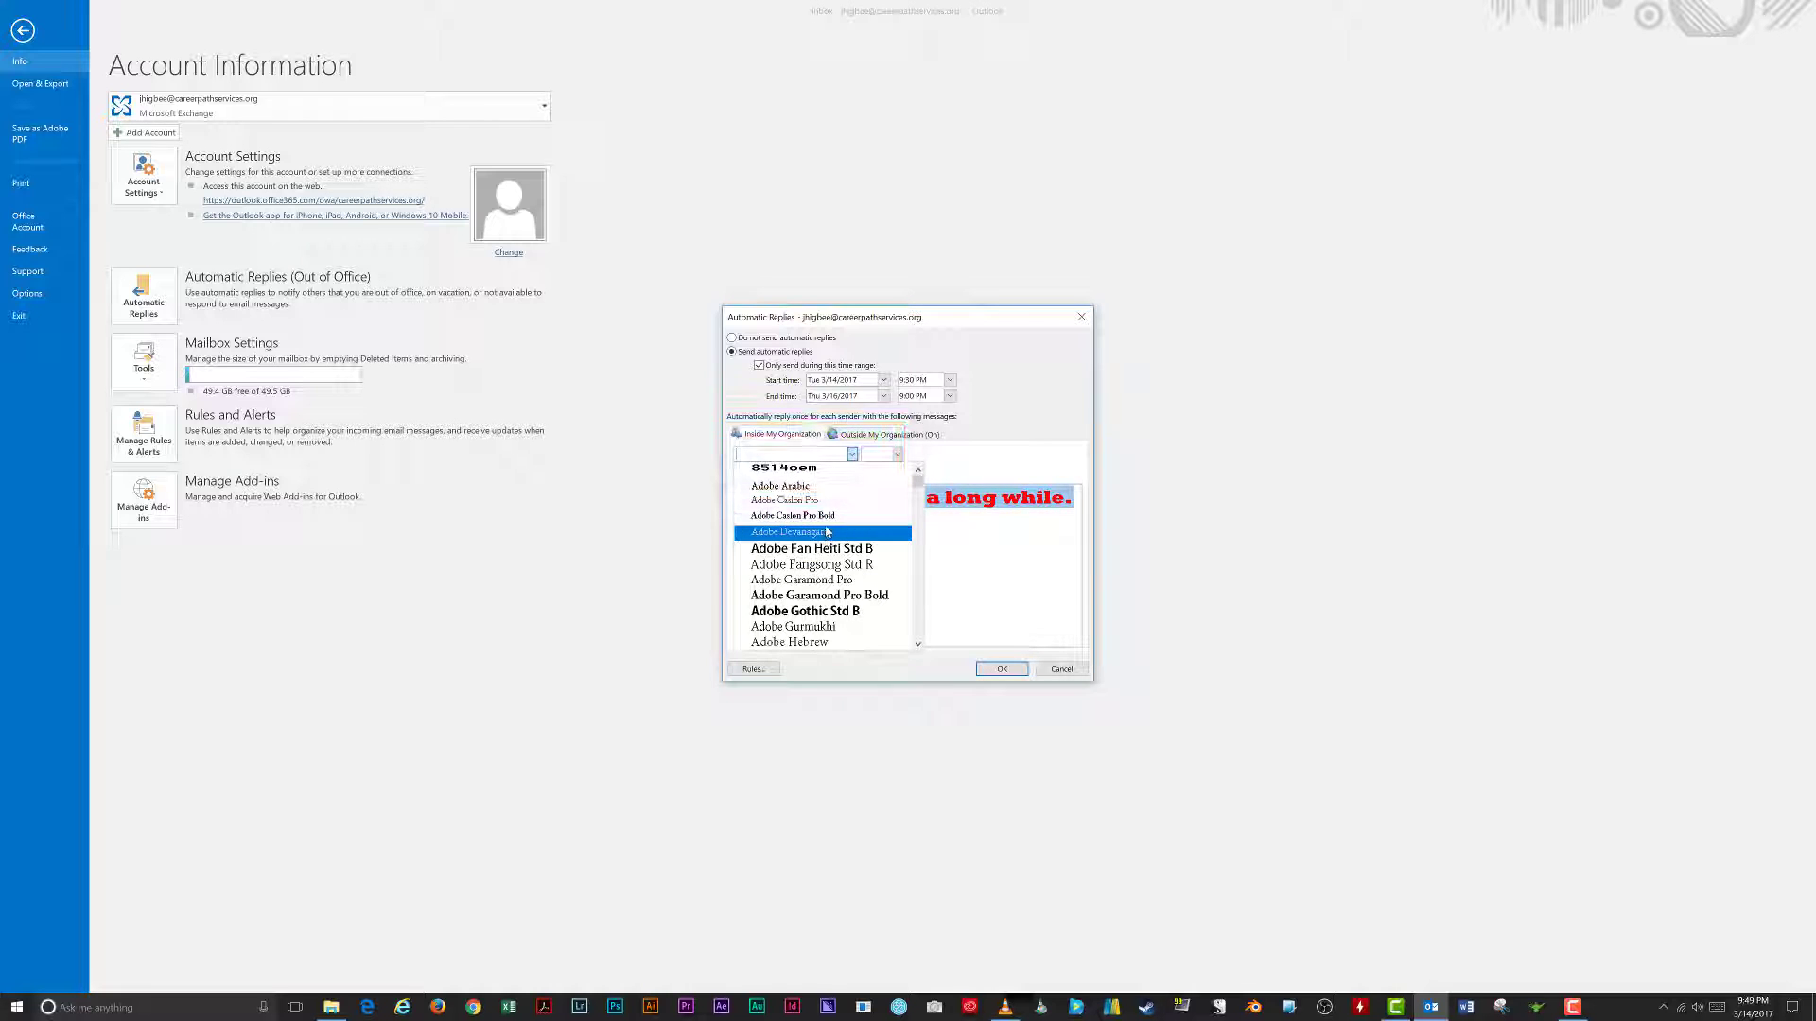
{"action": "left_click", "coordinate": [825, 518]}
{"action": "left_click", "coordinate": [838, 499]}
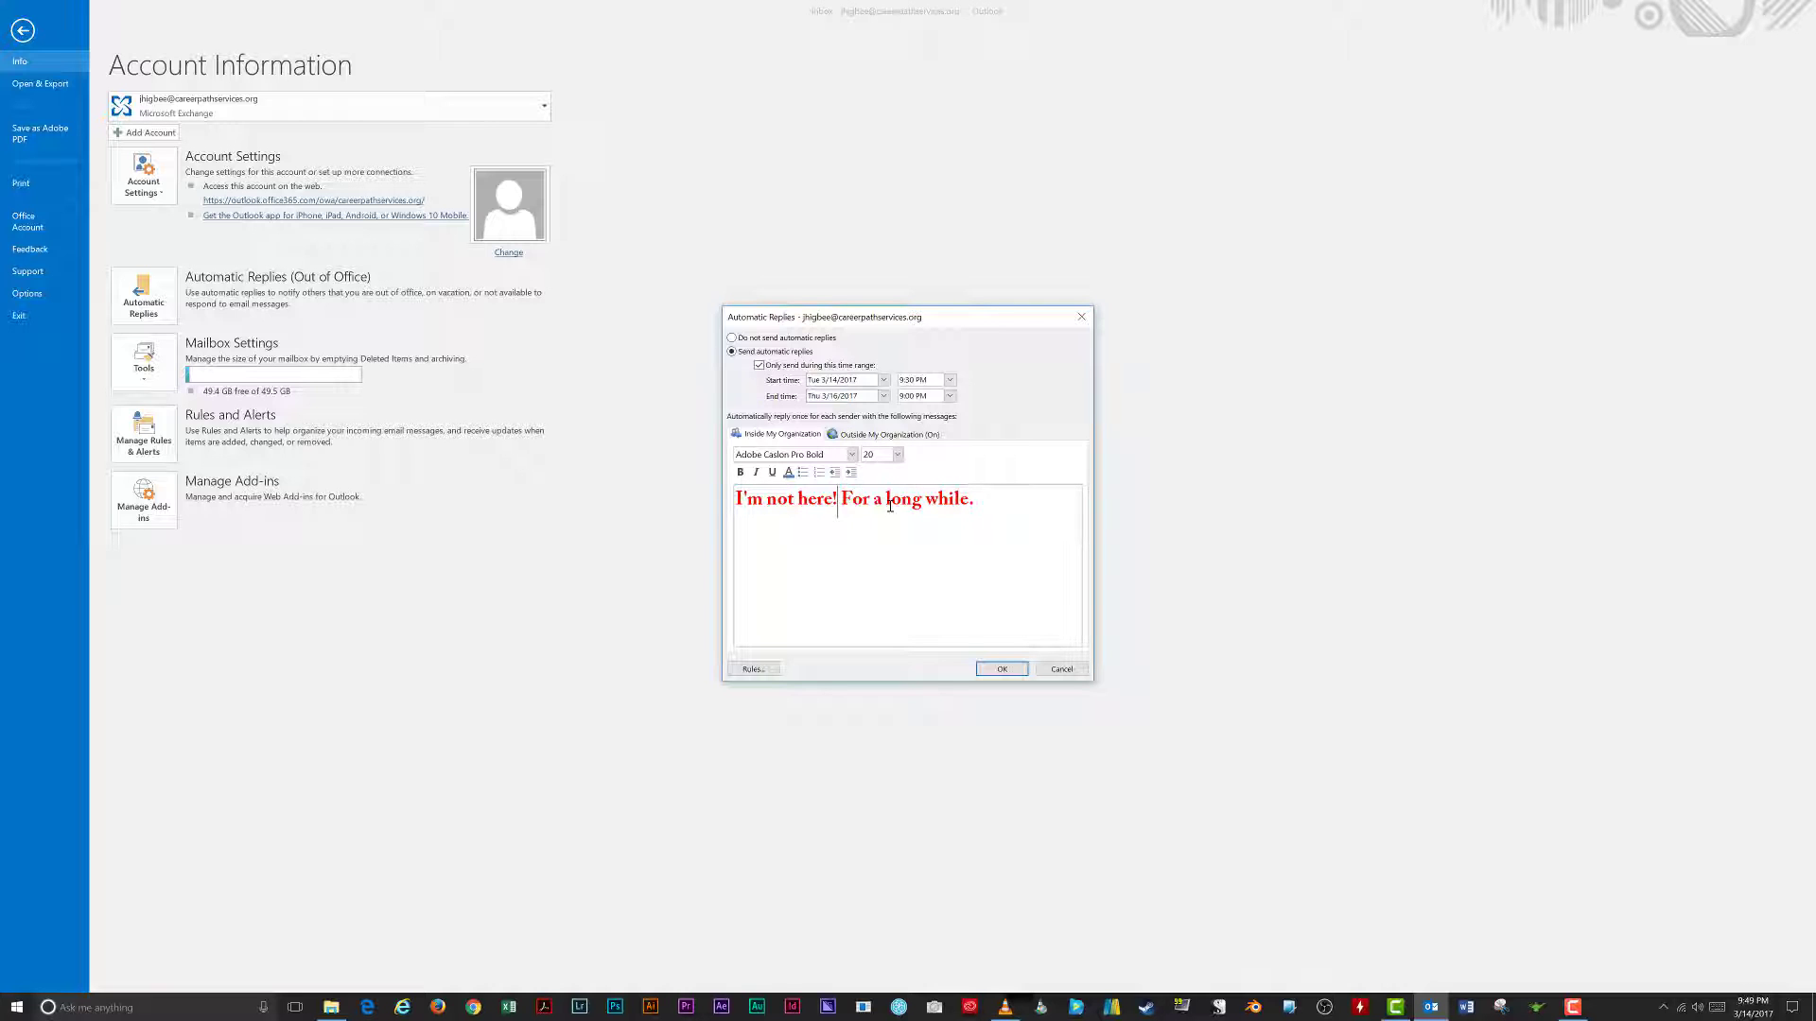
Step: Colour the internal reply text green
{"action": "left_click_drag", "start_coordinate": [997, 494], "coordinate": [640, 490]}
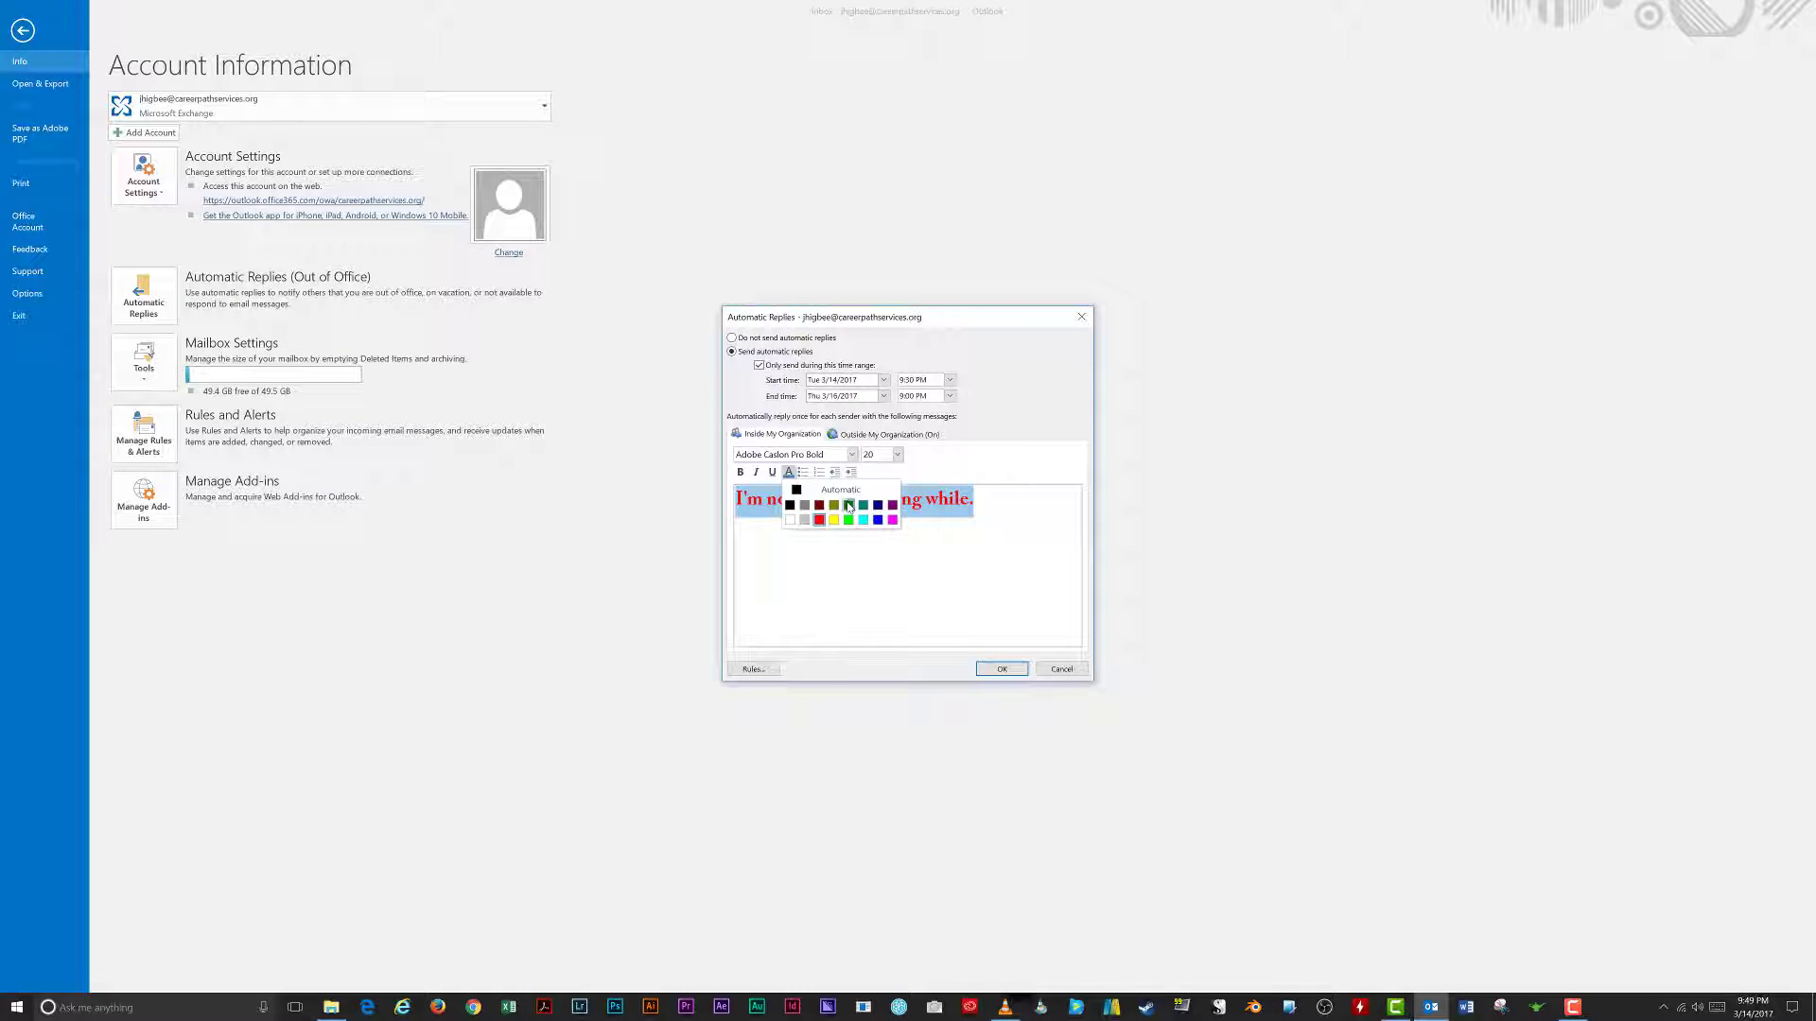
{"action": "left_click", "coordinate": [848, 506]}
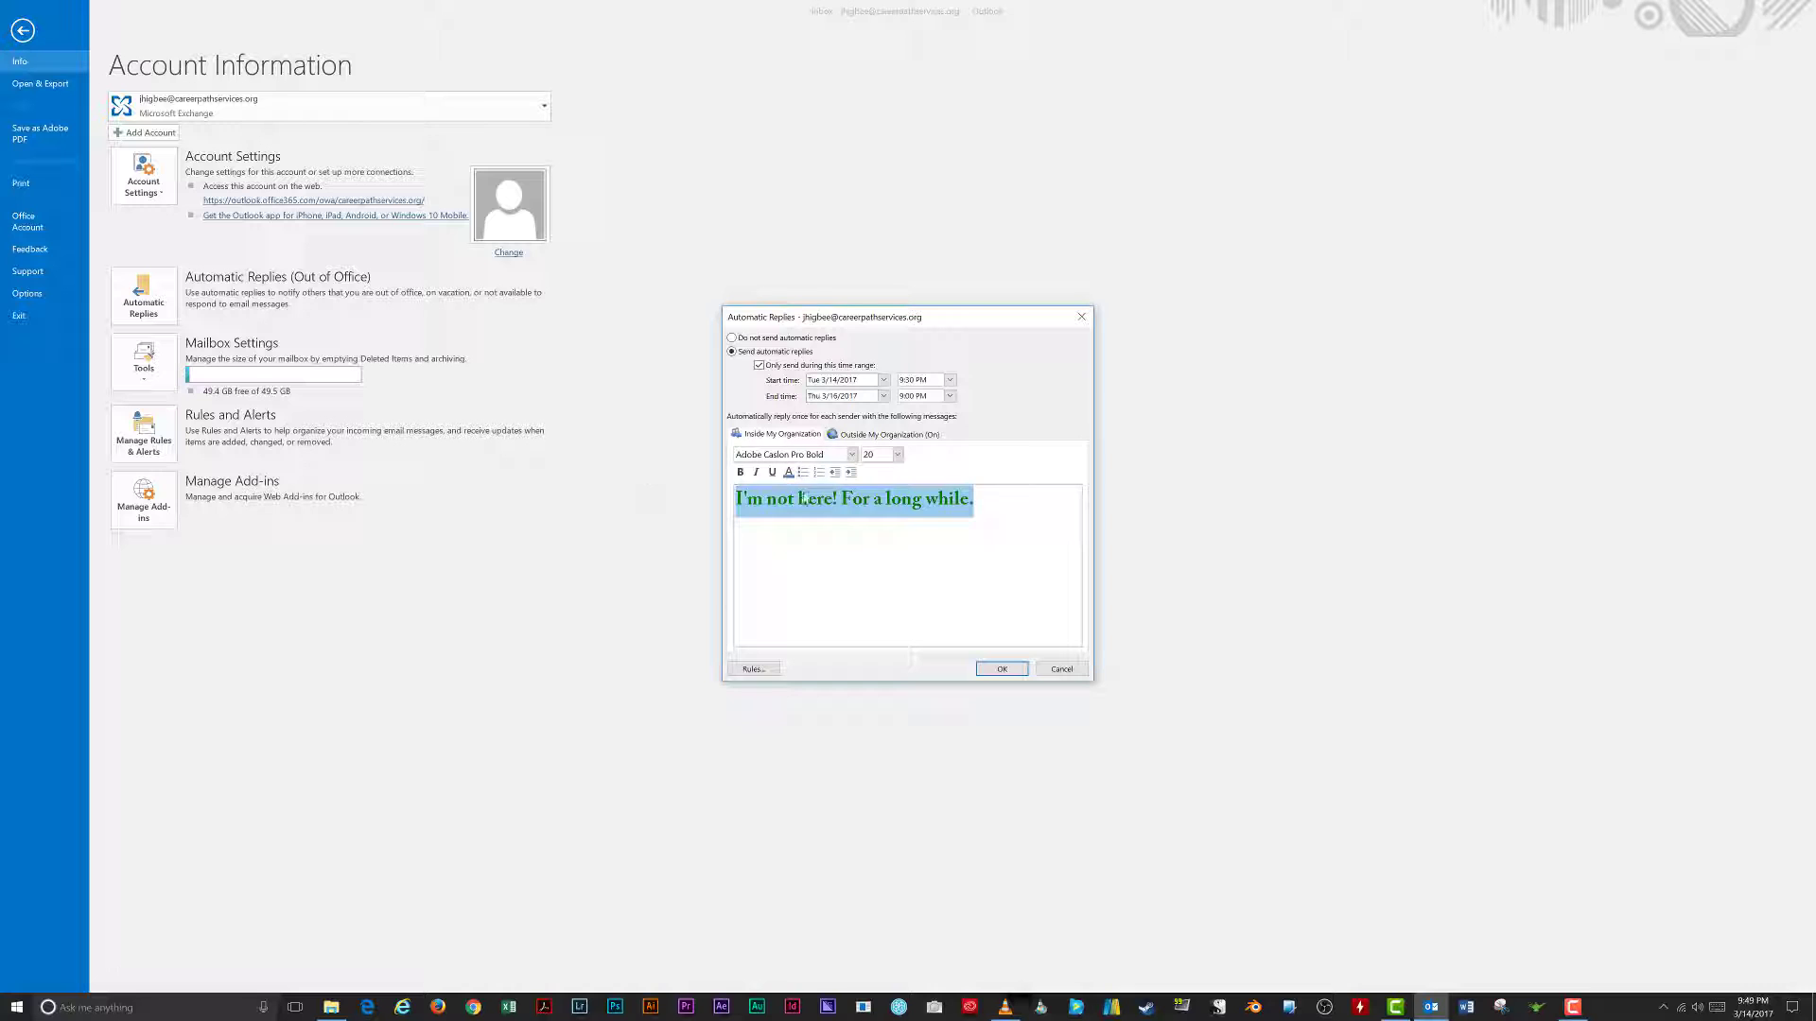
{"action": "left_click", "coordinate": [845, 574]}
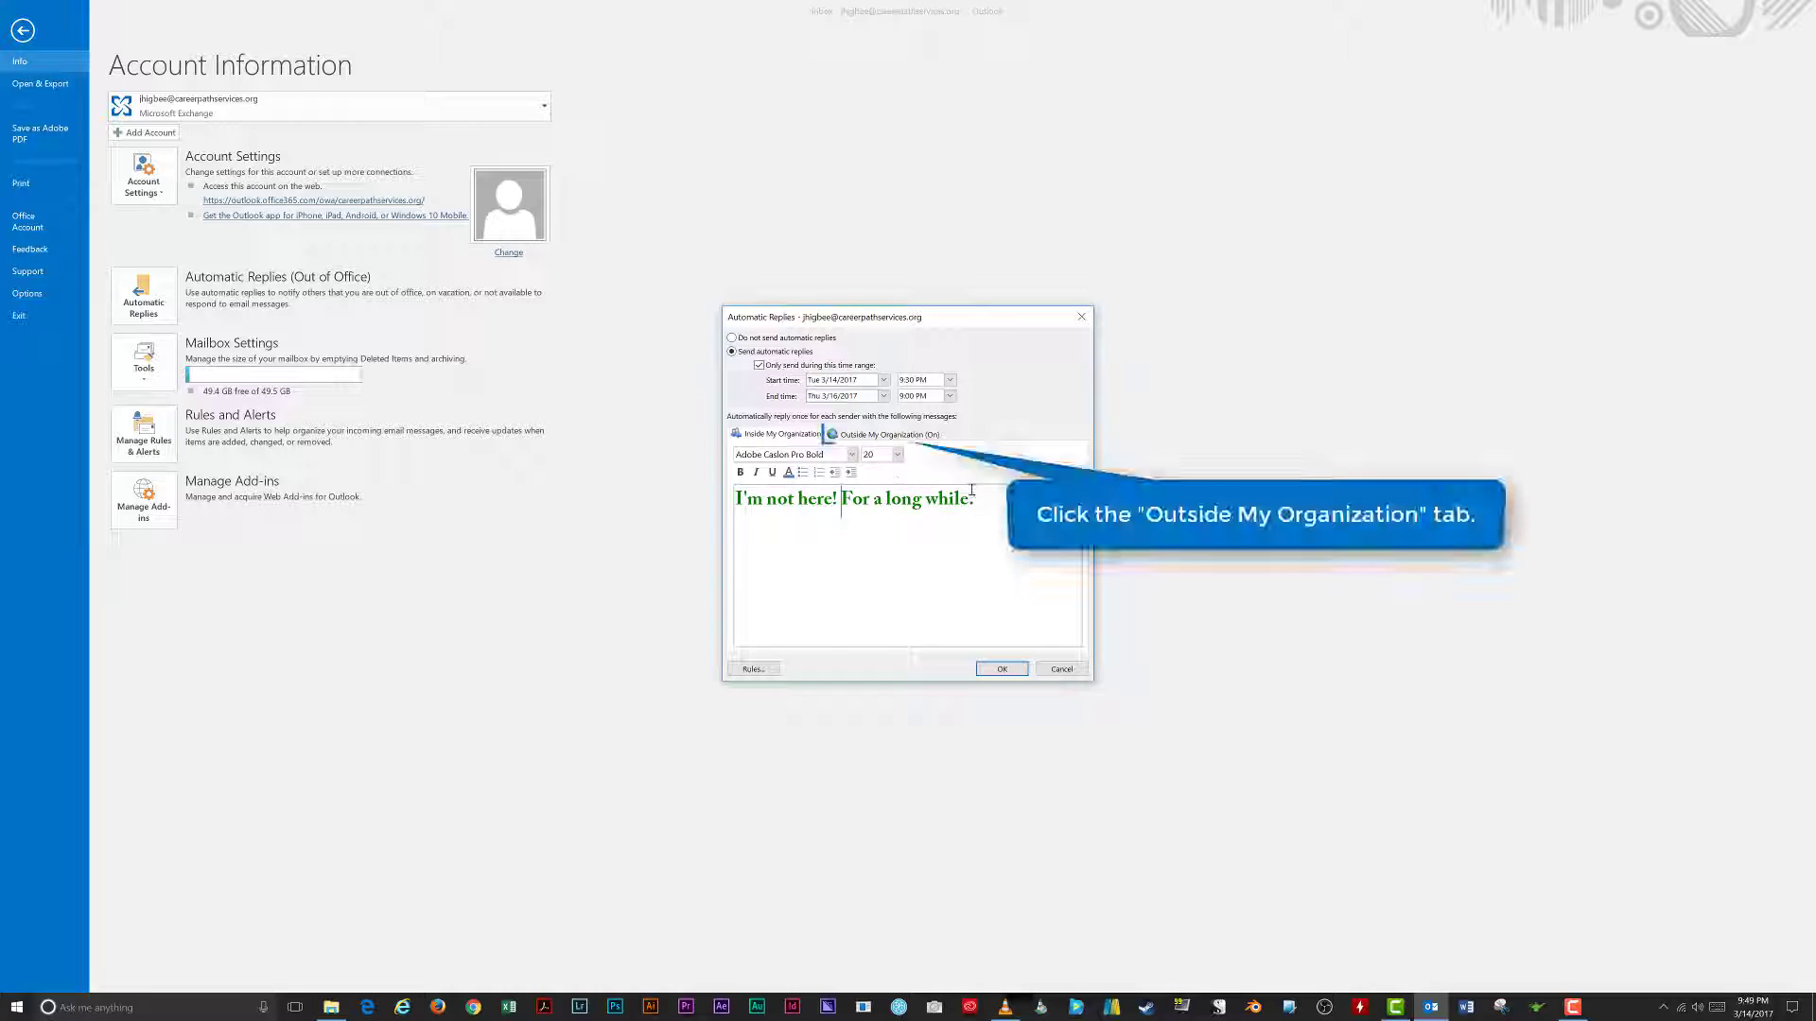
Step: Enable outside-organization auto-replies for anyone outside and select the outside message for restyling
{"action": "left_click", "coordinate": [894, 436]}
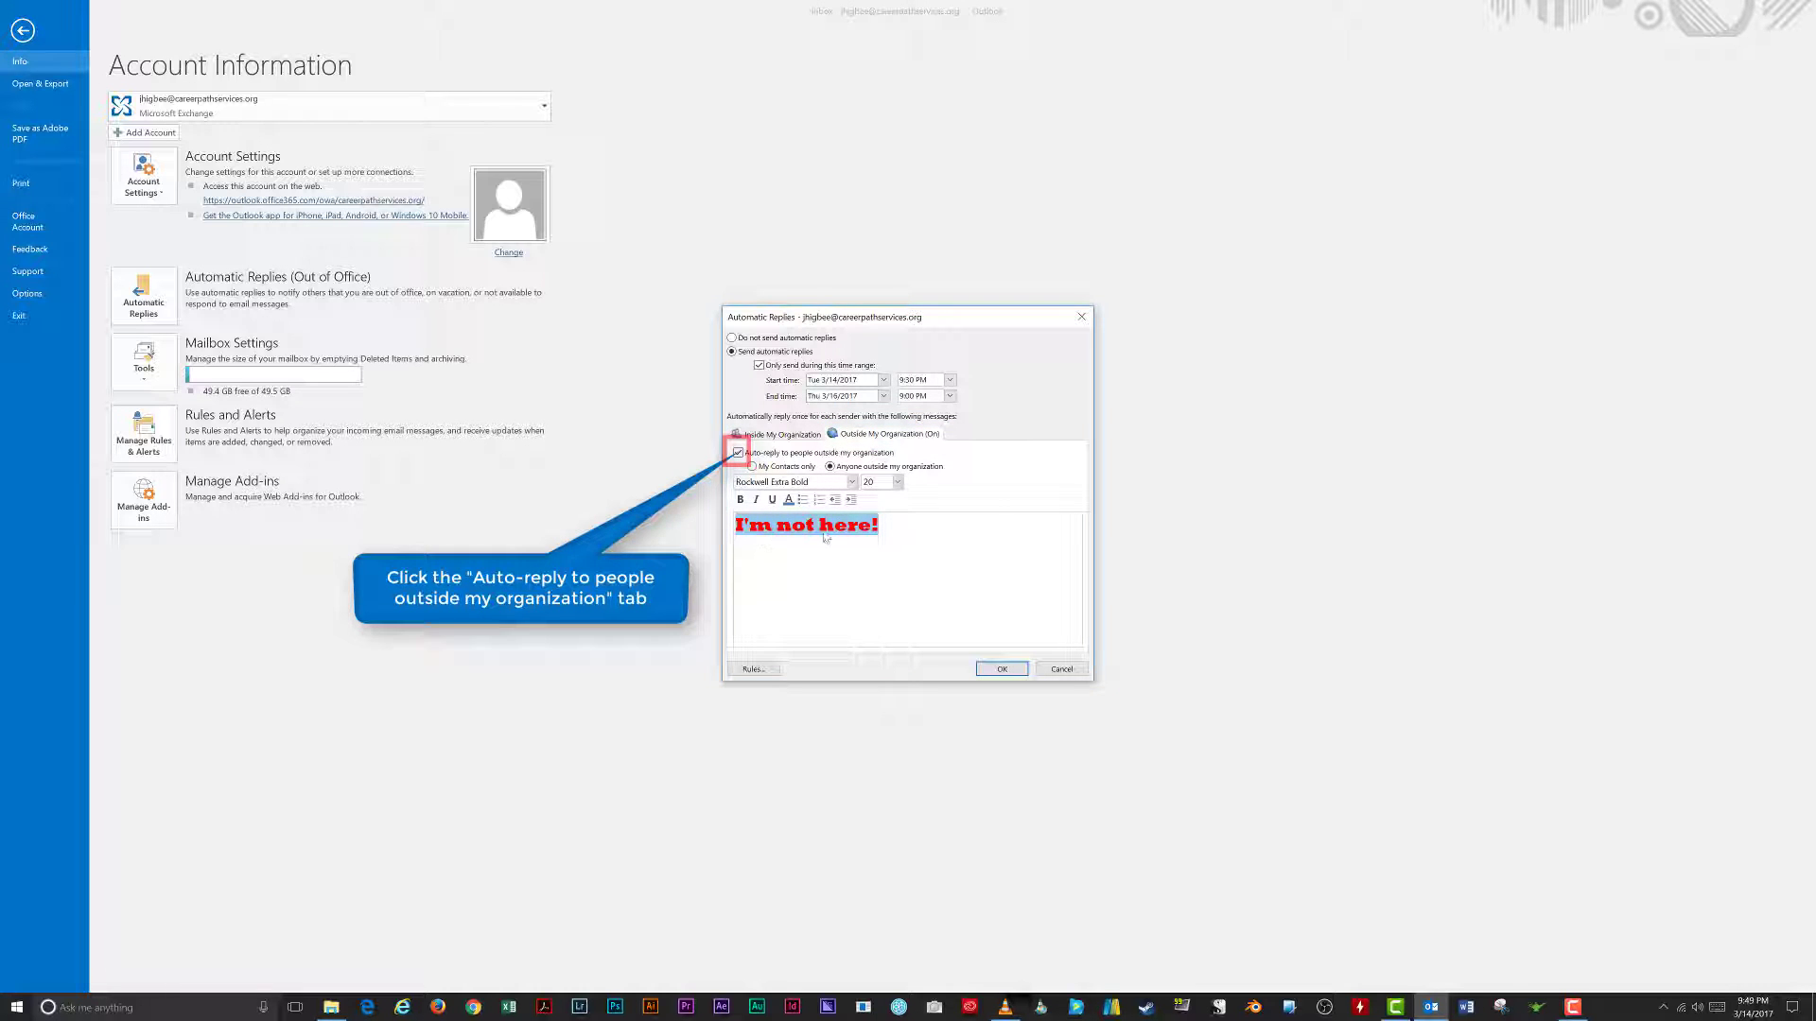
{"action": "left_click", "coordinate": [738, 453]}
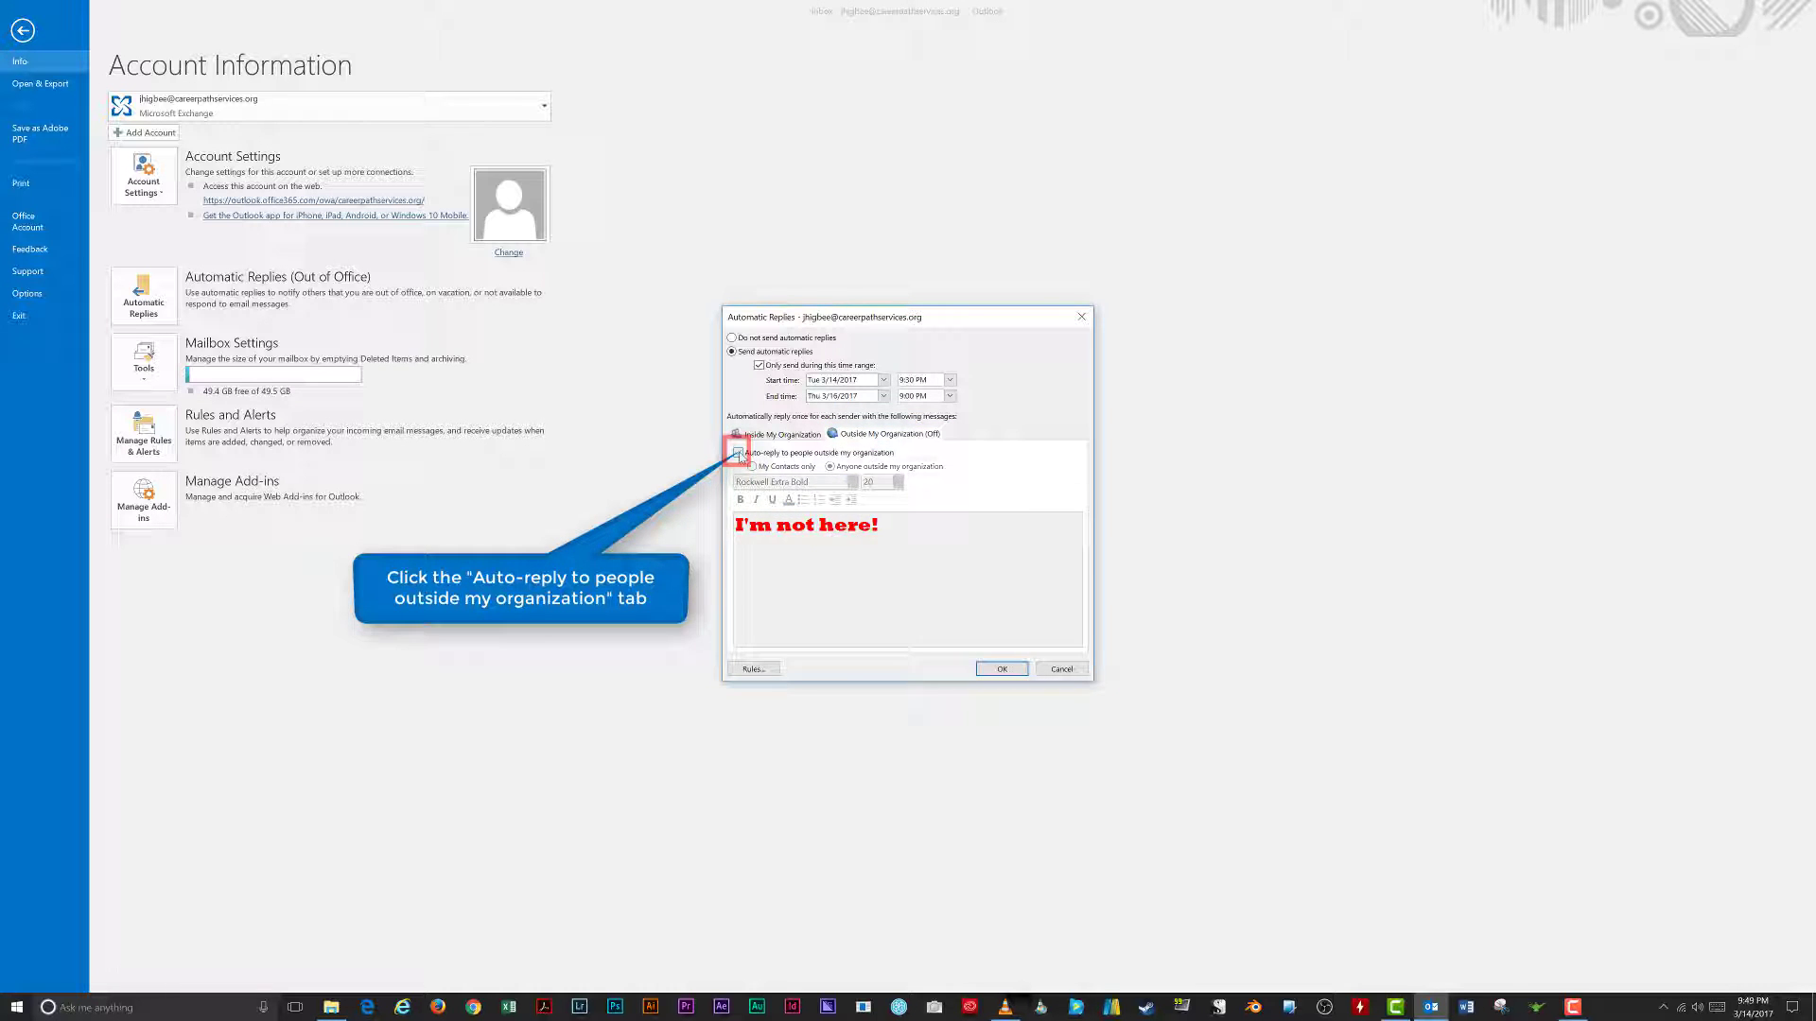
{"action": "left_click", "coordinate": [738, 454]}
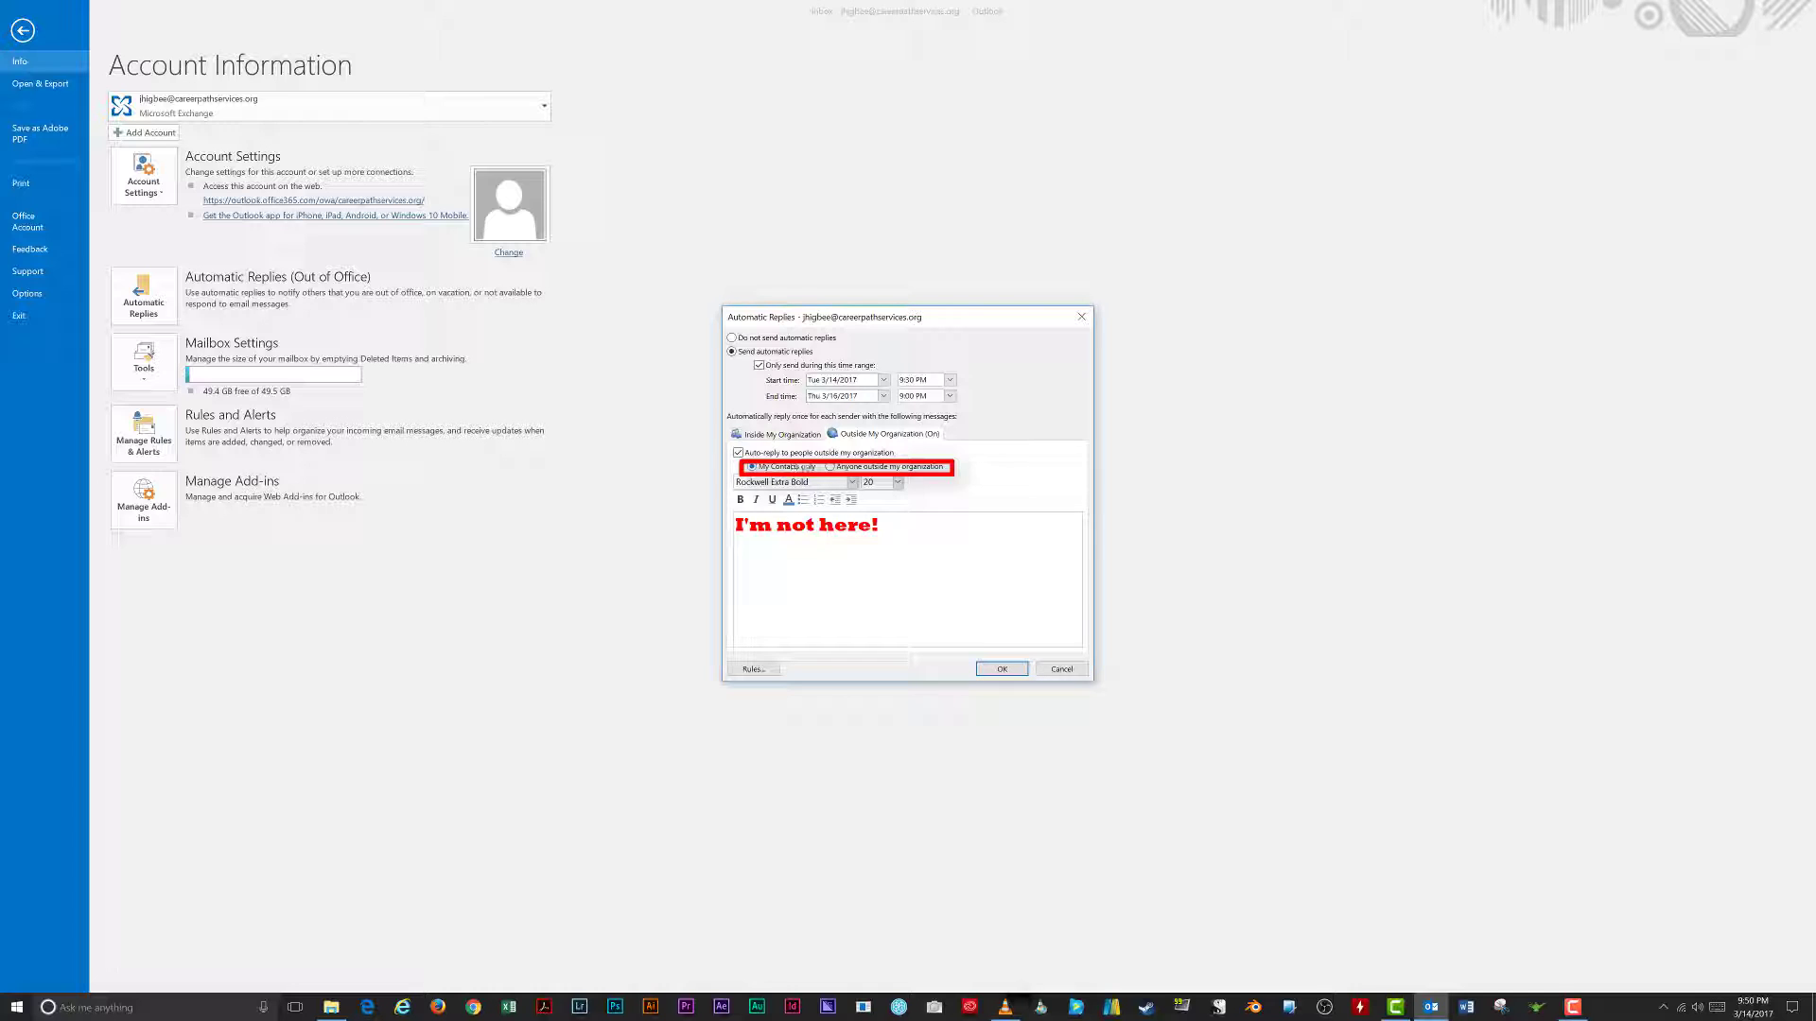
{"action": "left_click", "coordinate": [829, 467]}
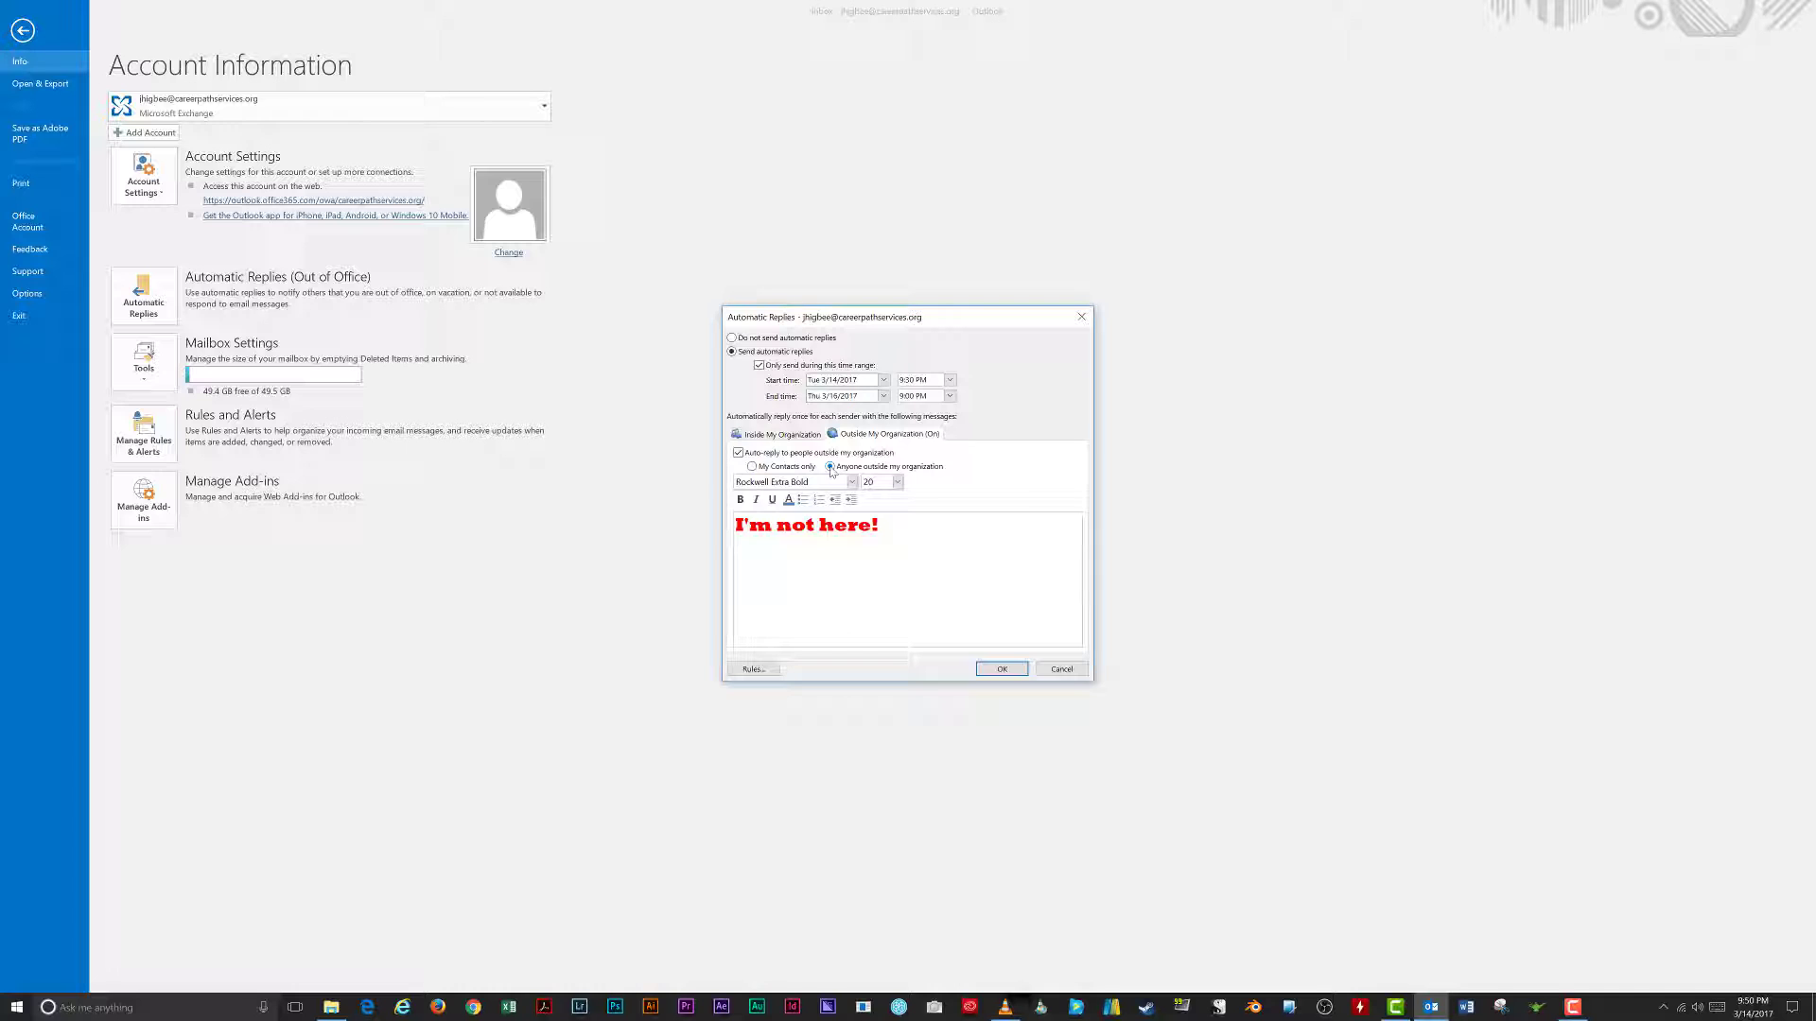
{"action": "left_click_drag", "start_coordinate": [896, 524], "coordinate": [713, 519]}
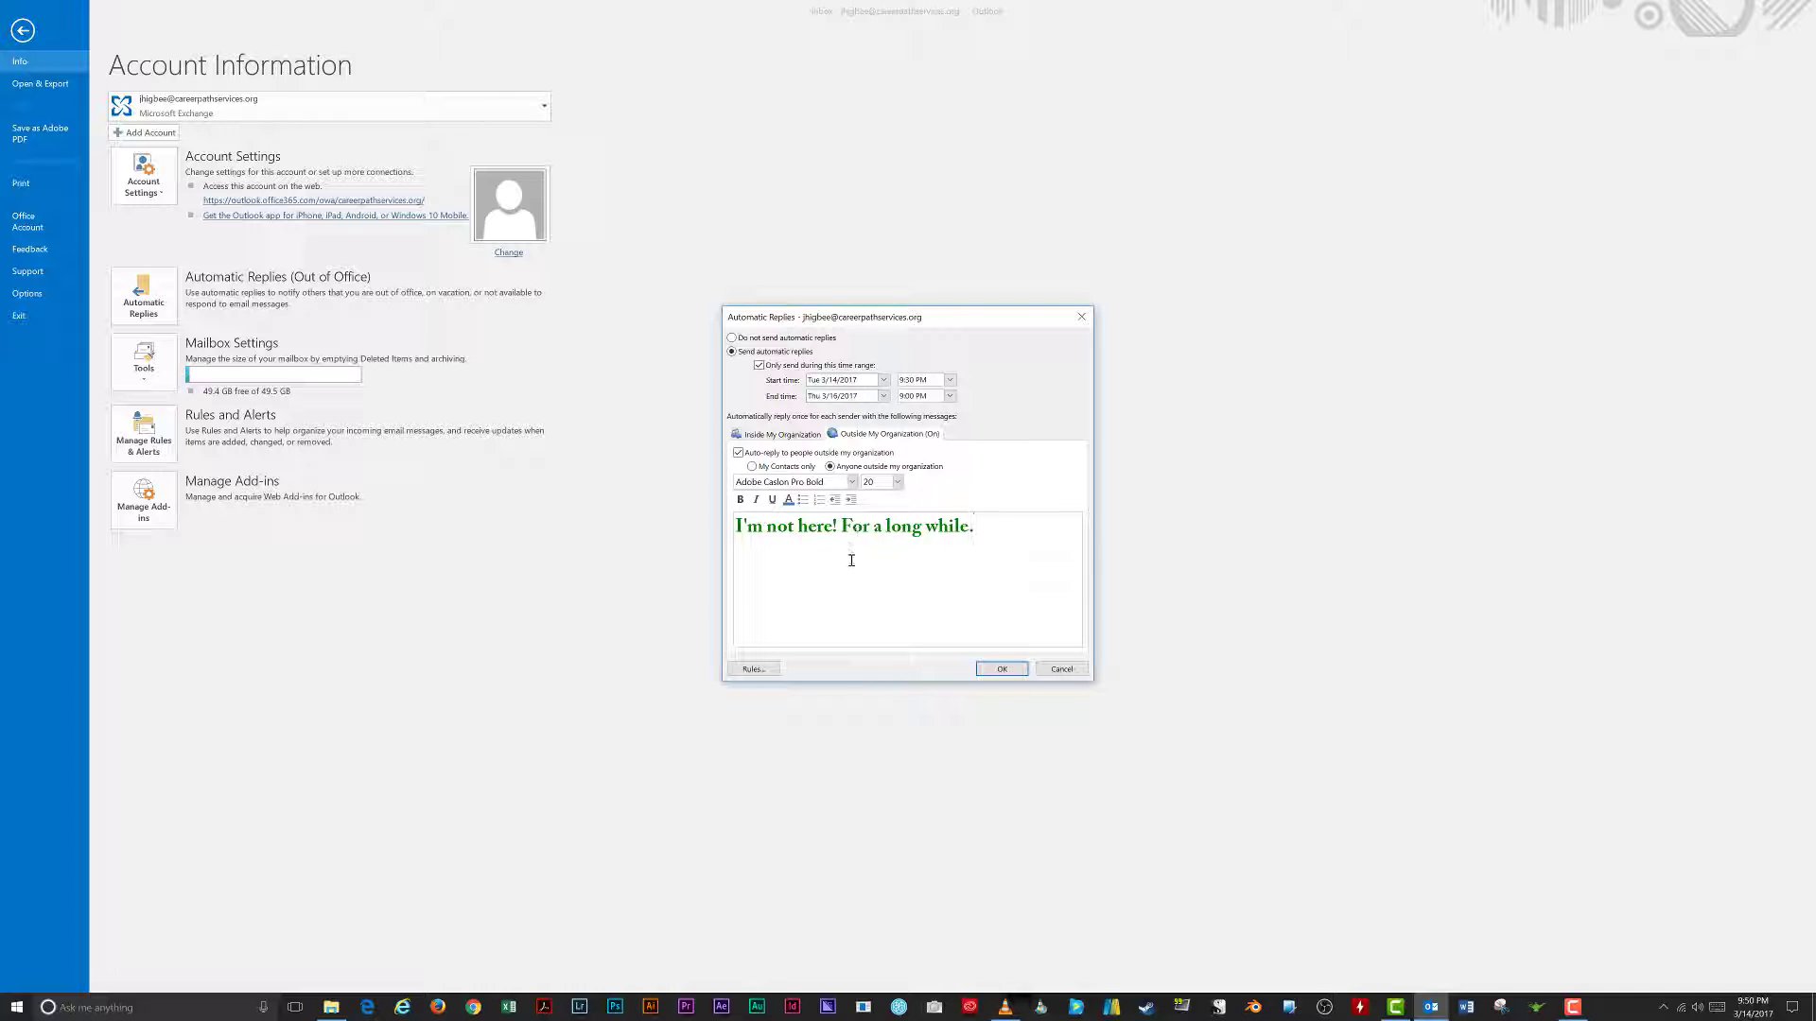
{"action": "left_click", "coordinate": [756, 670]}
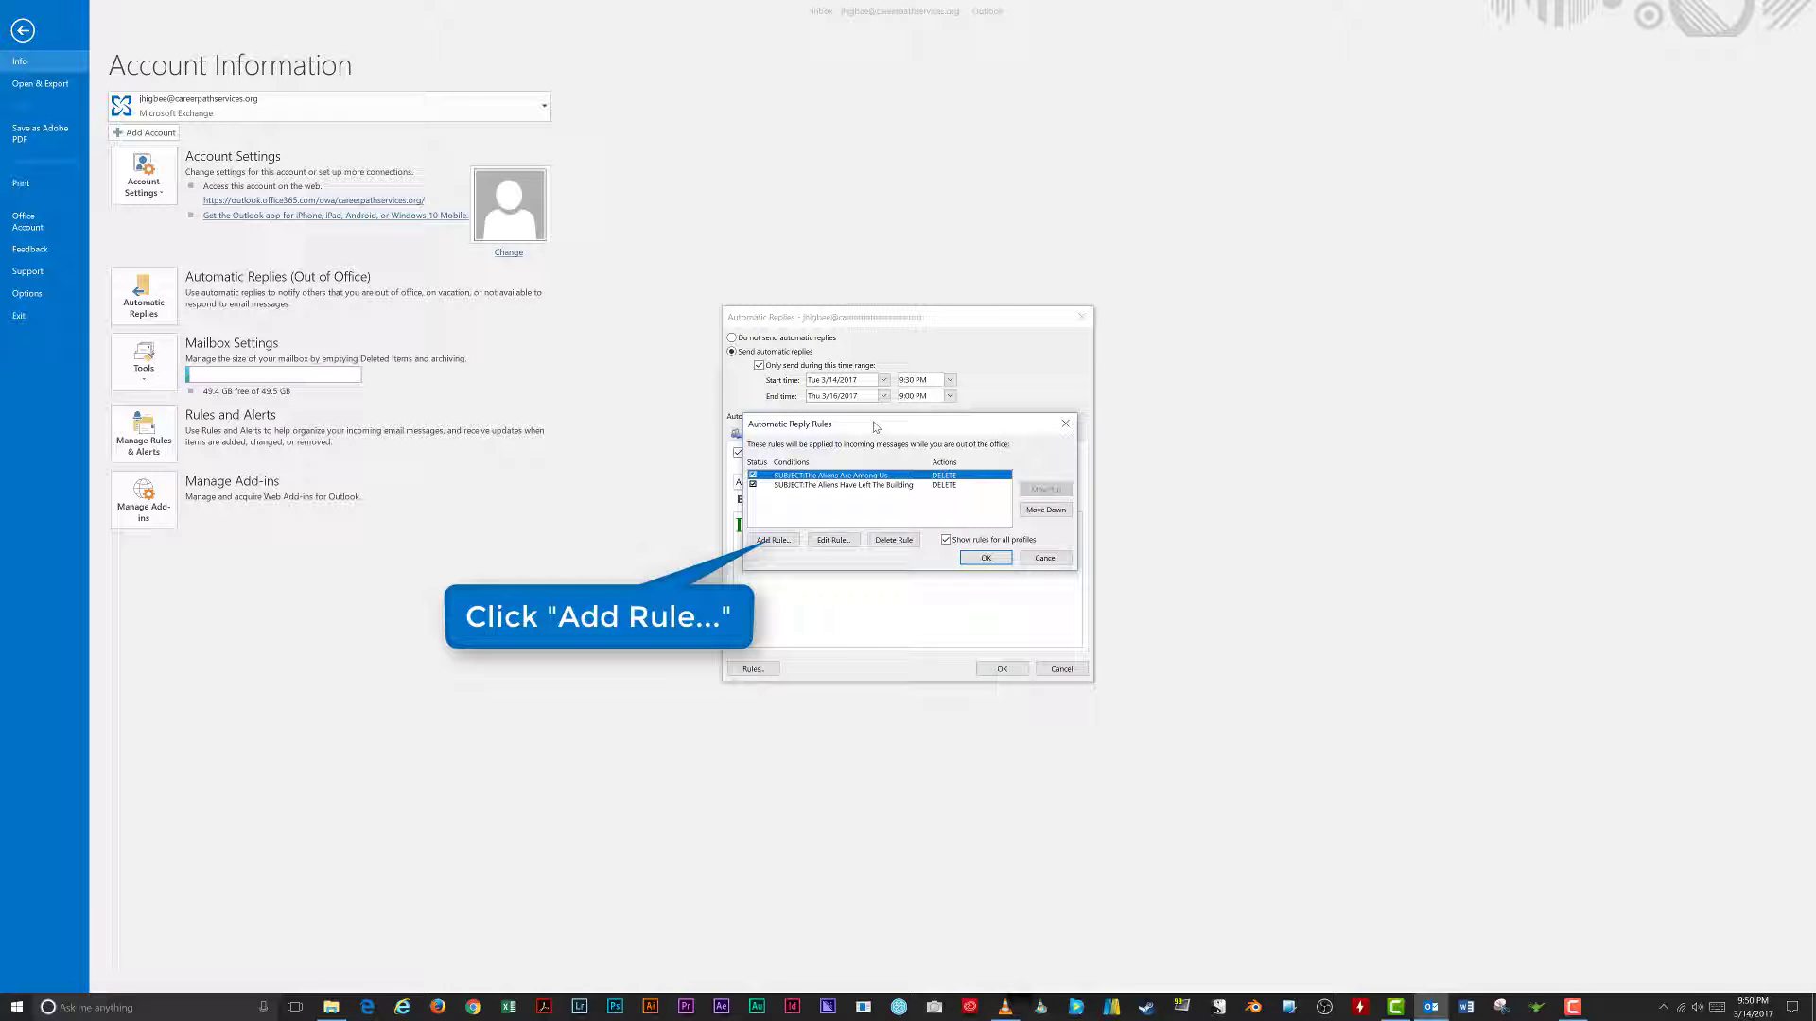
{"action": "left_click", "coordinate": [775, 542]}
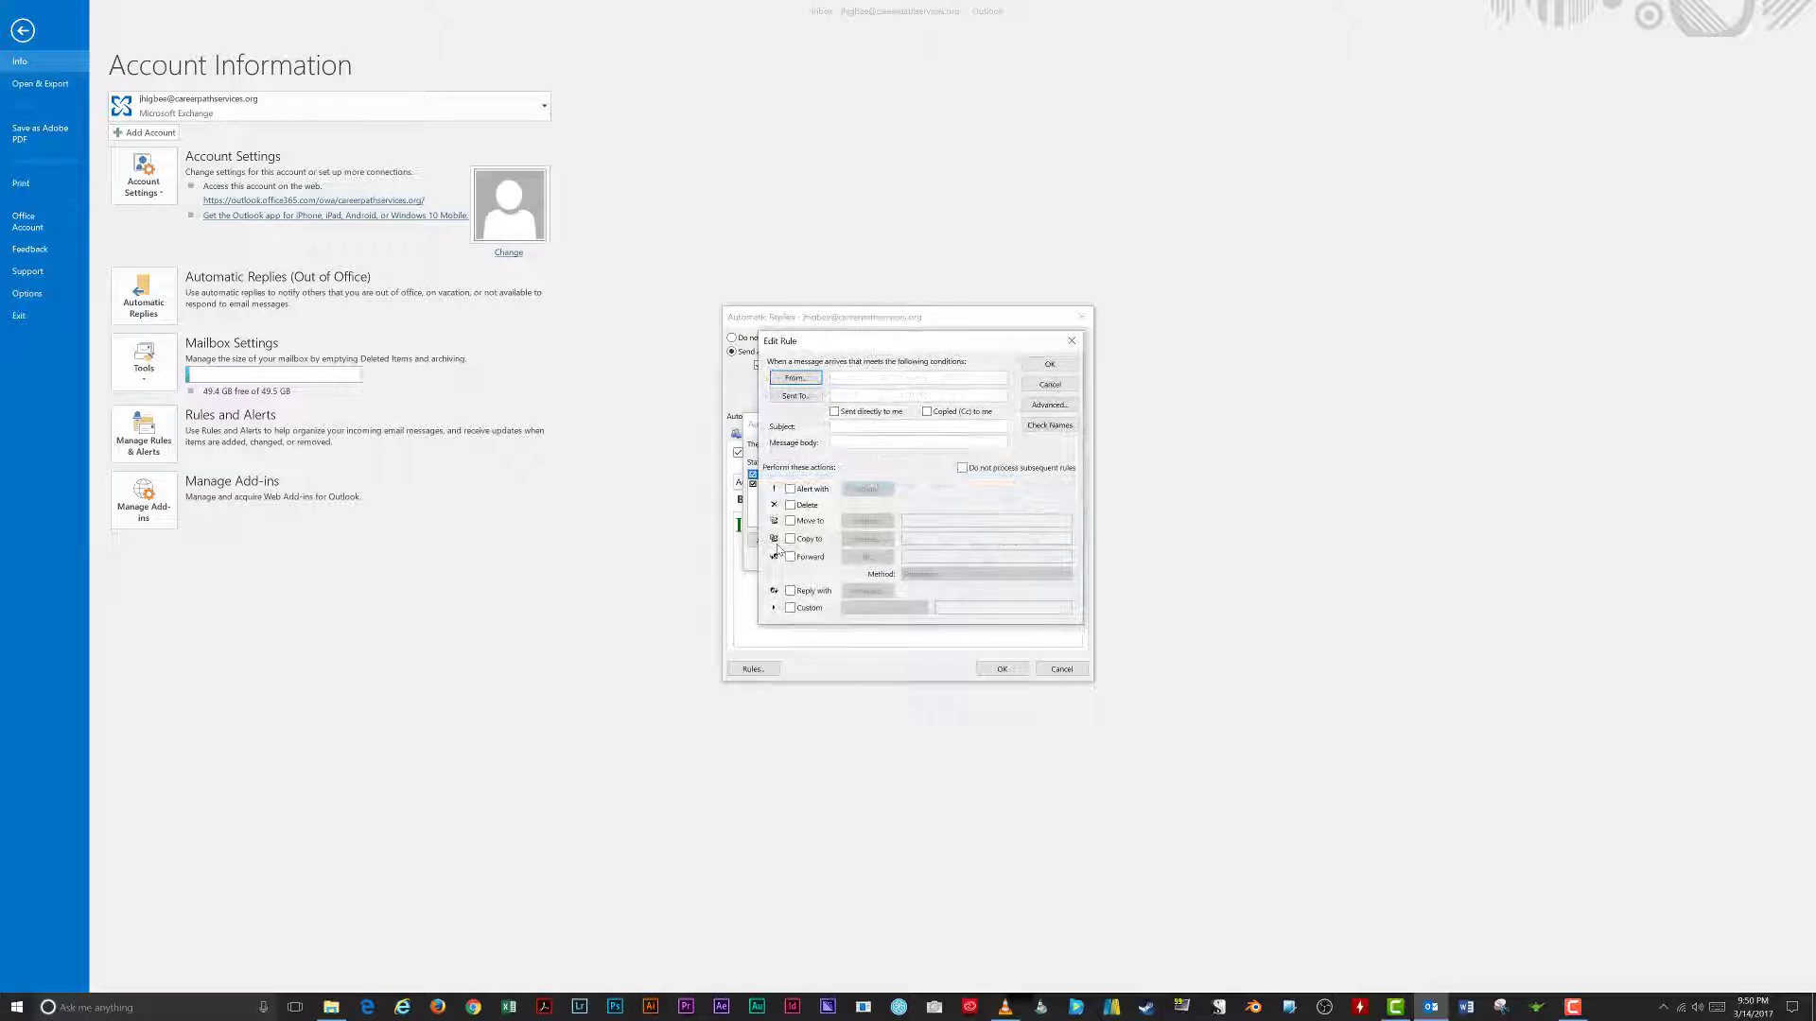
{"action": "left_click_drag", "start_coordinate": [872, 342], "coordinate": [860, 343]}
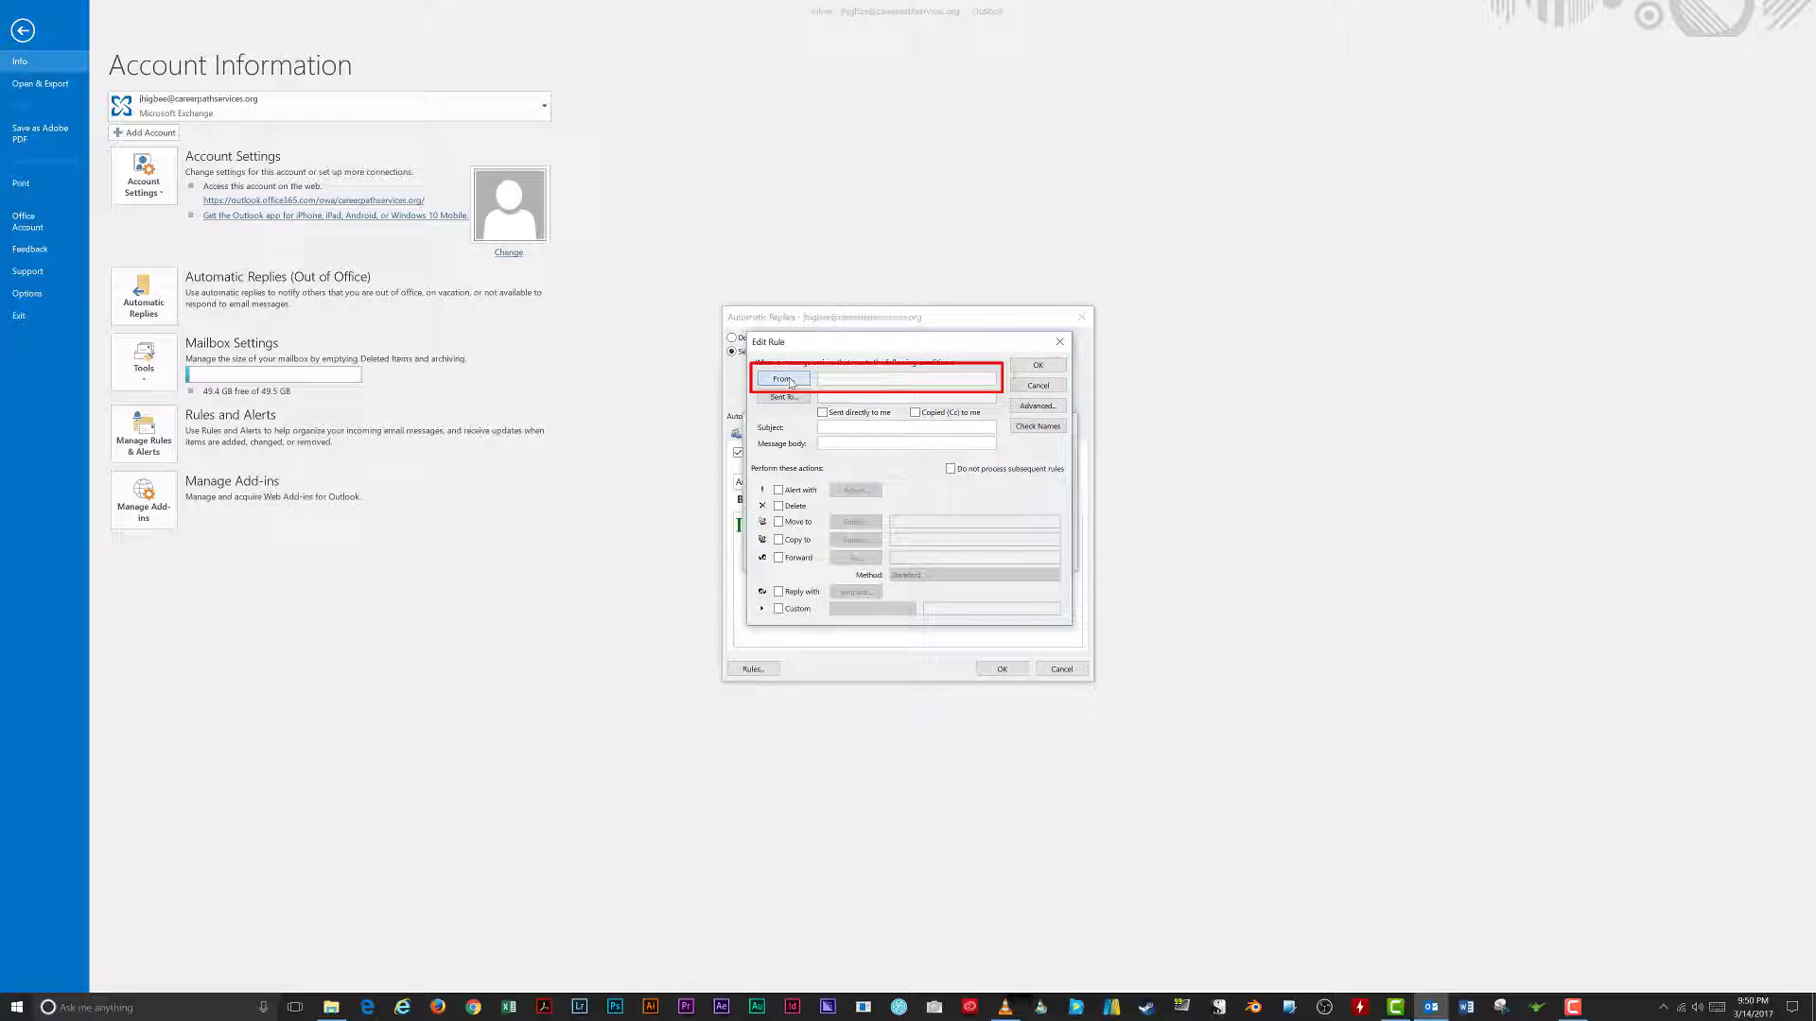
{"action": "left_click", "coordinate": [831, 380]}
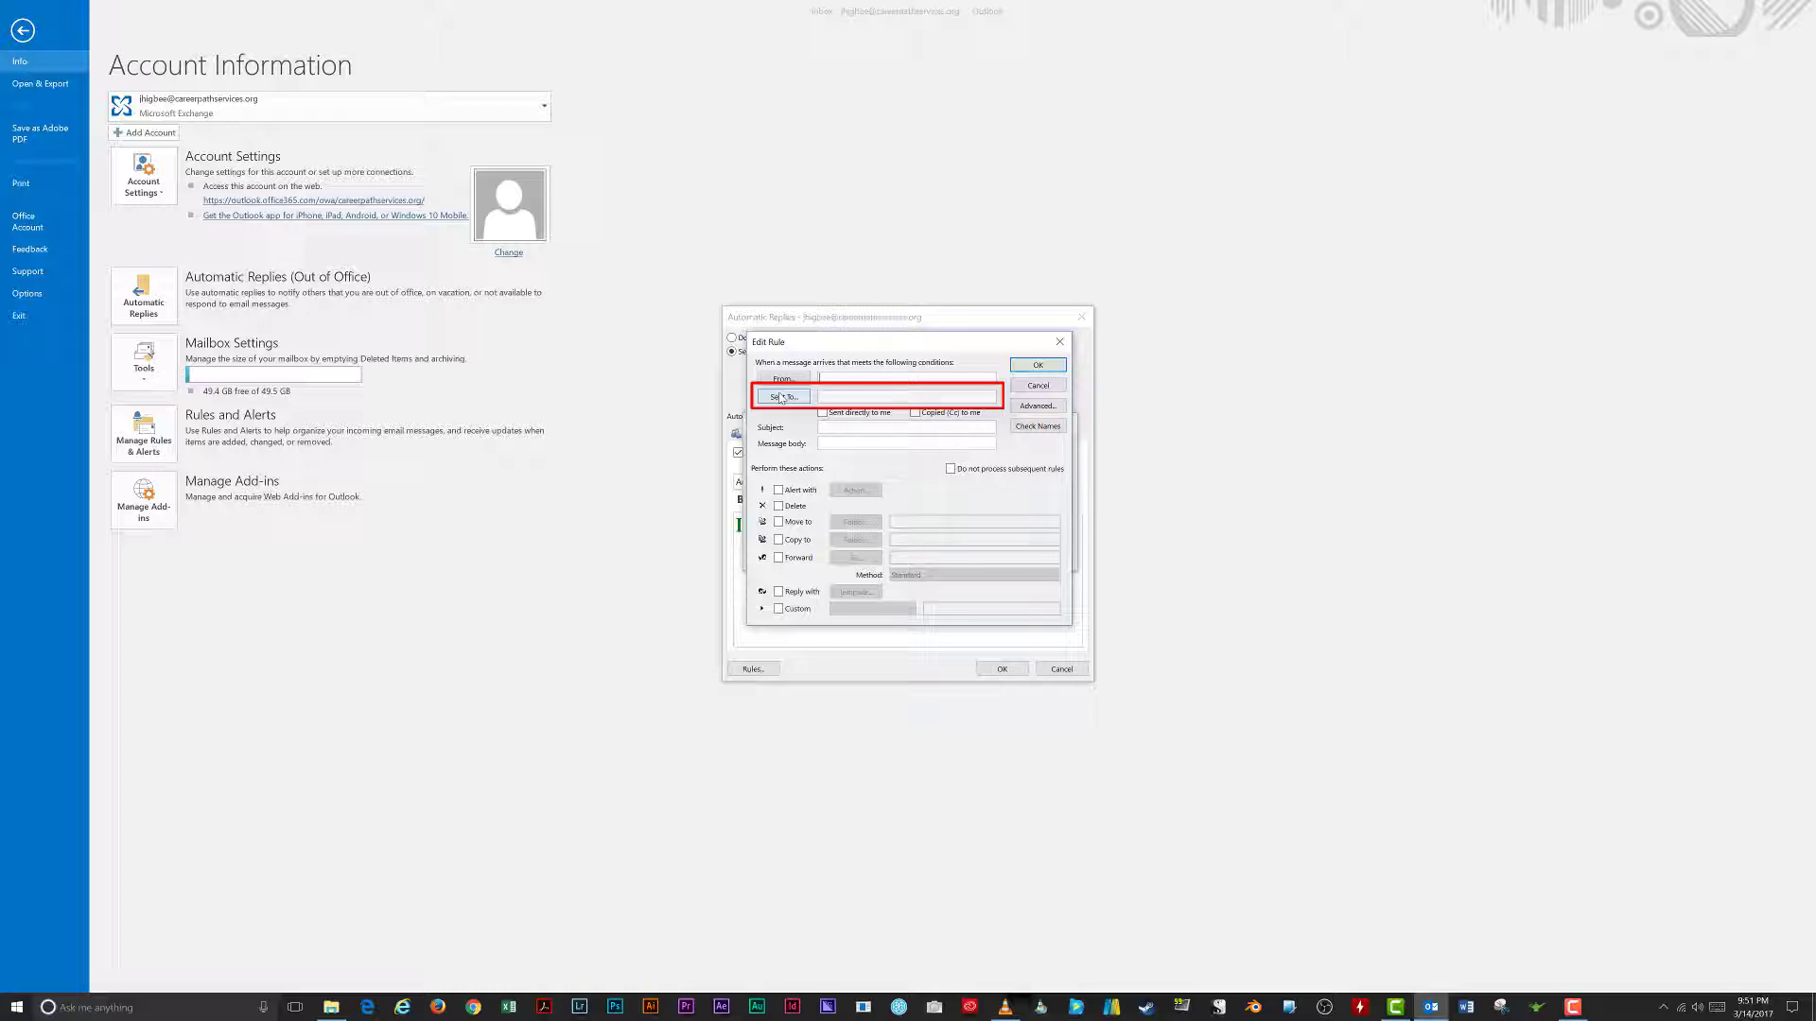
{"action": "left_click", "coordinate": [830, 397]}
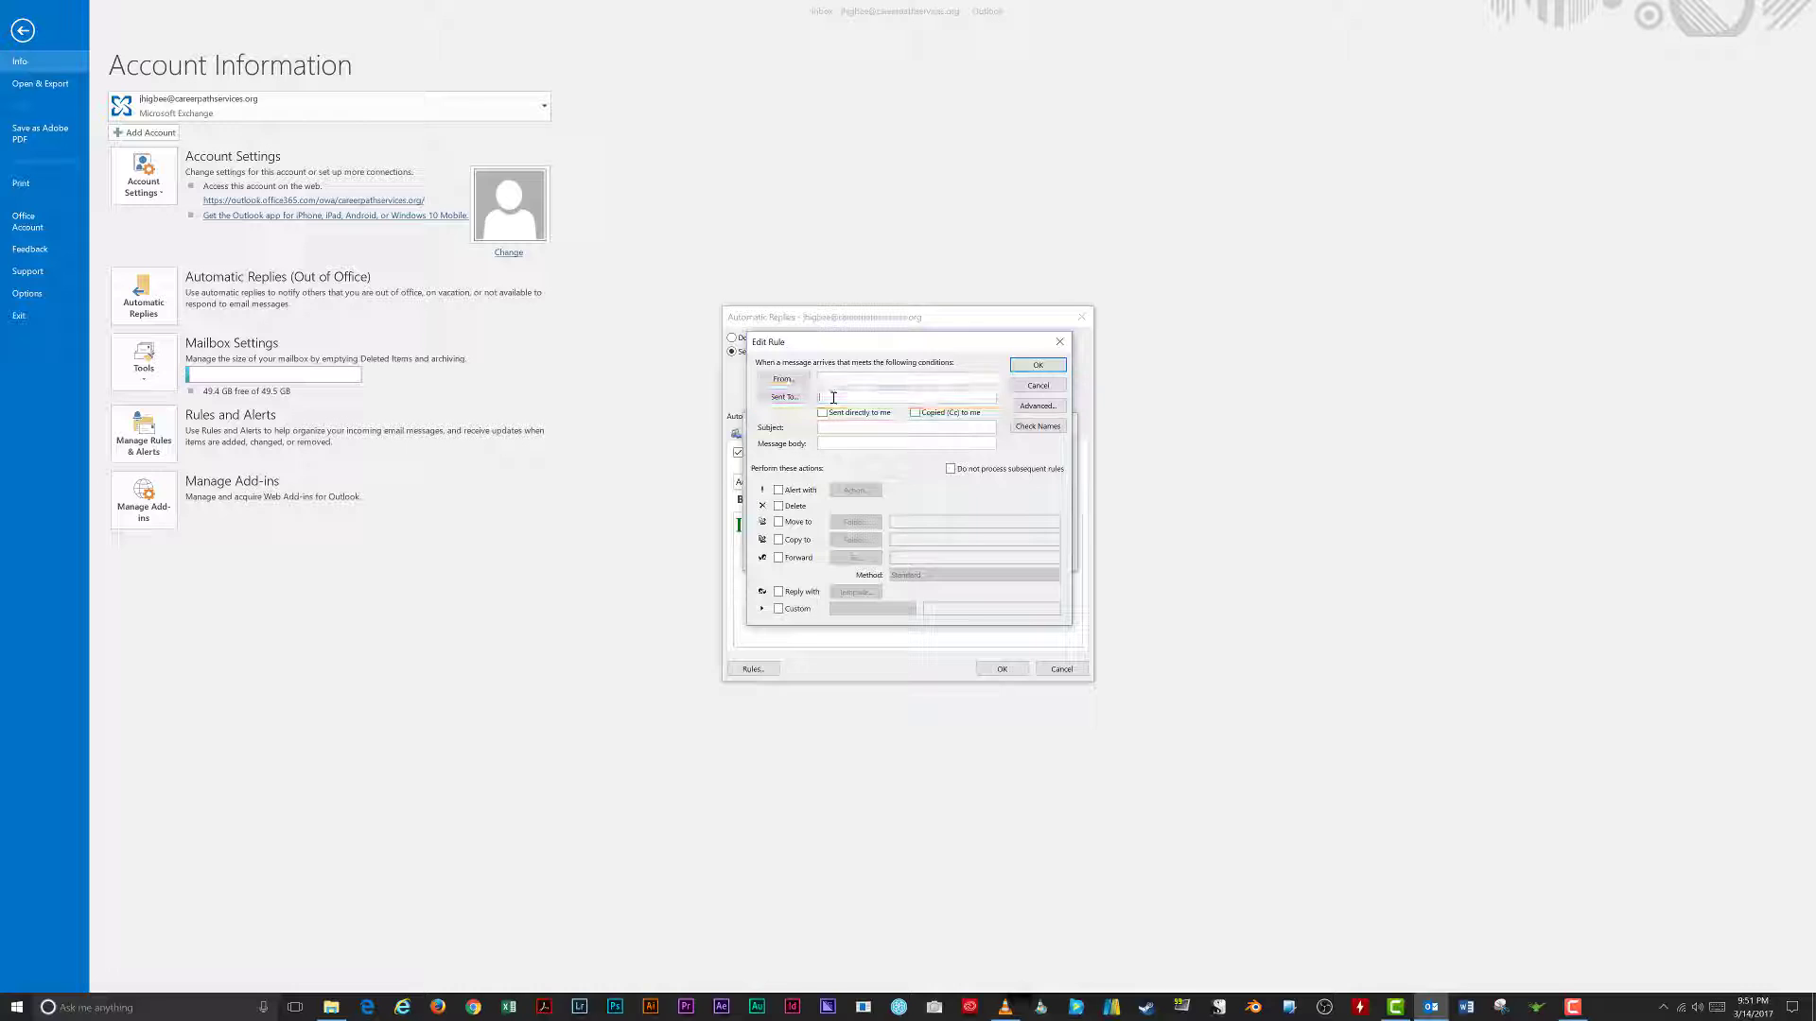
{"action": "left_click", "coordinate": [823, 413]}
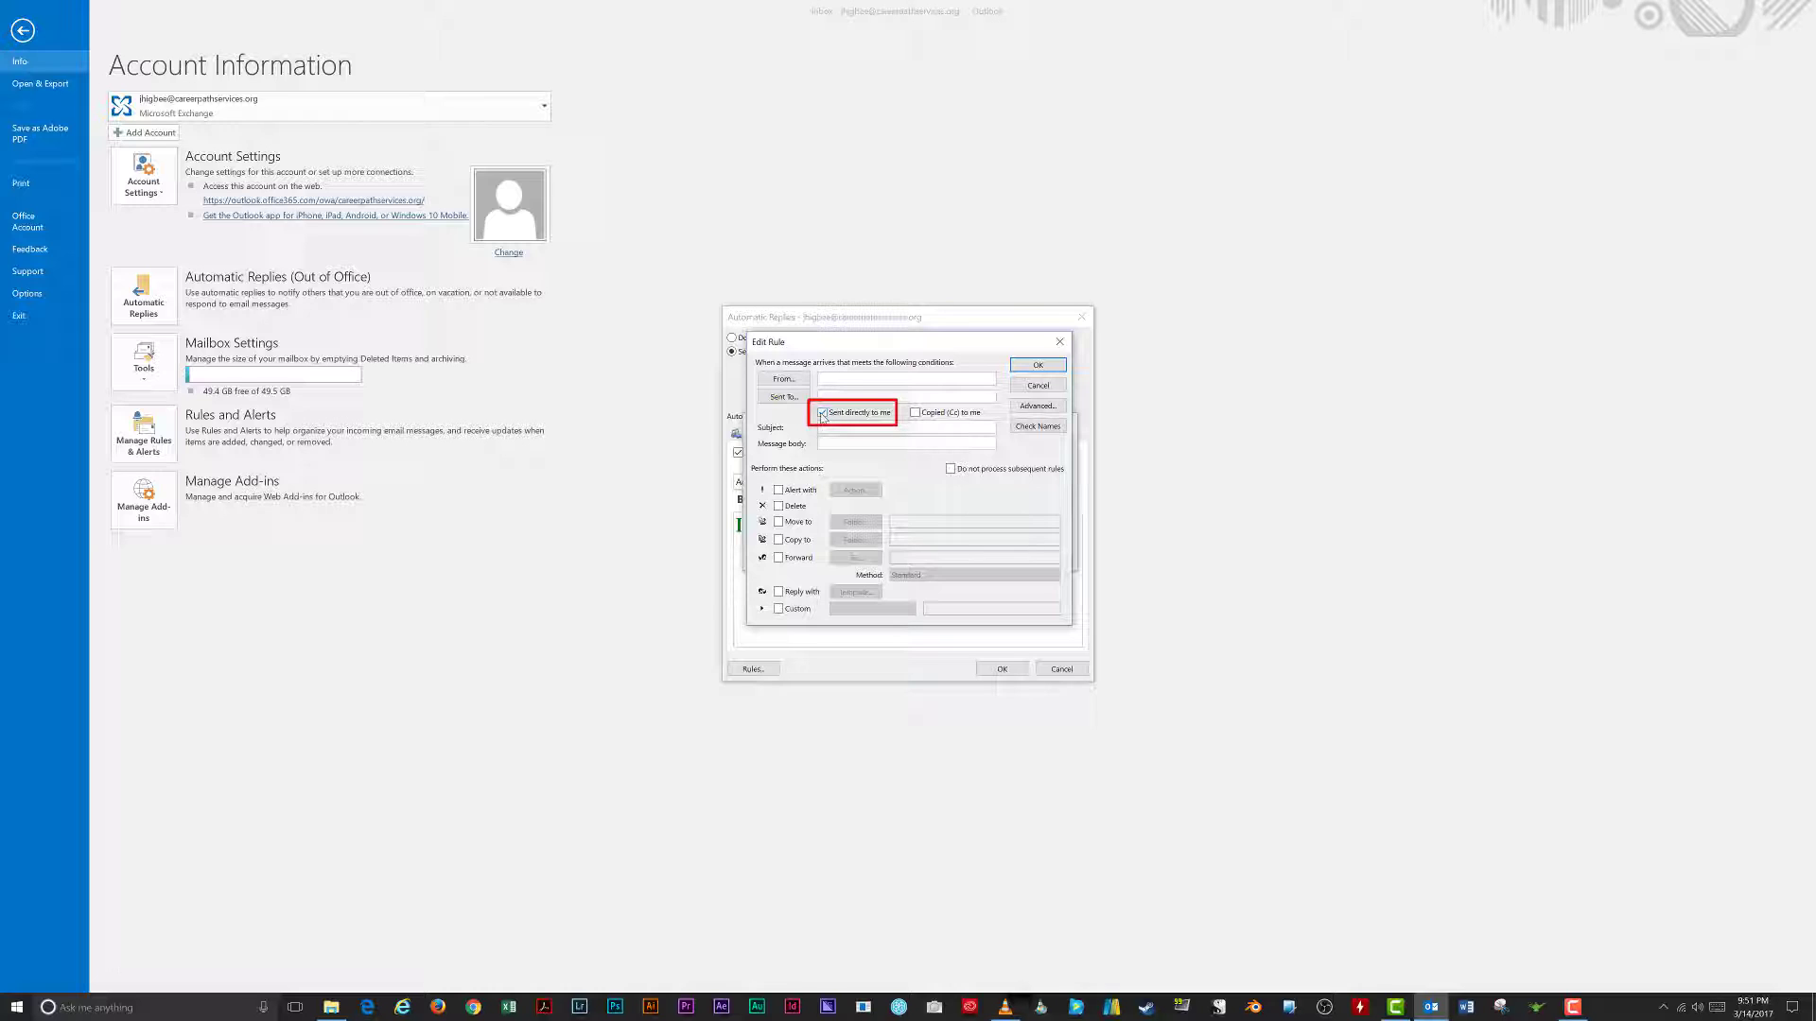
{"action": "left_click", "coordinate": [916, 414]}
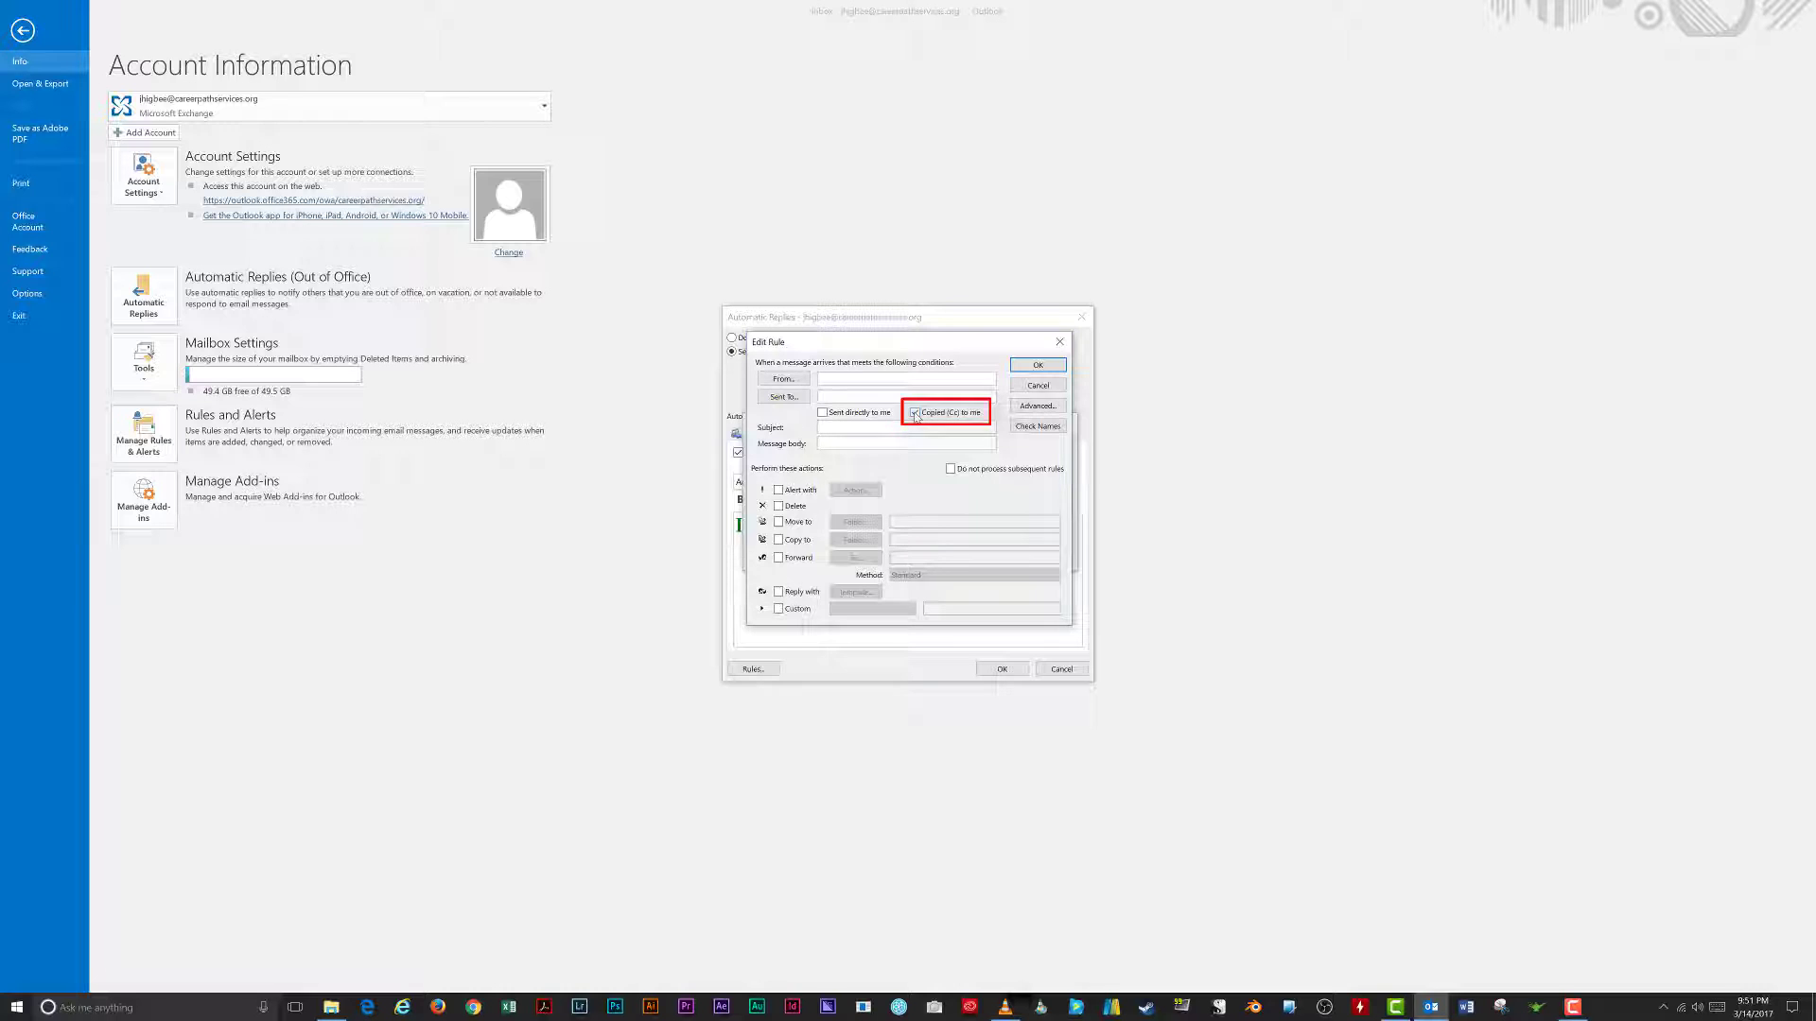
{"action": "left_click", "coordinate": [840, 427]}
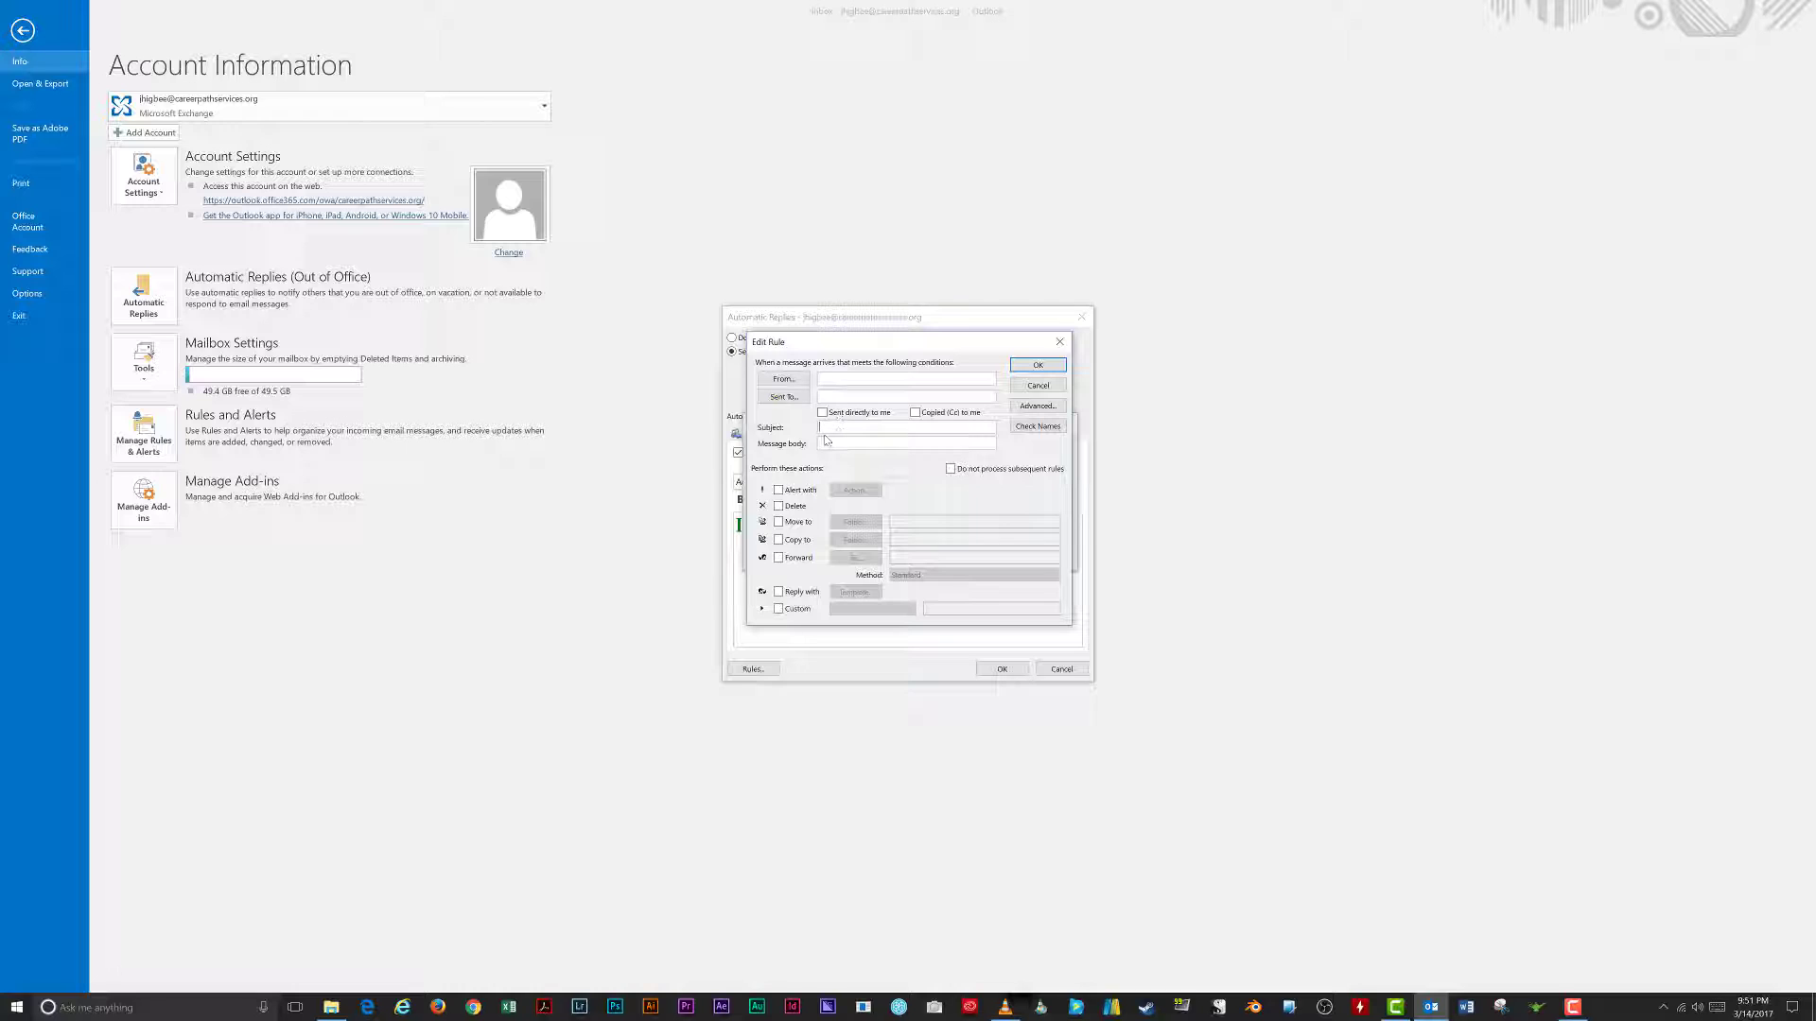
{"action": "left_click", "coordinate": [832, 443]}
{"action": "left_click", "coordinate": [950, 469]}
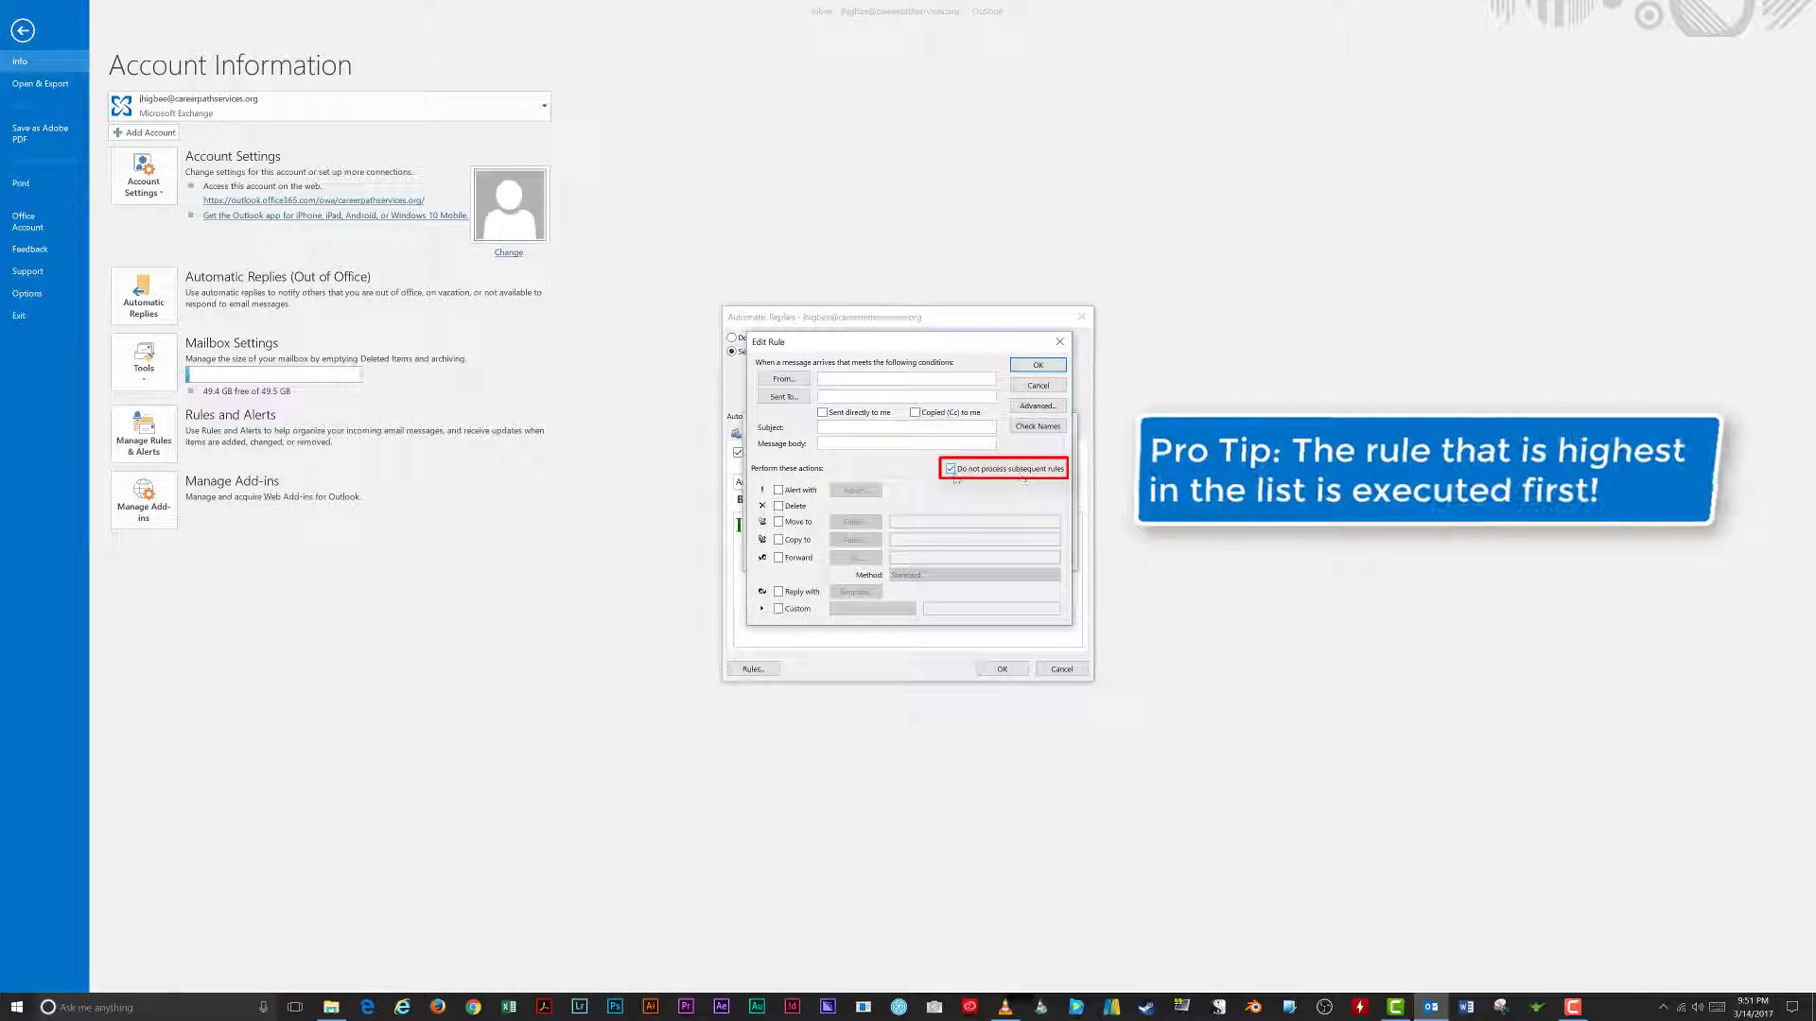
{"action": "left_click", "coordinate": [952, 470]}
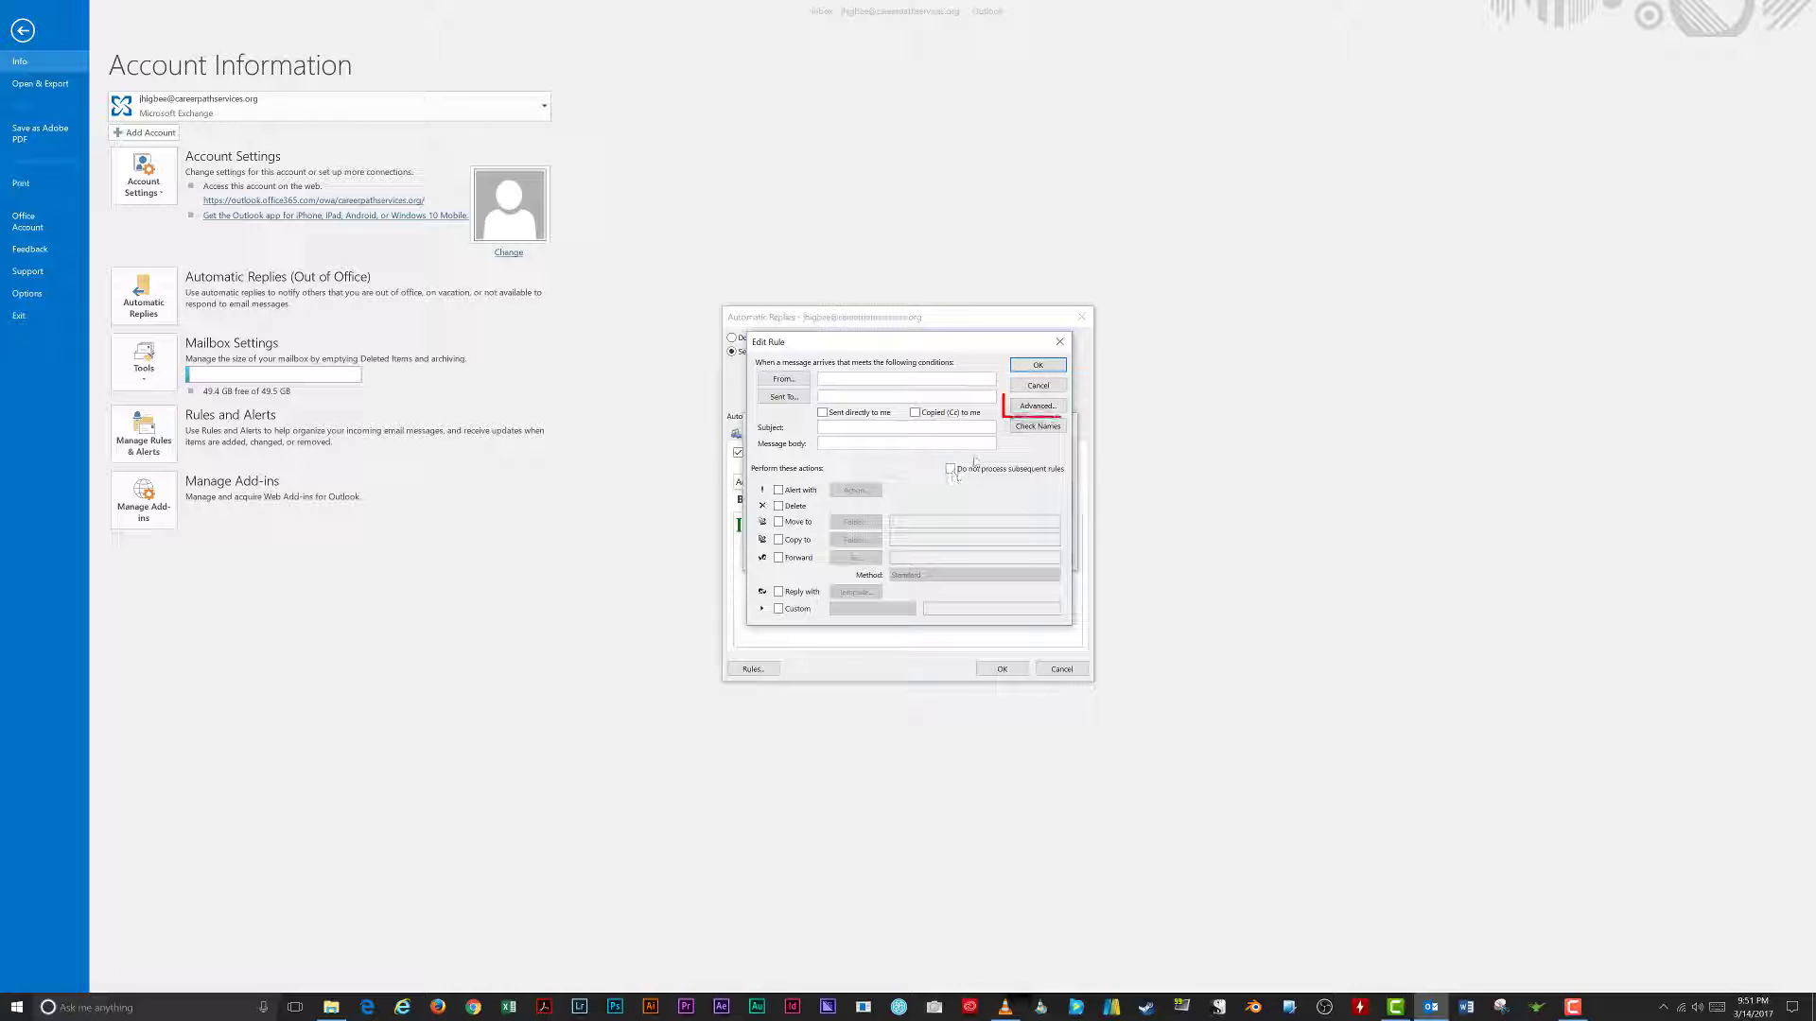
{"action": "left_click", "coordinate": [1034, 406]}
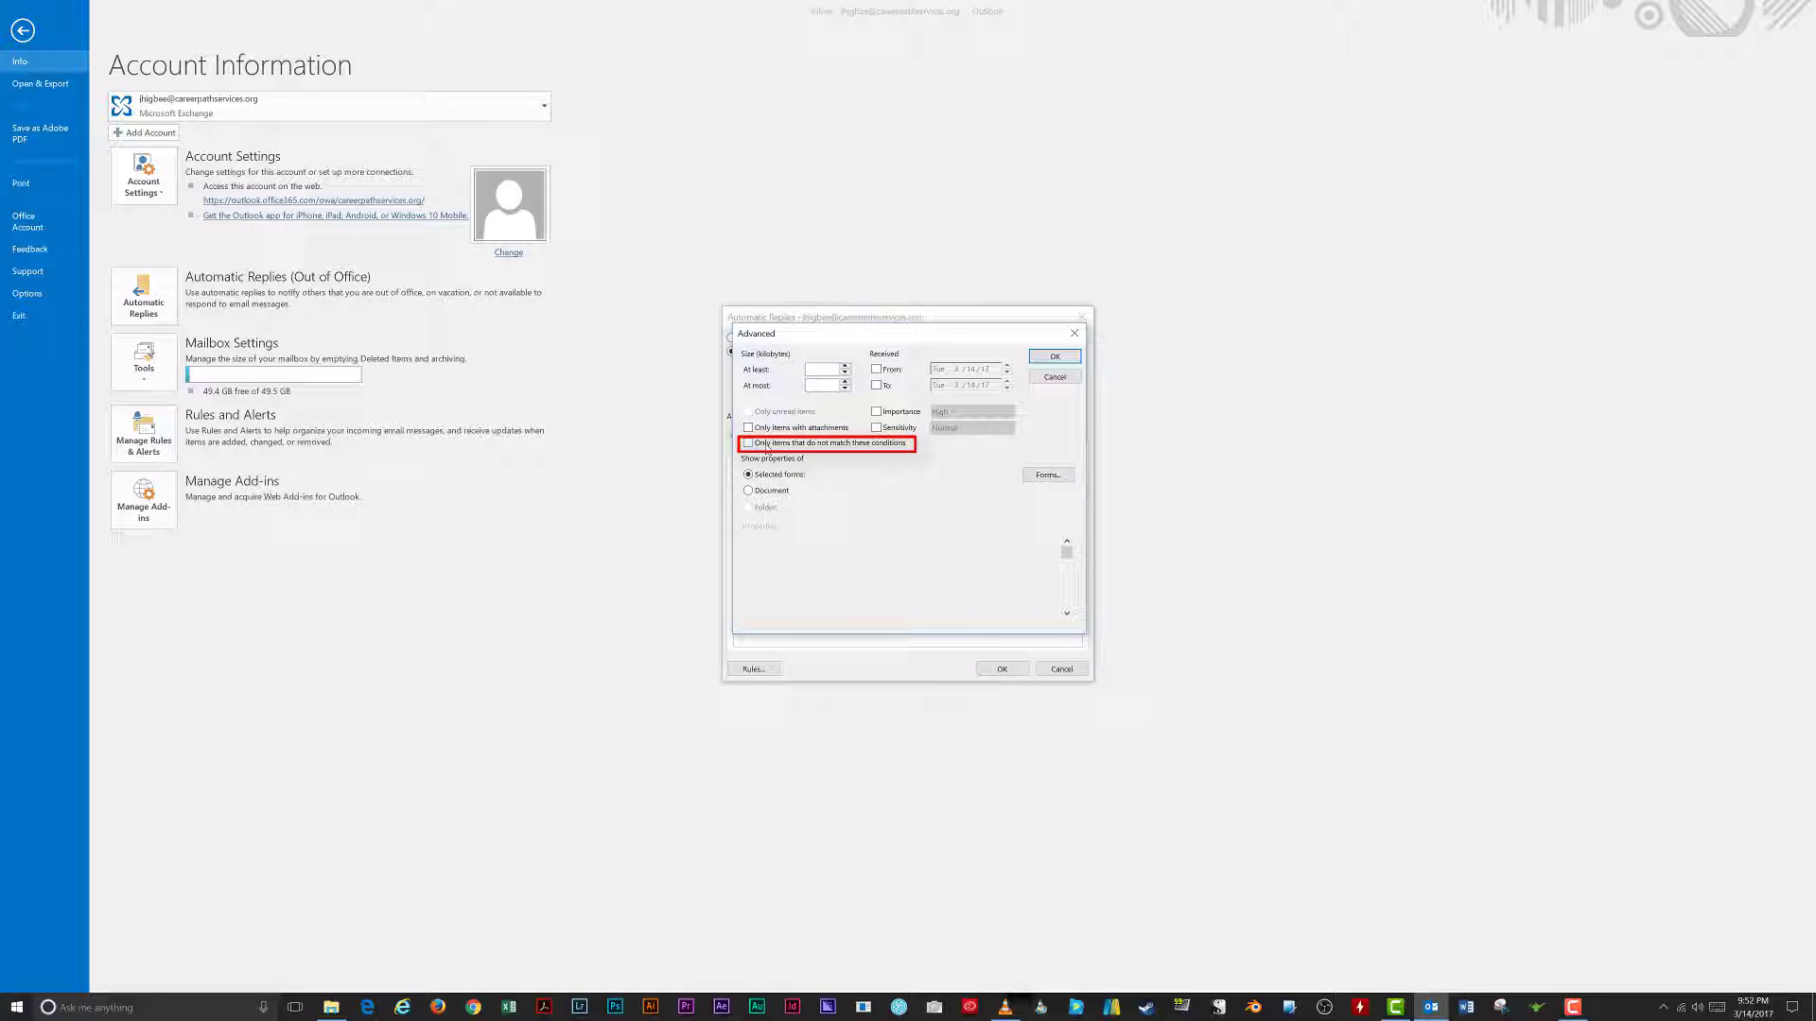
{"action": "left_click", "coordinate": [1074, 334]}
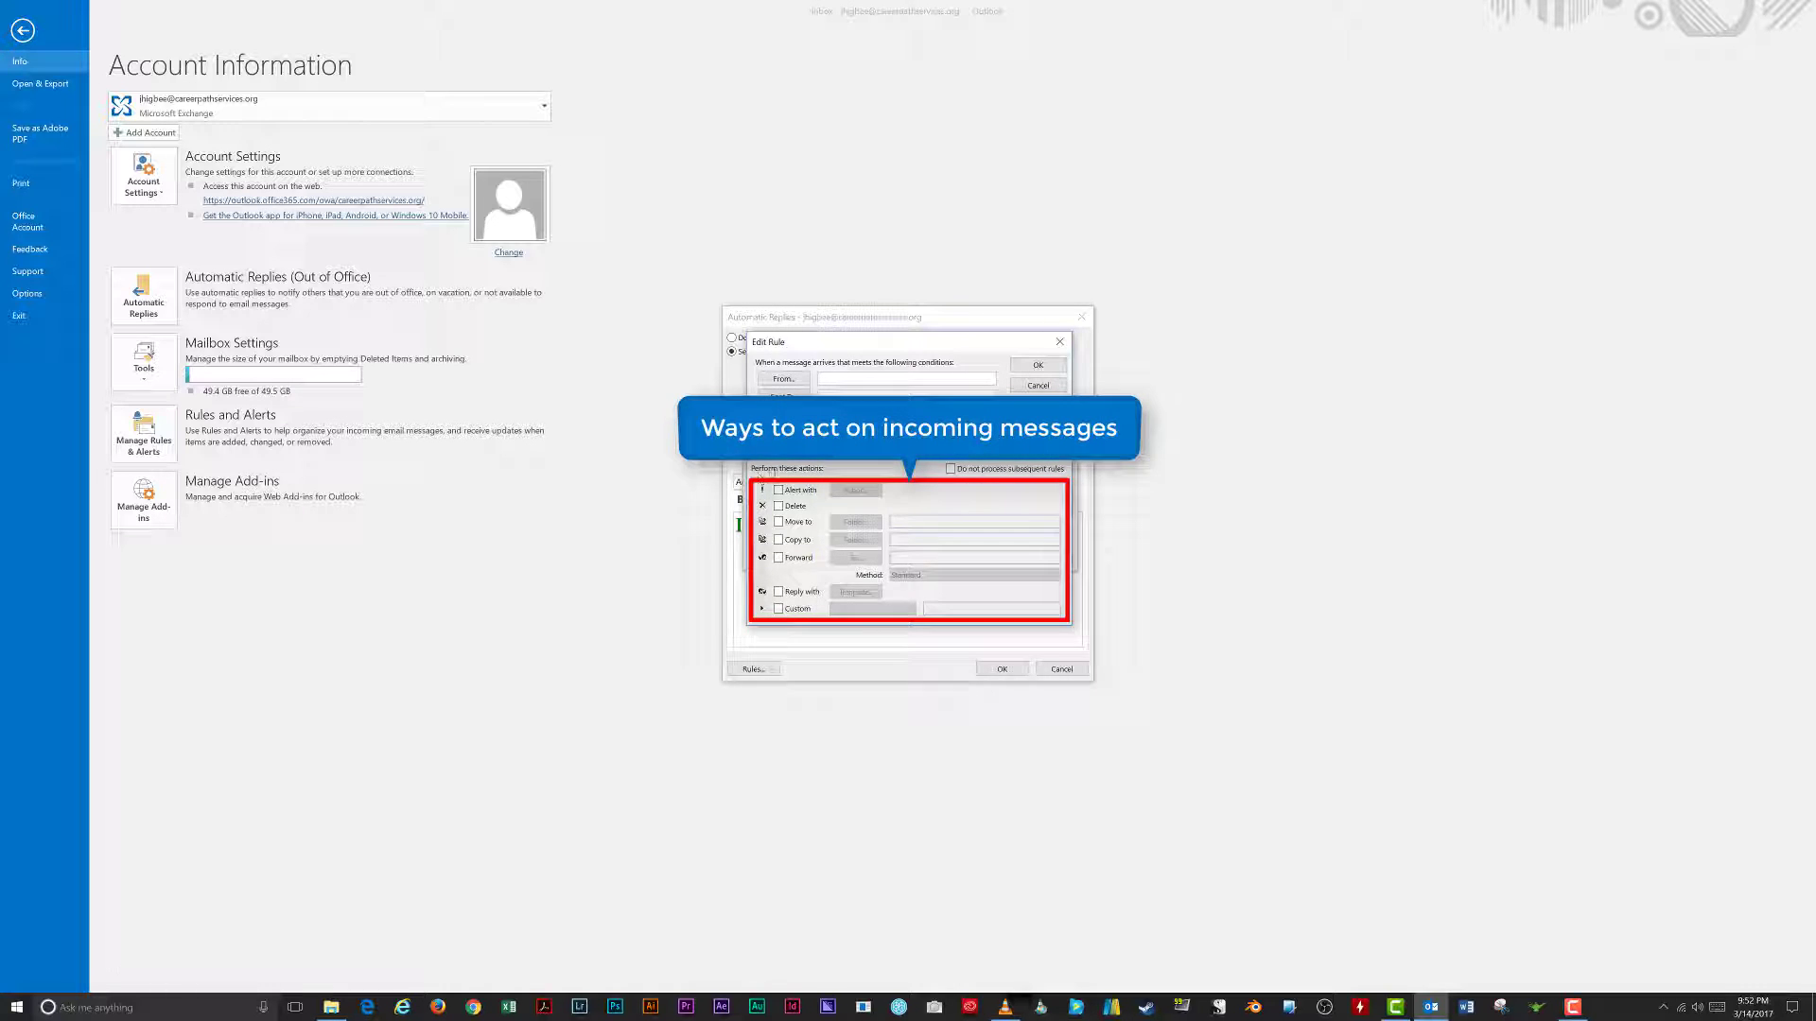
Step: Try the rule's alert-with-sound and delete actions, then turn delete back off
{"action": "left_click", "coordinate": [778, 489]}
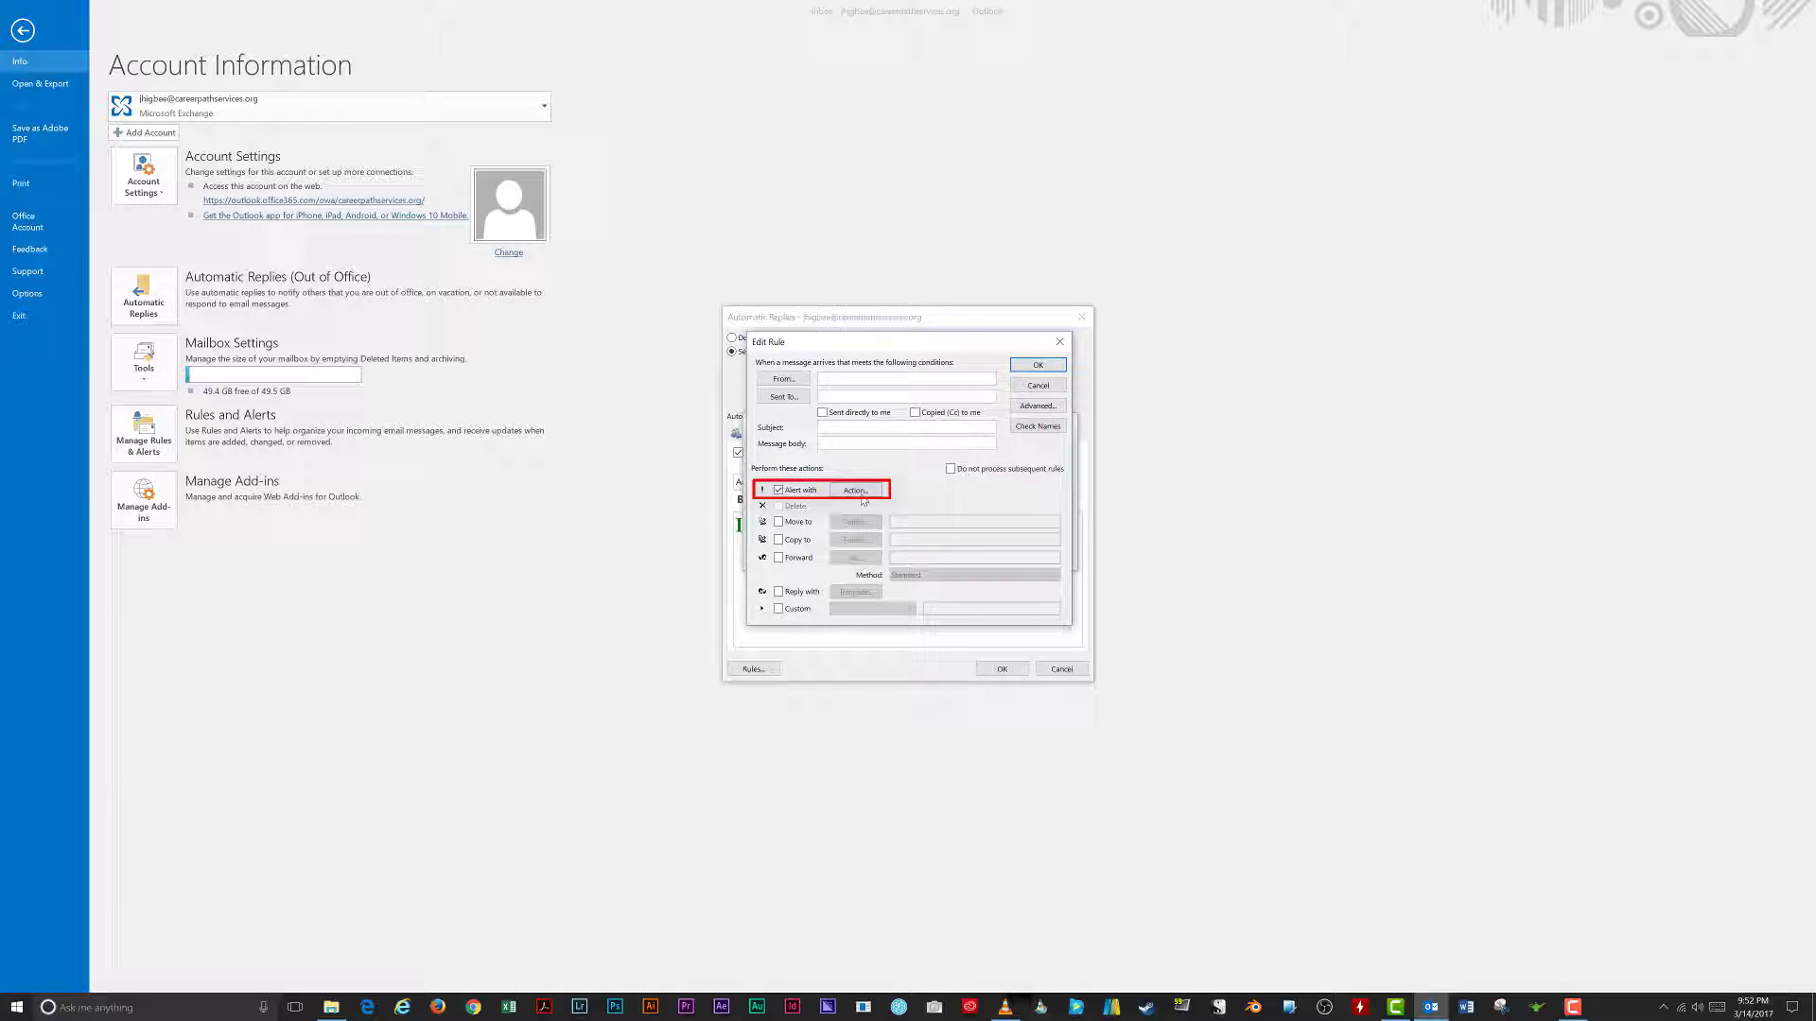
{"action": "left_click", "coordinate": [859, 491]}
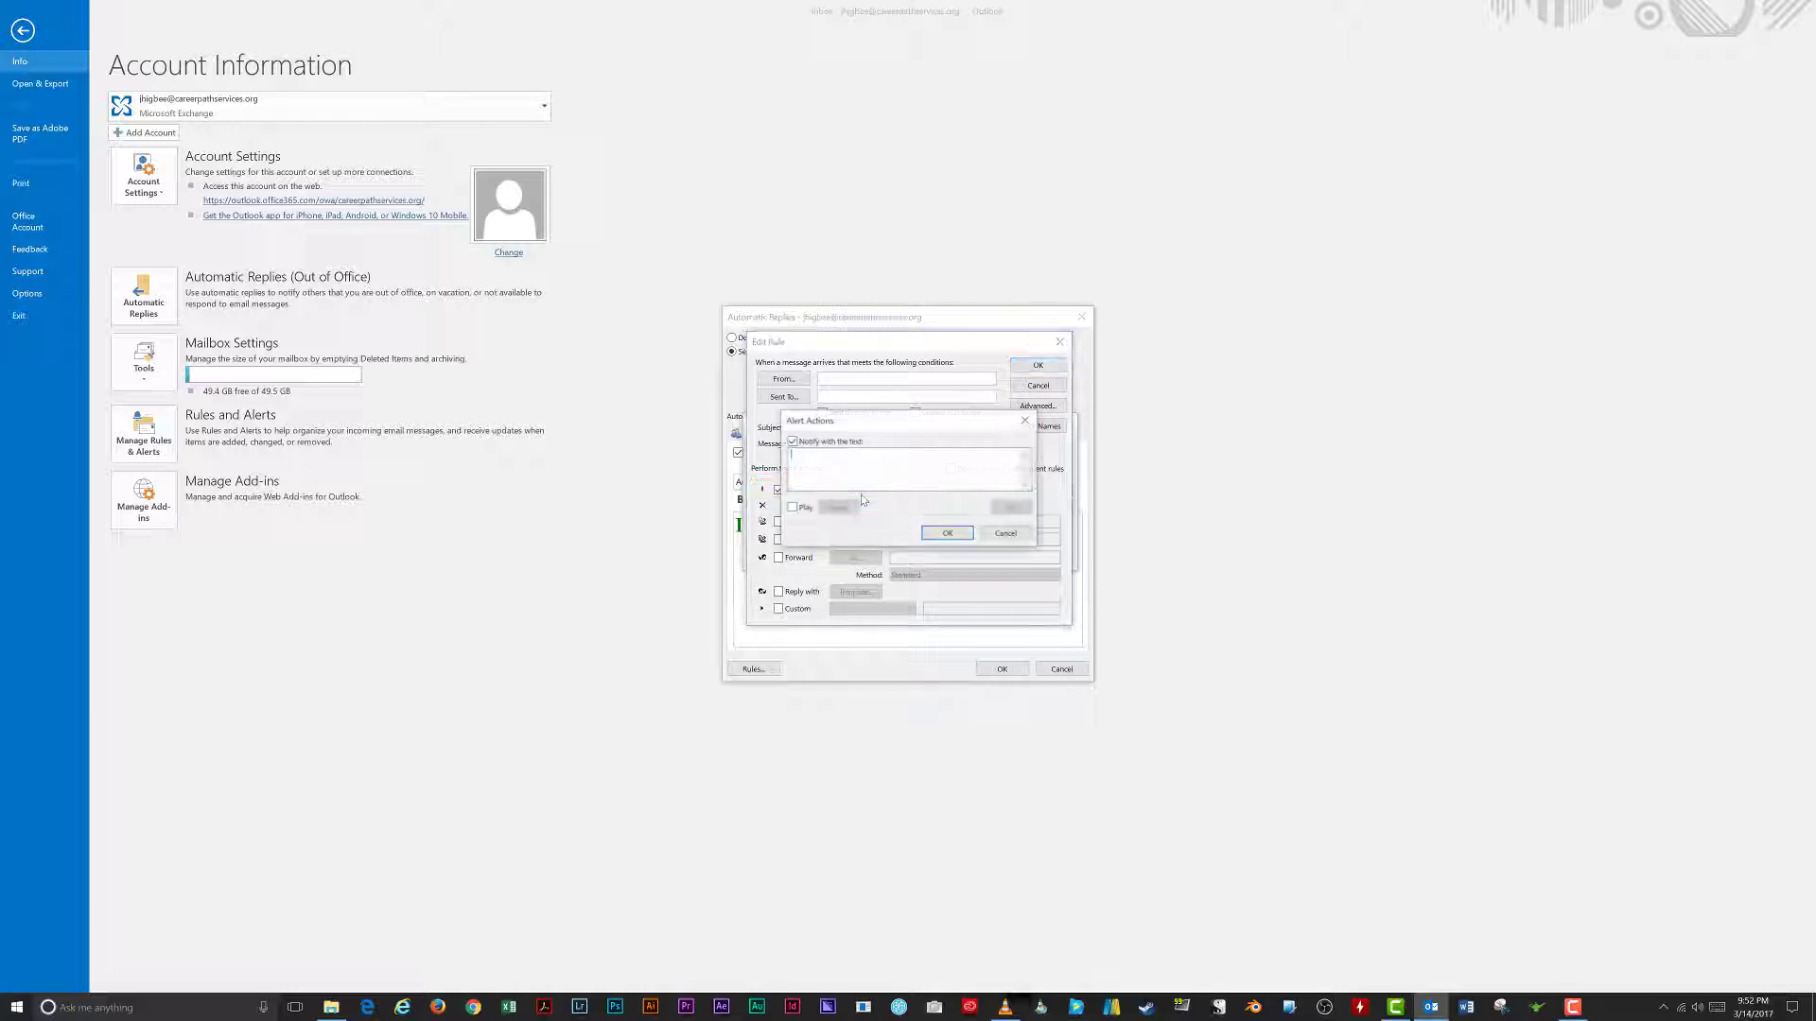
{"action": "left_click", "coordinate": [792, 507]}
{"action": "left_click", "coordinate": [1012, 507]}
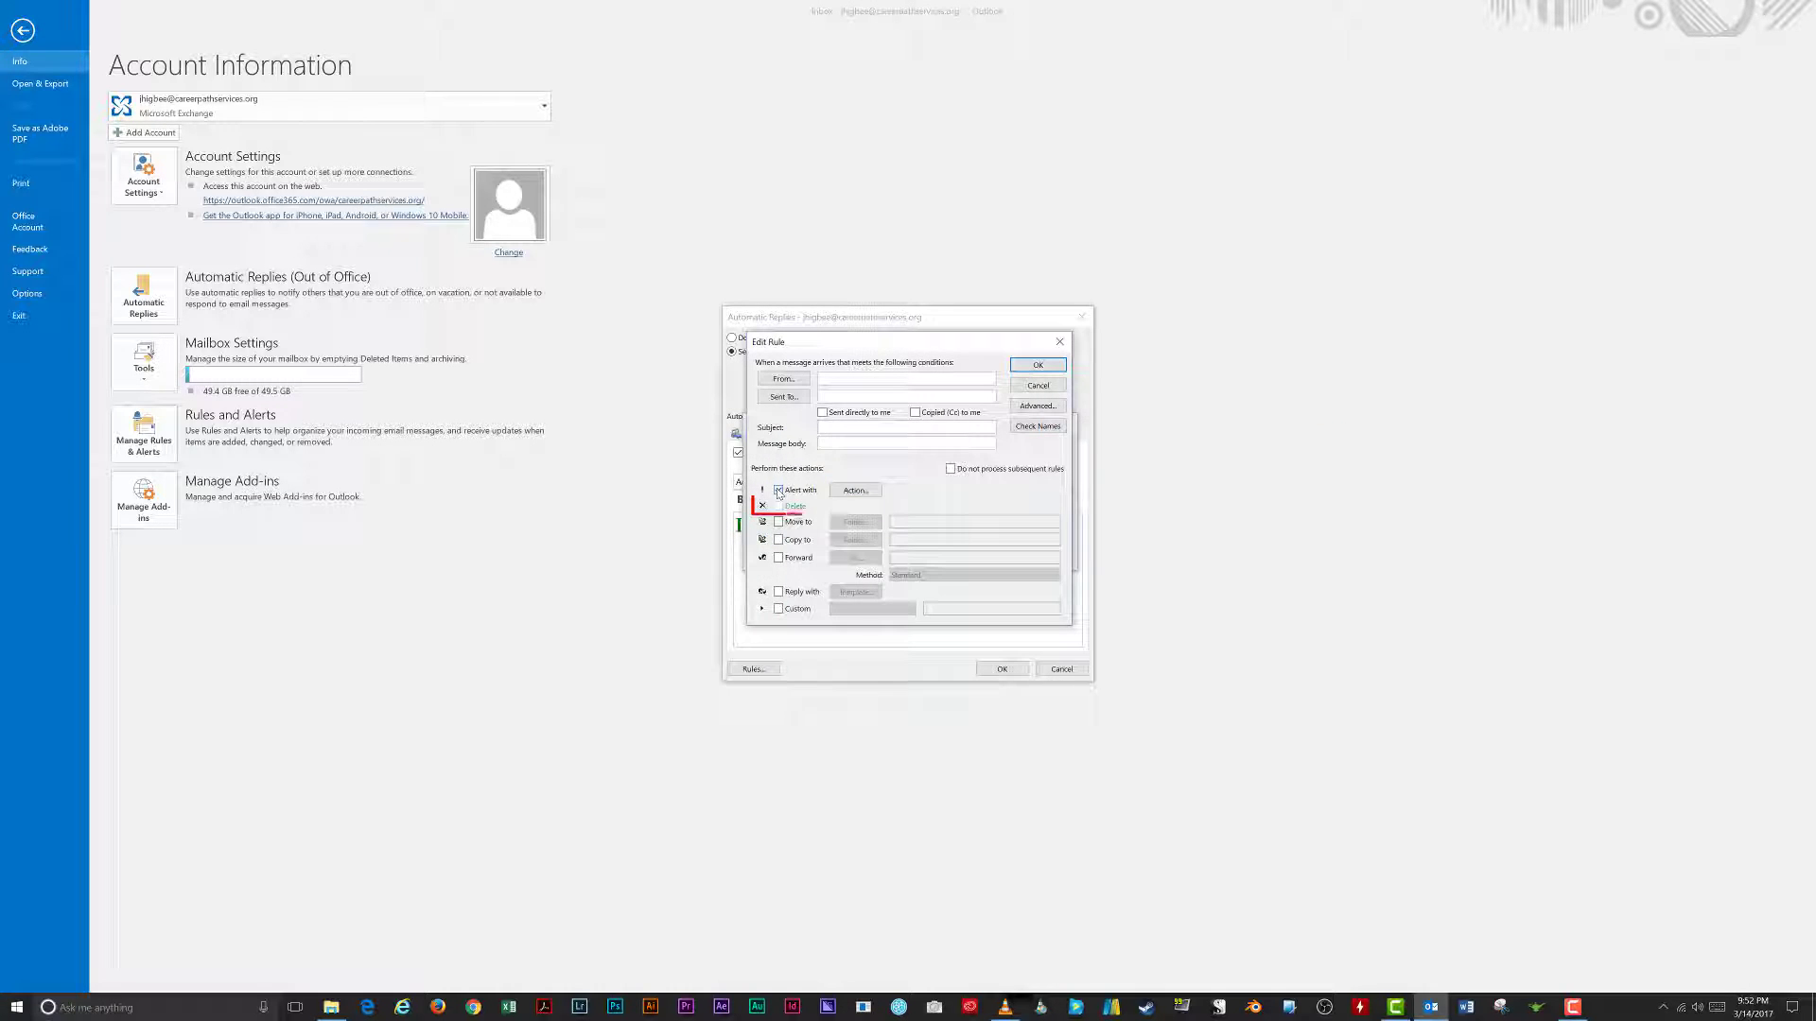
{"action": "left_click", "coordinate": [779, 506]}
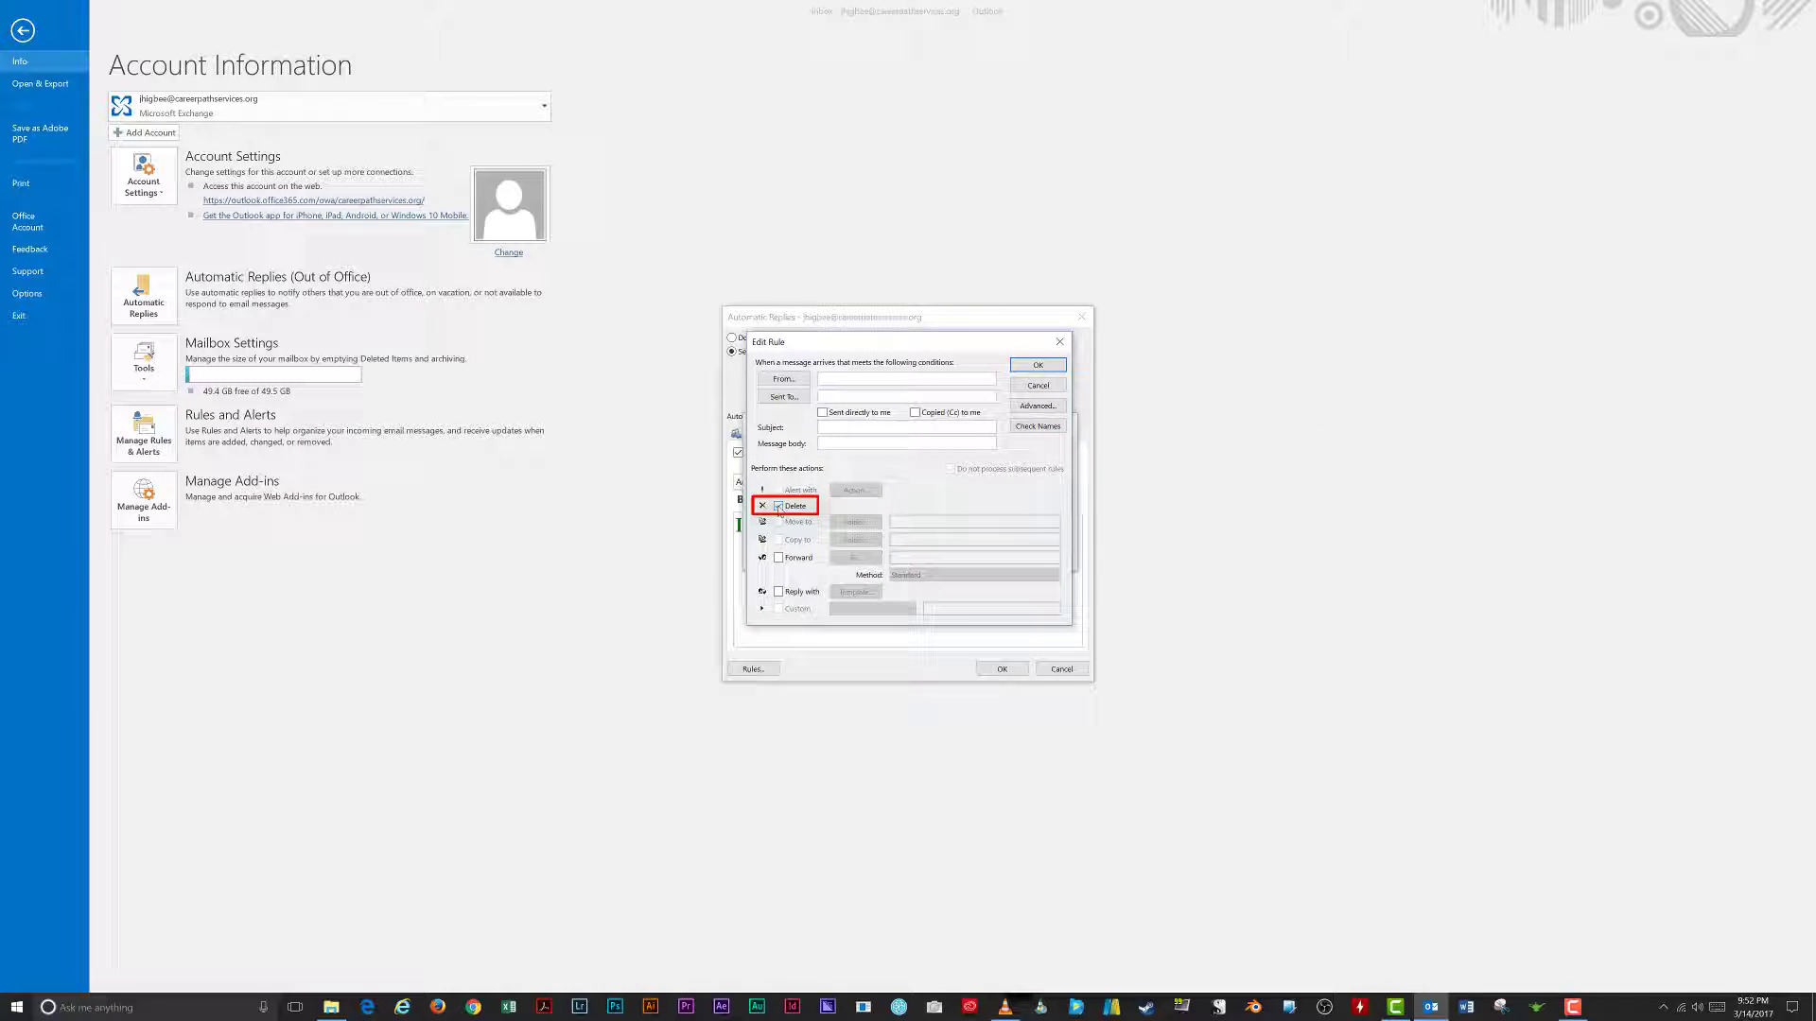
{"action": "left_click", "coordinate": [778, 506]}
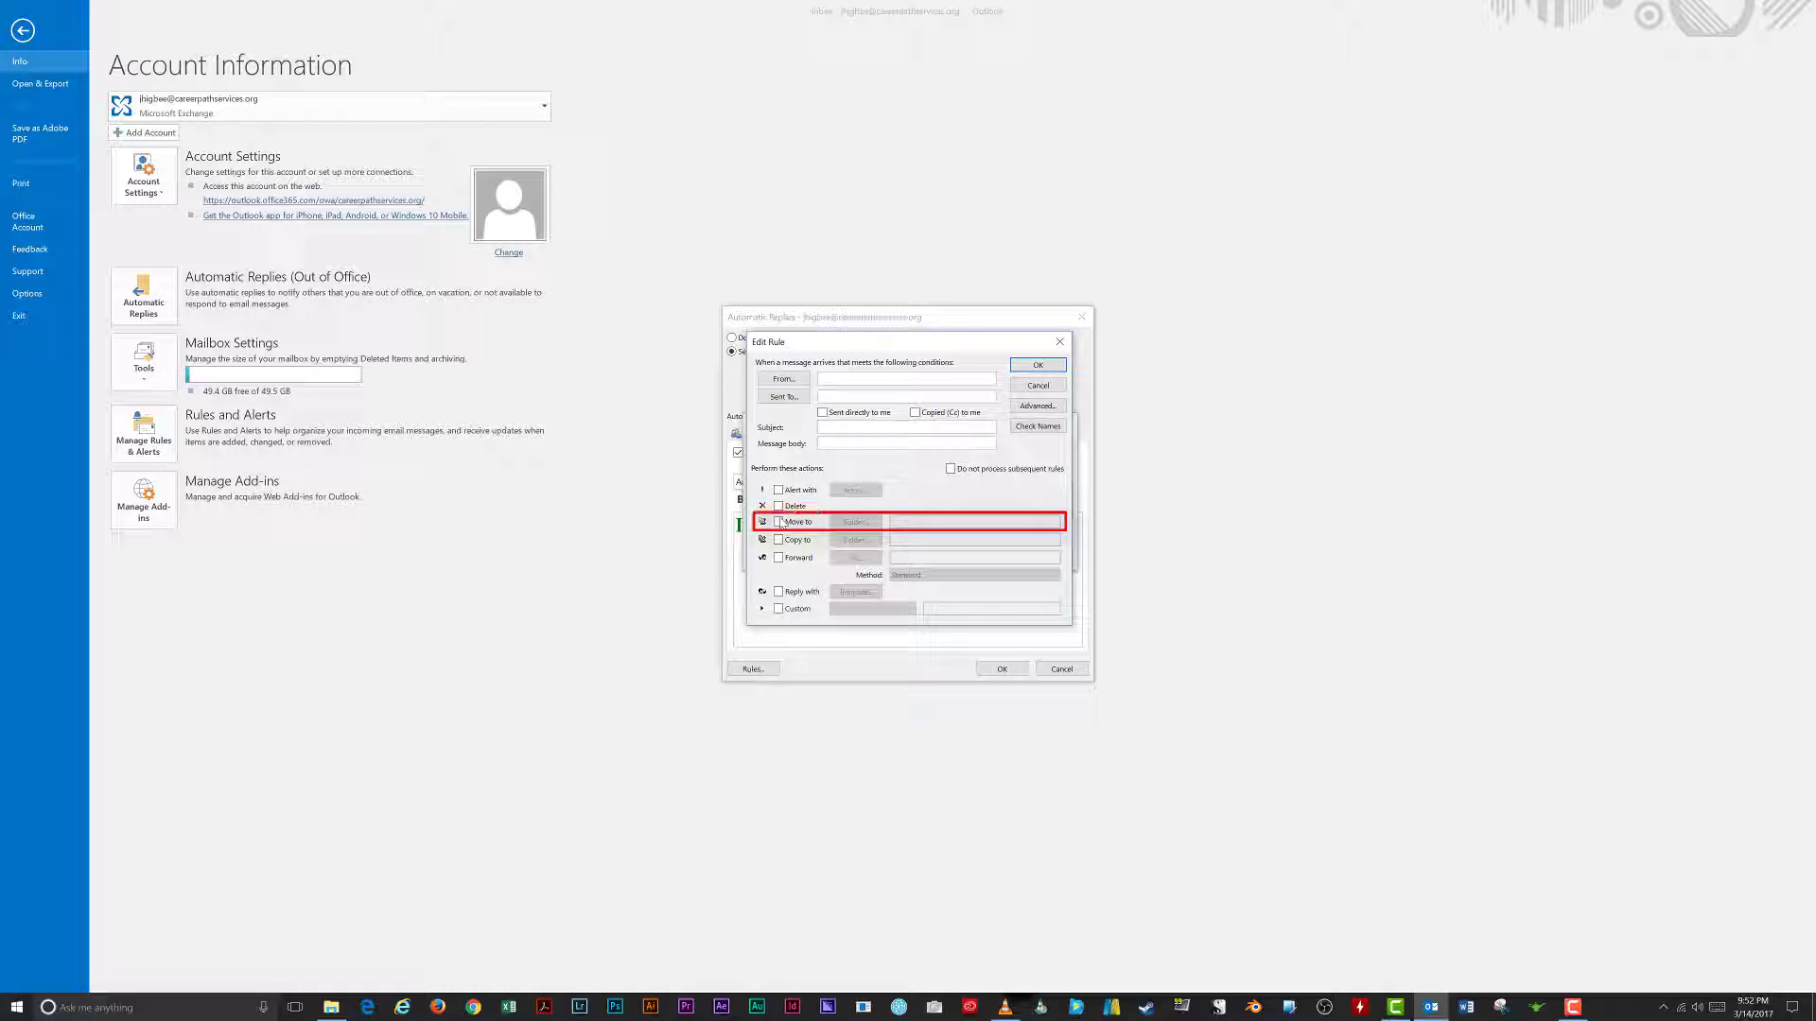
Step: Try move and copy to folder without picking folders, clear both, and tick Forward
{"action": "left_click", "coordinate": [847, 522]}
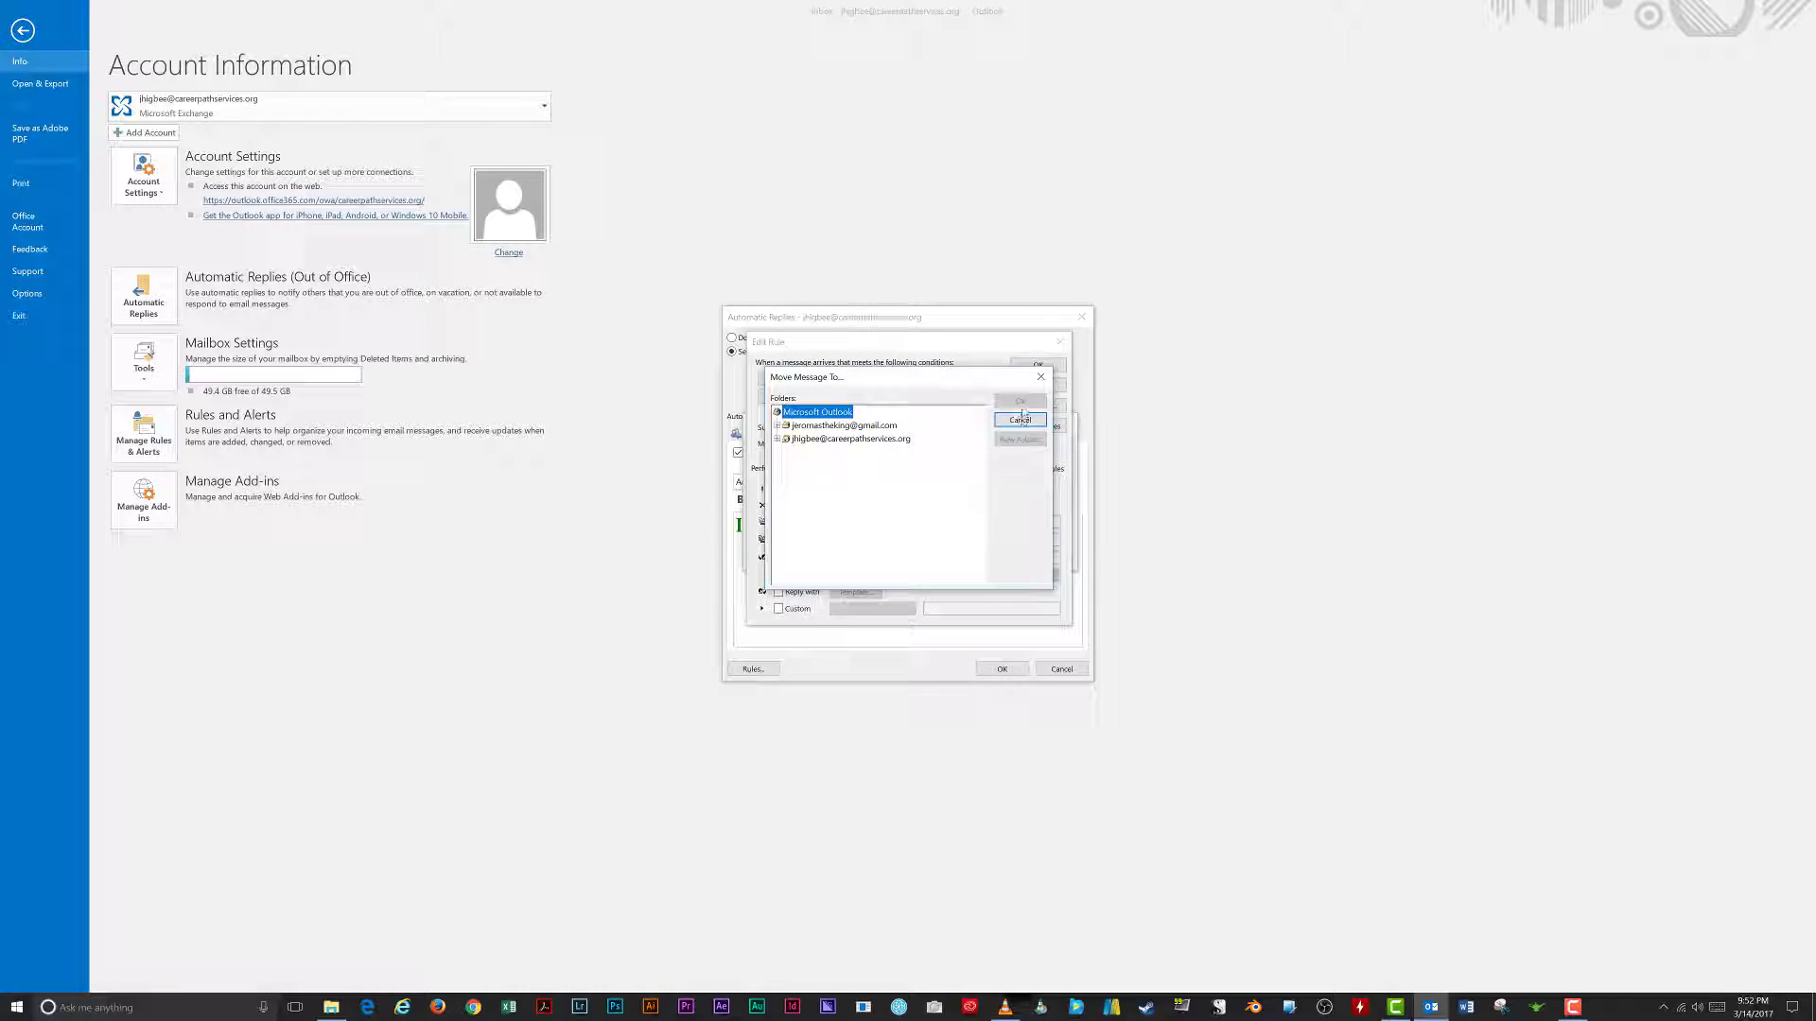
{"action": "left_click", "coordinate": [1040, 376]}
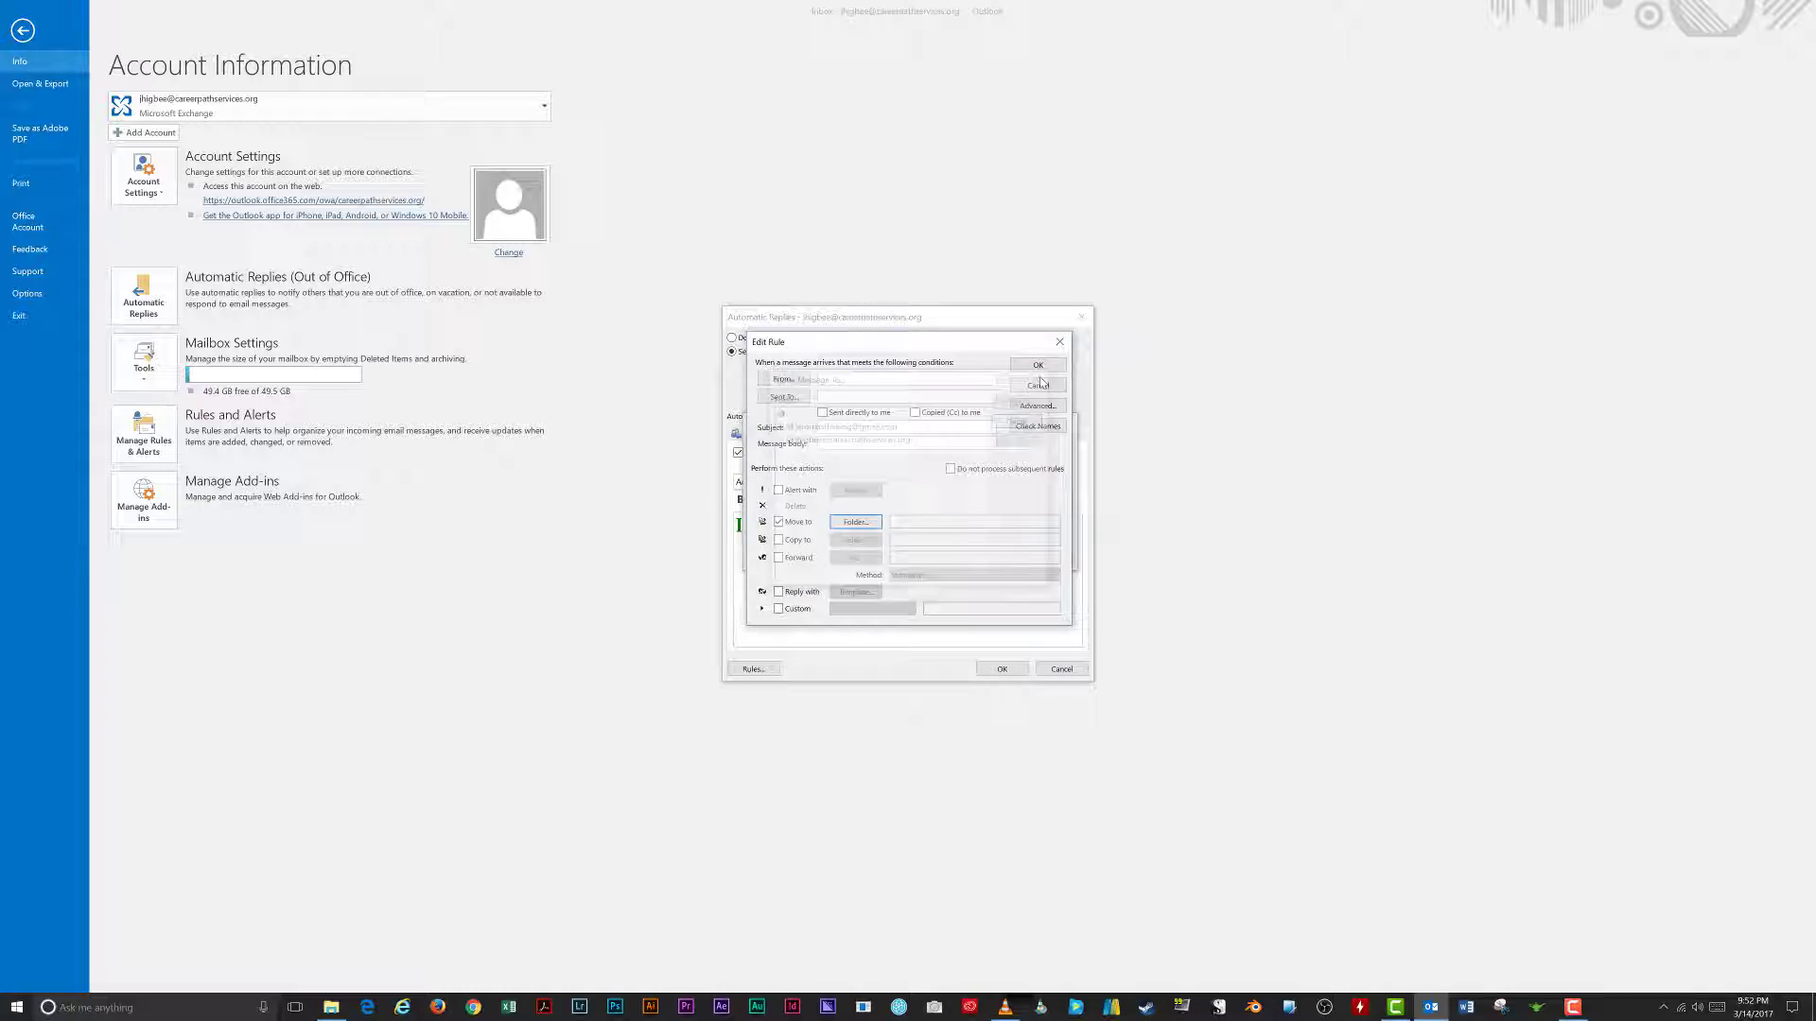
{"action": "left_click", "coordinate": [778, 540]}
{"action": "left_click", "coordinate": [855, 540]}
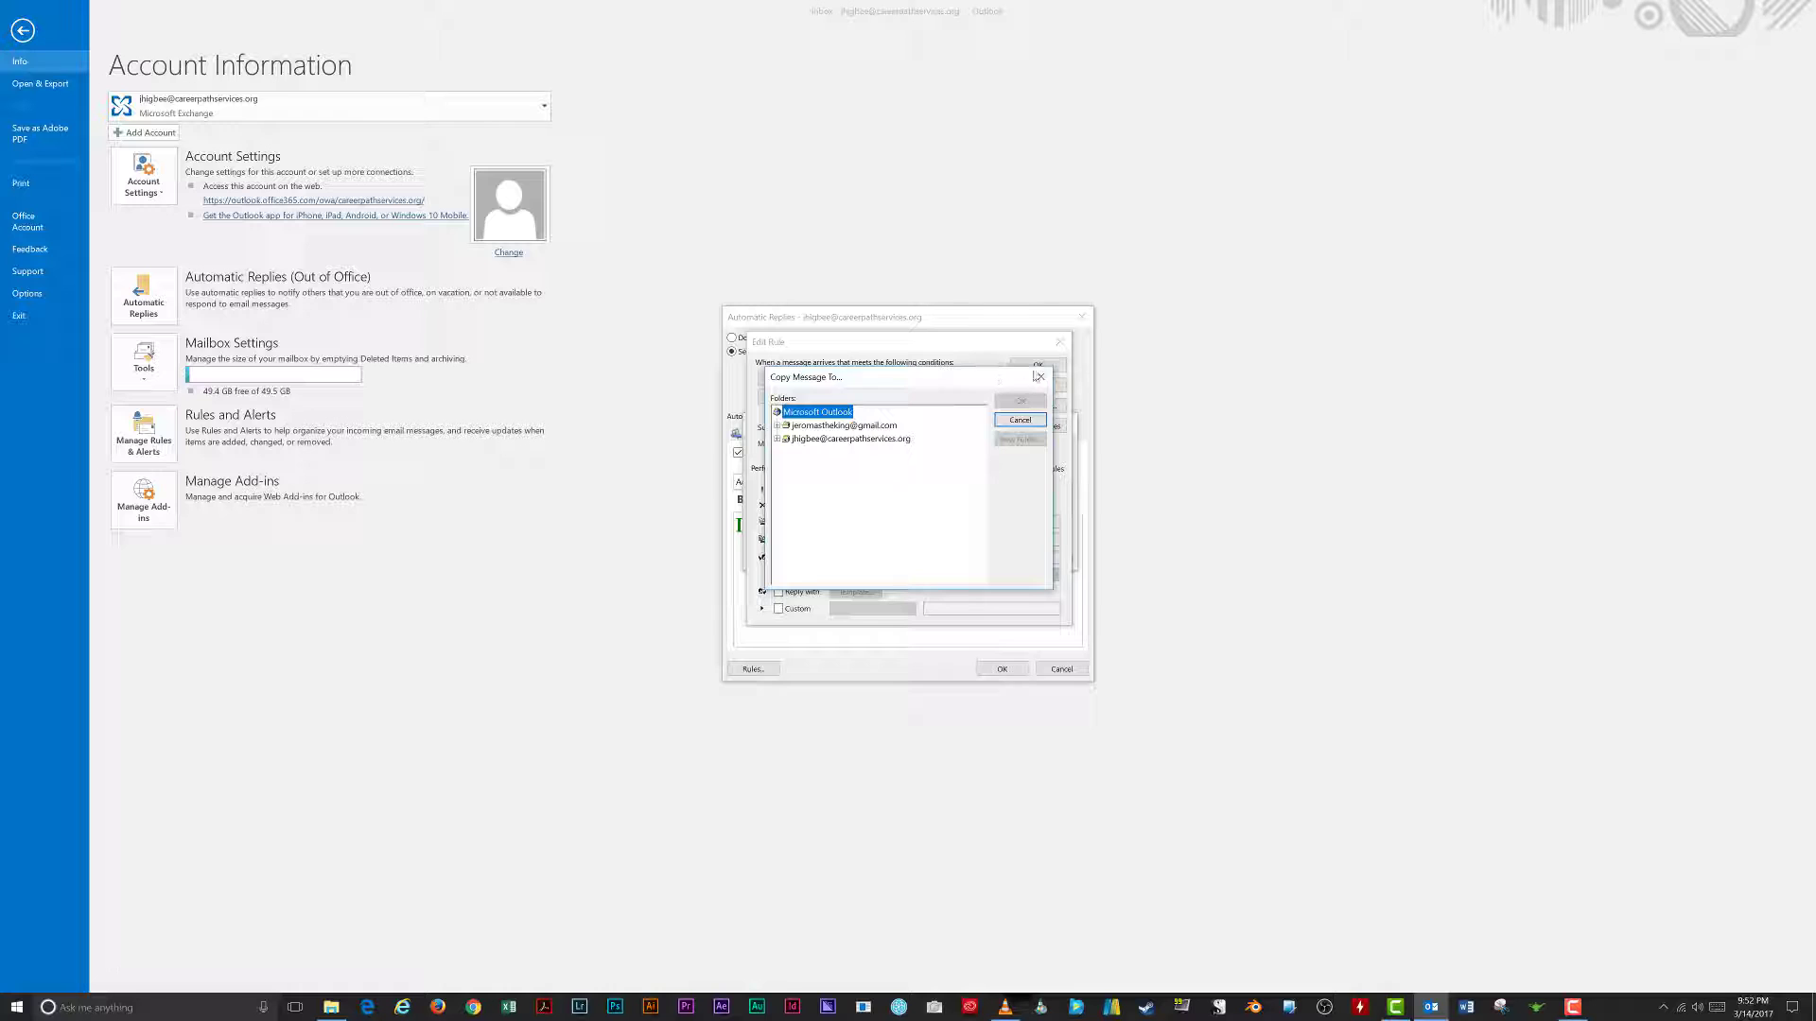
{"action": "left_click", "coordinate": [1040, 376]}
{"action": "left_click", "coordinate": [778, 522]}
{"action": "left_click", "coordinate": [779, 540]}
{"action": "left_click", "coordinate": [779, 557]}
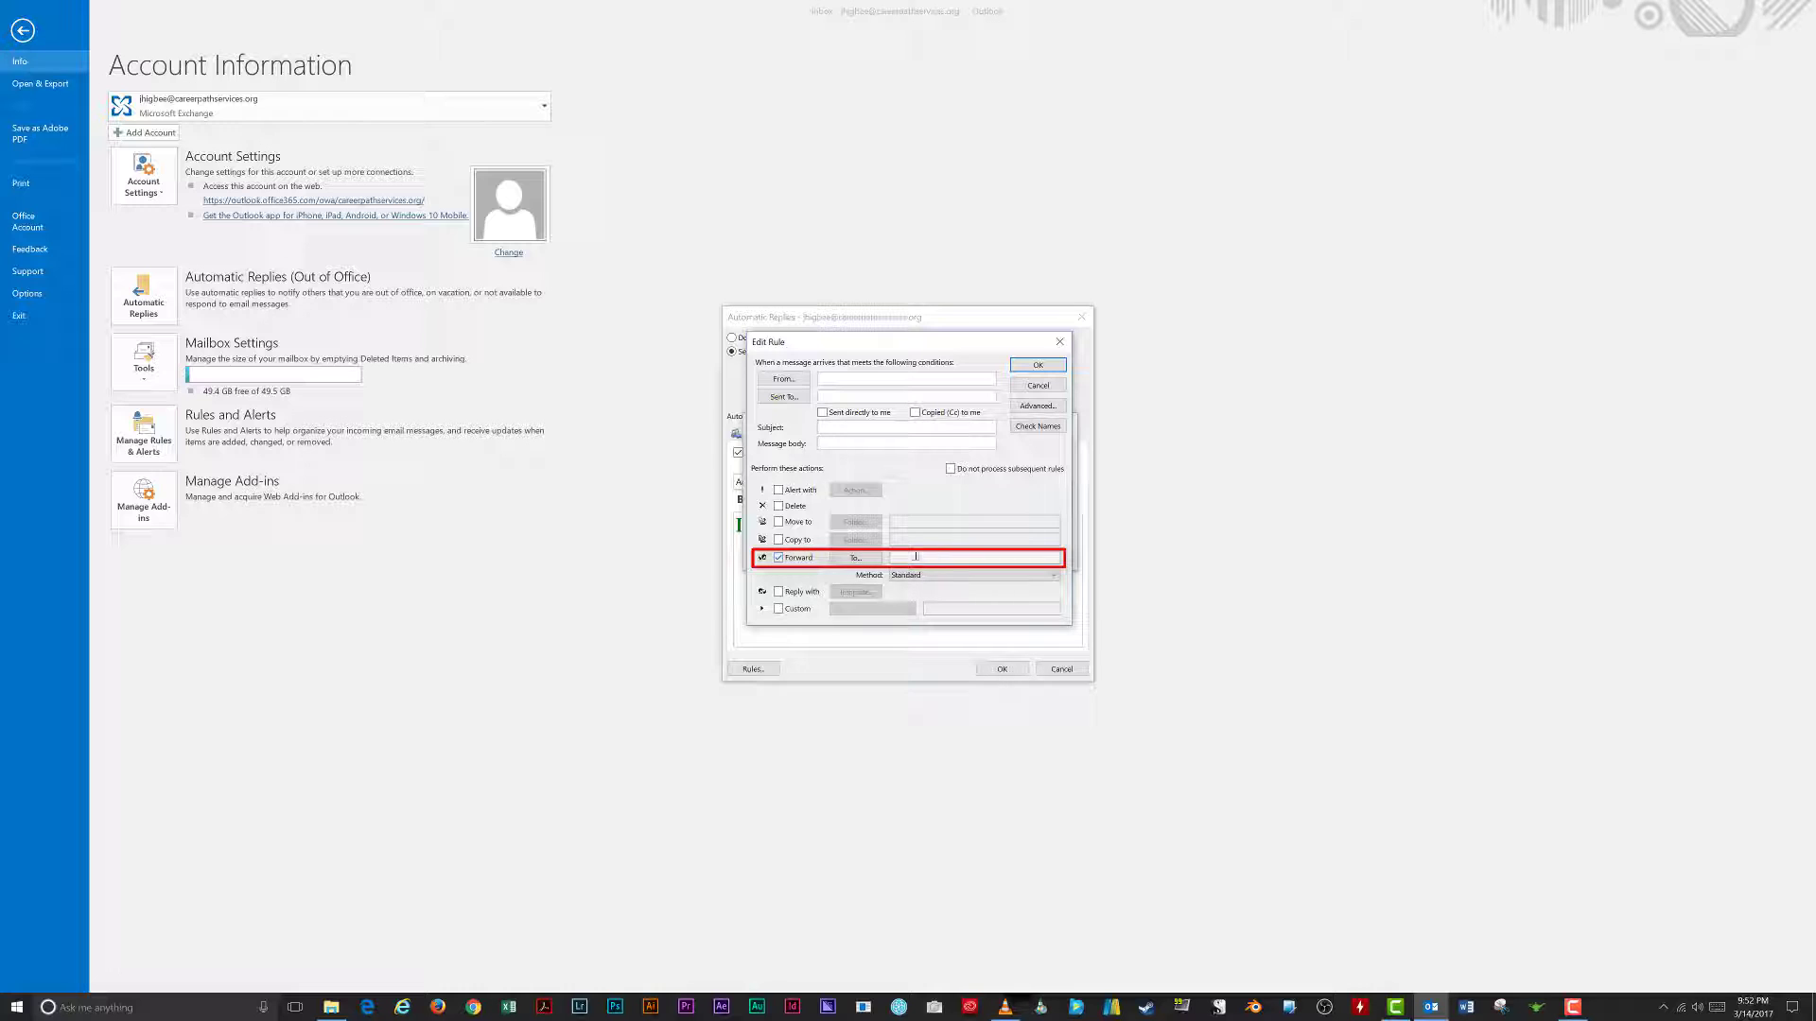
Step: Review forwarding methods keeping Standard, then switch from Forward to Reply with template
{"action": "left_click", "coordinate": [910, 556]}
{"action": "left_click", "coordinate": [936, 575]}
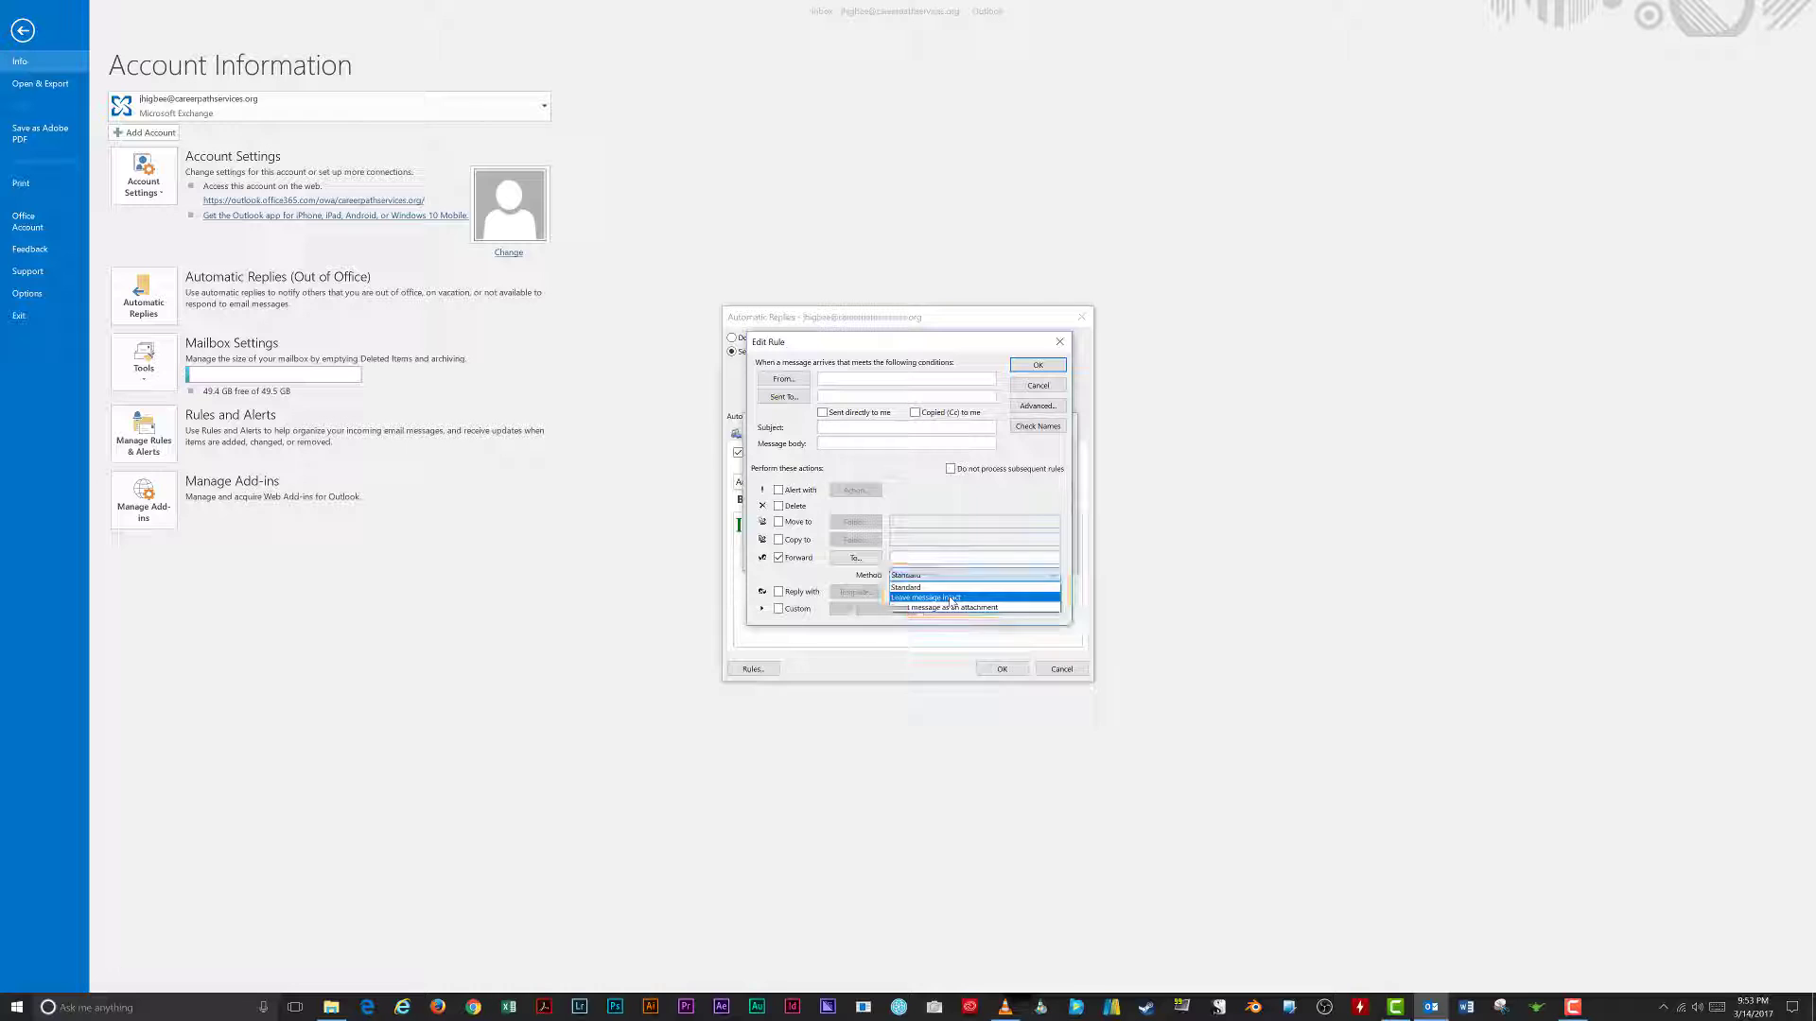
{"action": "left_click", "coordinate": [908, 562]}
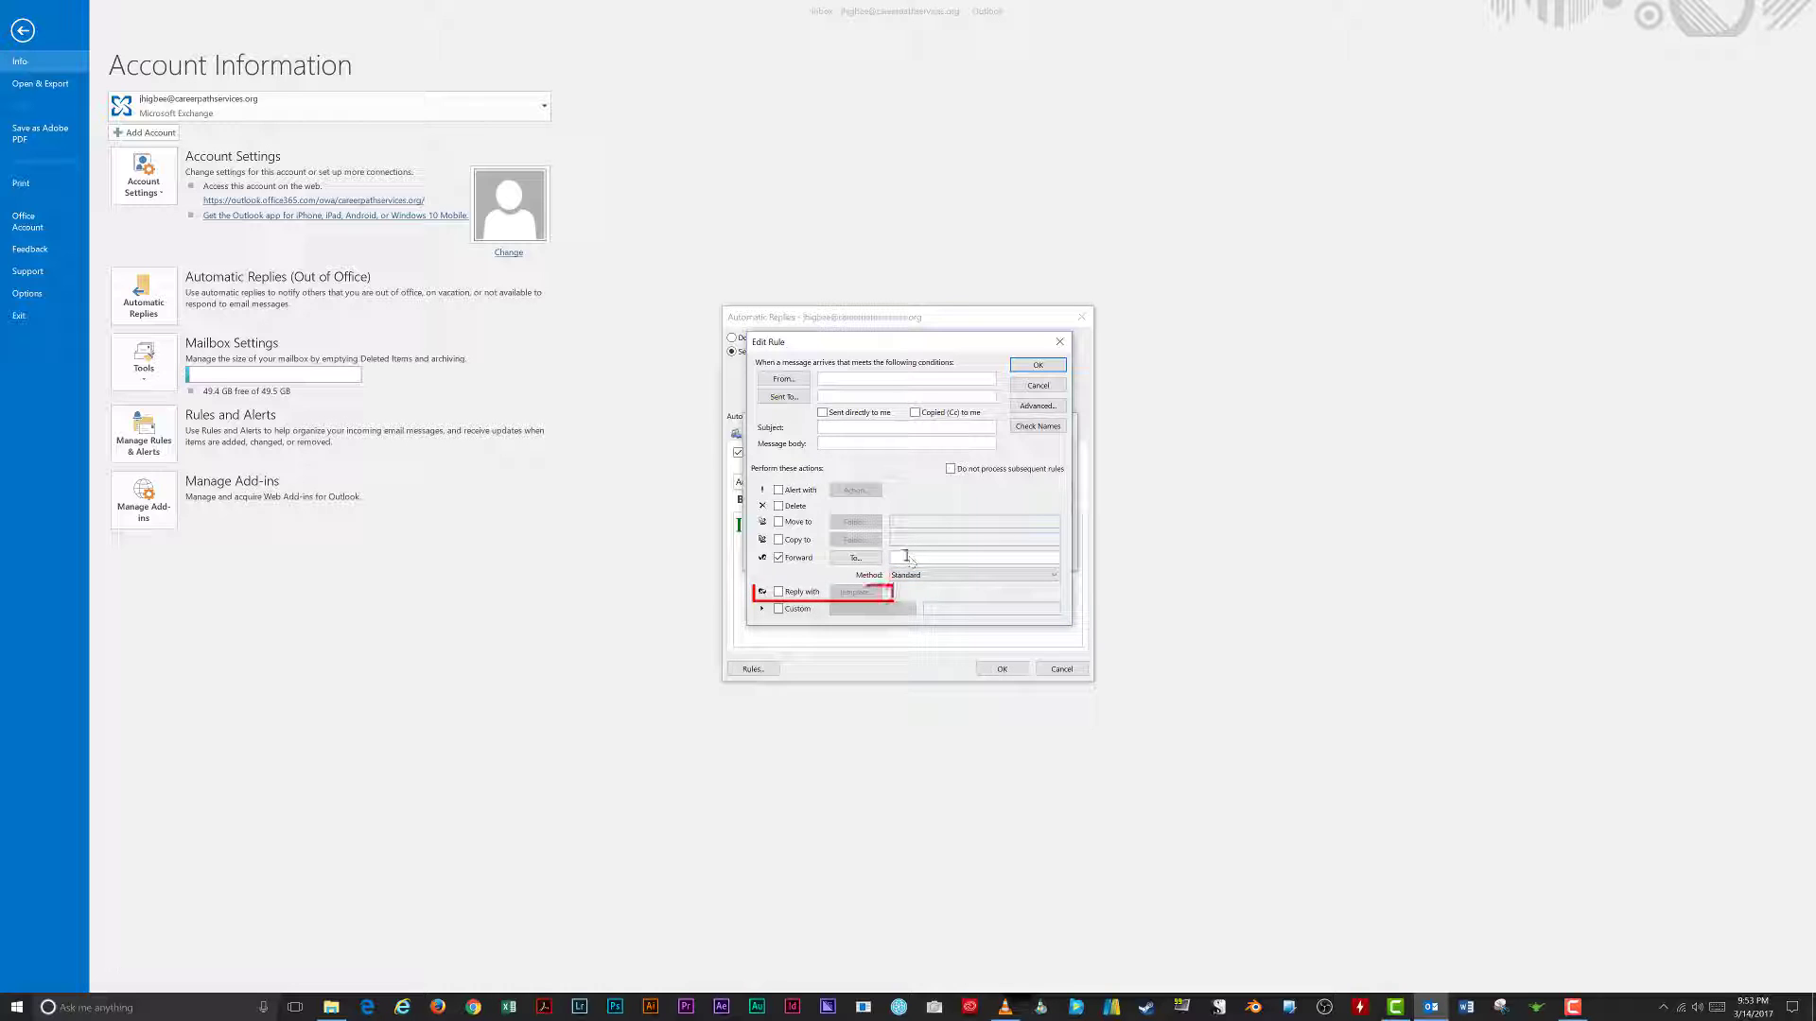
{"action": "left_click", "coordinate": [778, 592]}
{"action": "left_click", "coordinate": [778, 559]}
Step: Close the blank reply template, try and clear a custom action, and save the rule
{"action": "left_click", "coordinate": [855, 592]}
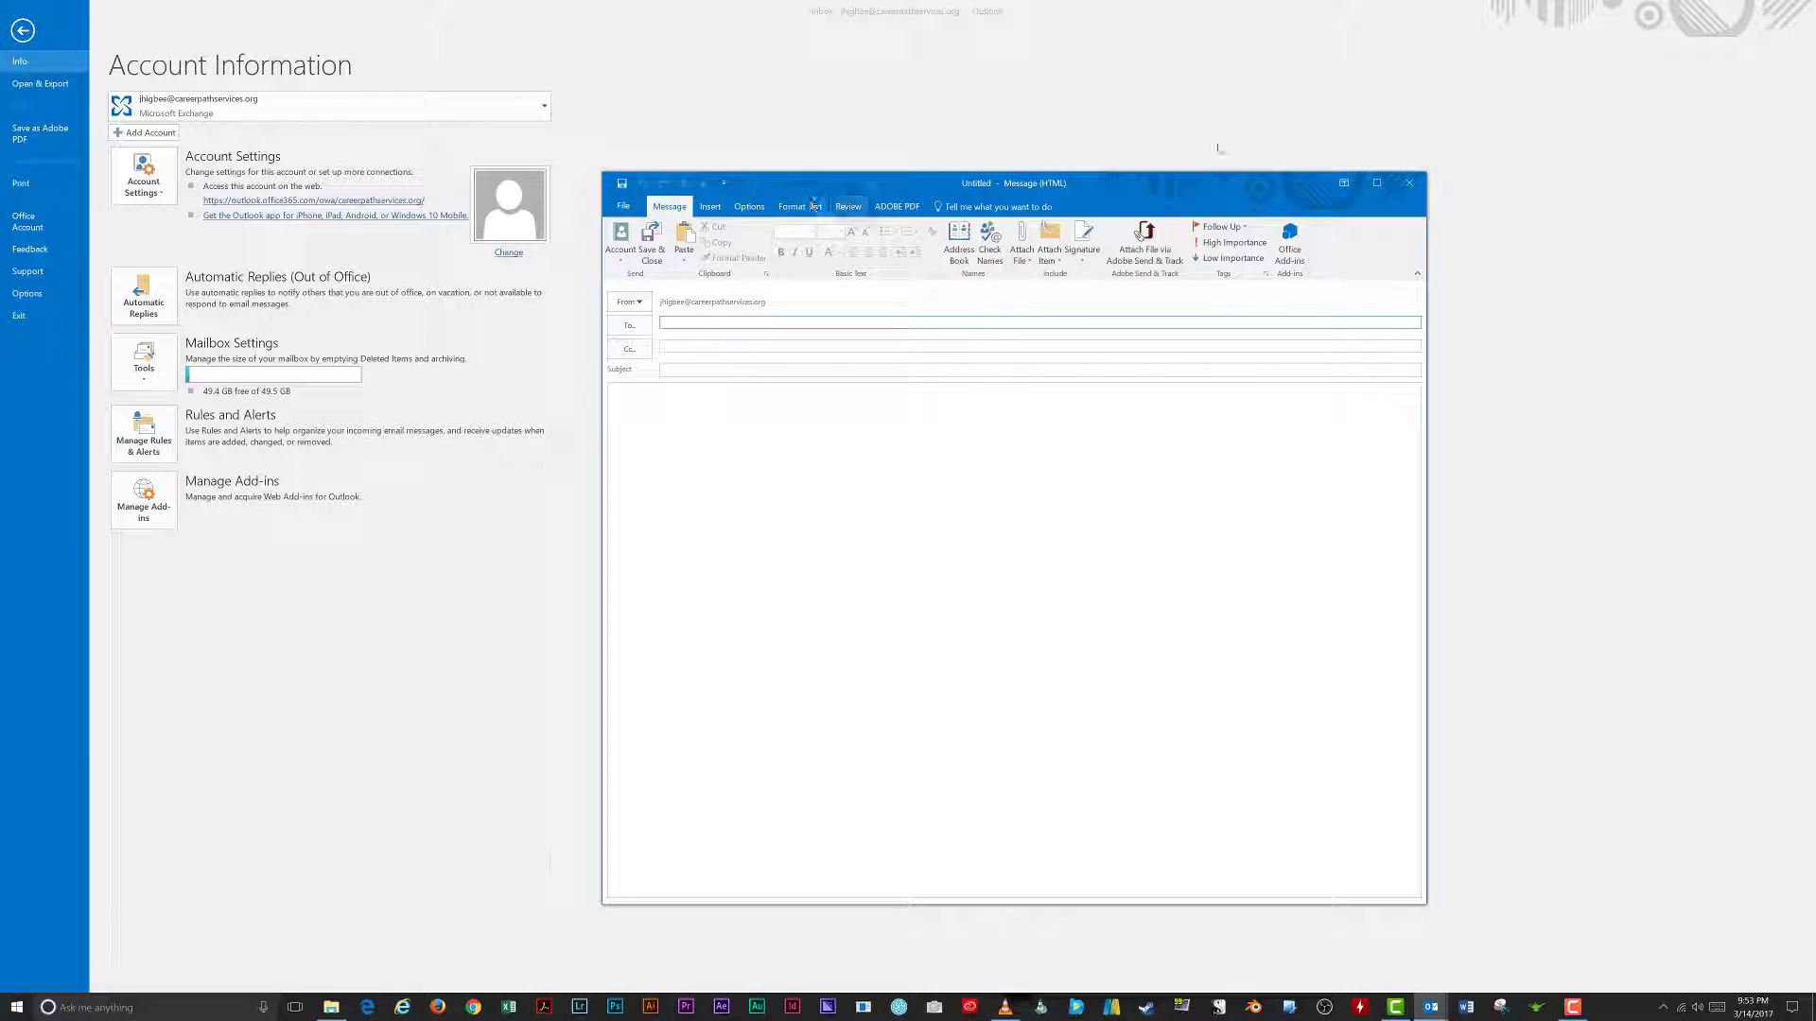
{"action": "left_click", "coordinate": [1411, 185]}
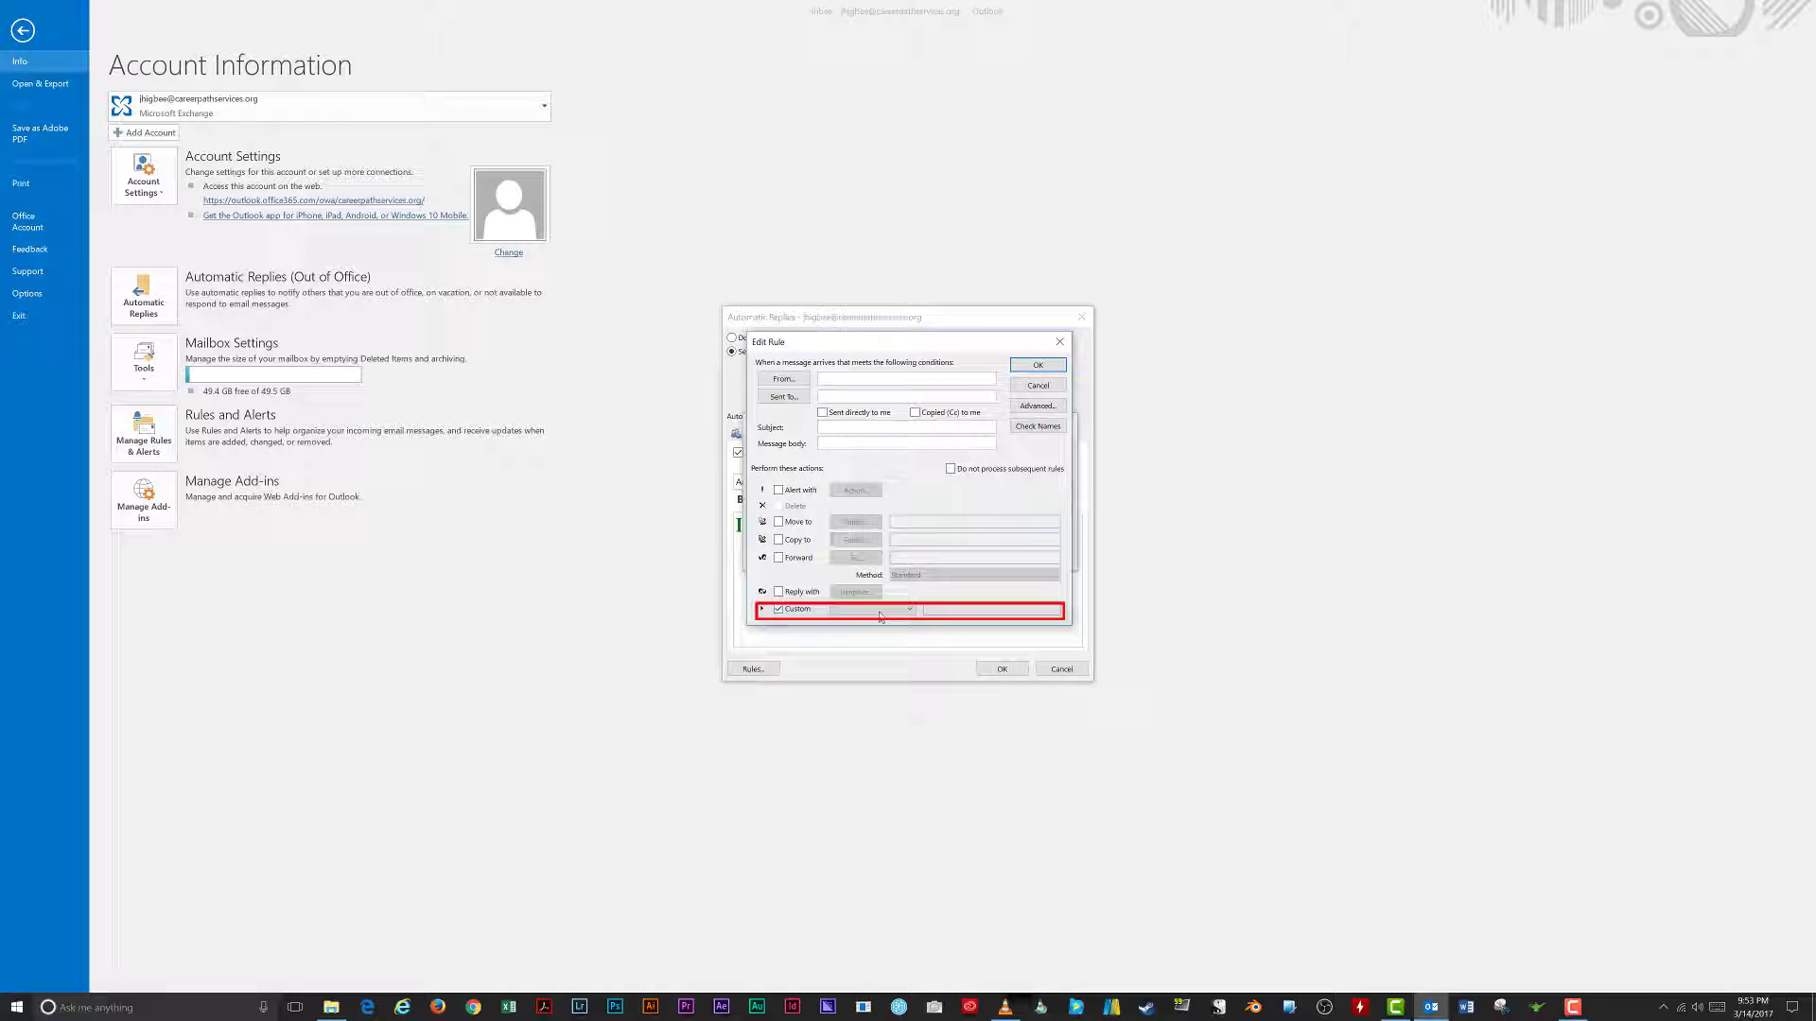
{"action": "left_click", "coordinate": [910, 610]}
{"action": "left_click", "coordinate": [911, 610]}
{"action": "left_click", "coordinate": [910, 610]}
{"action": "left_click", "coordinate": [787, 613]}
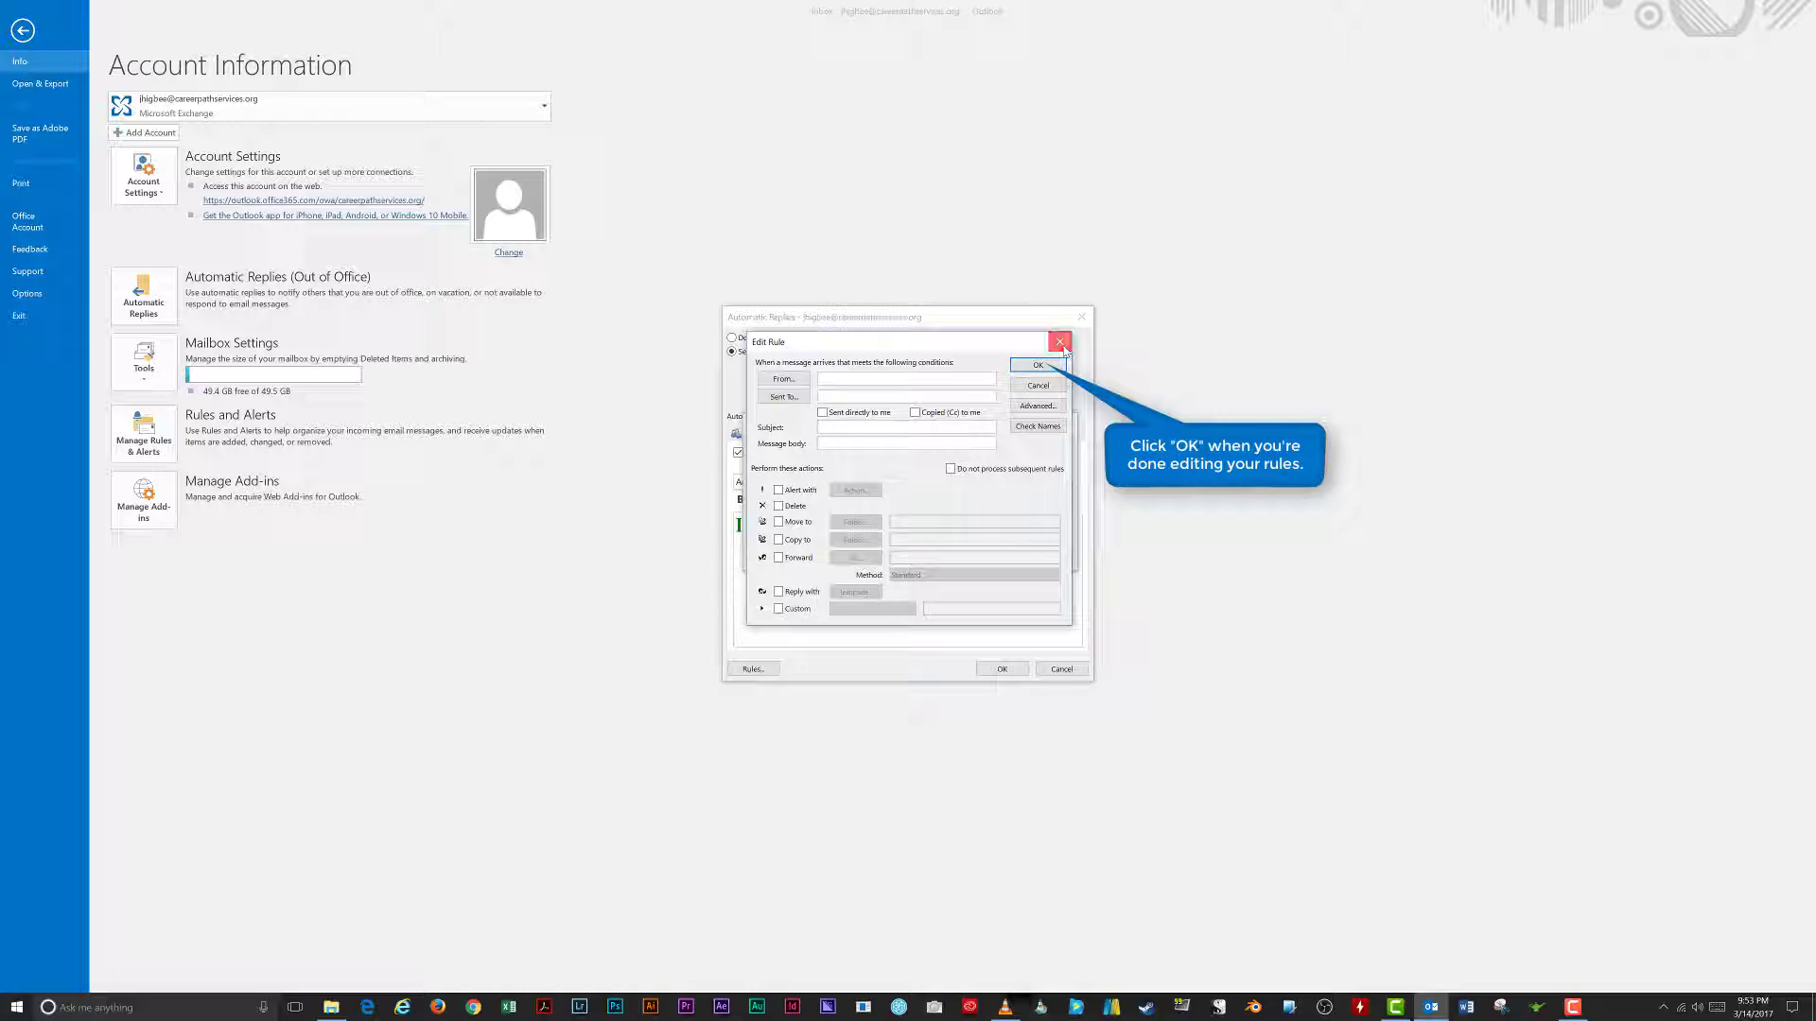
{"action": "left_click", "coordinate": [1035, 366]}
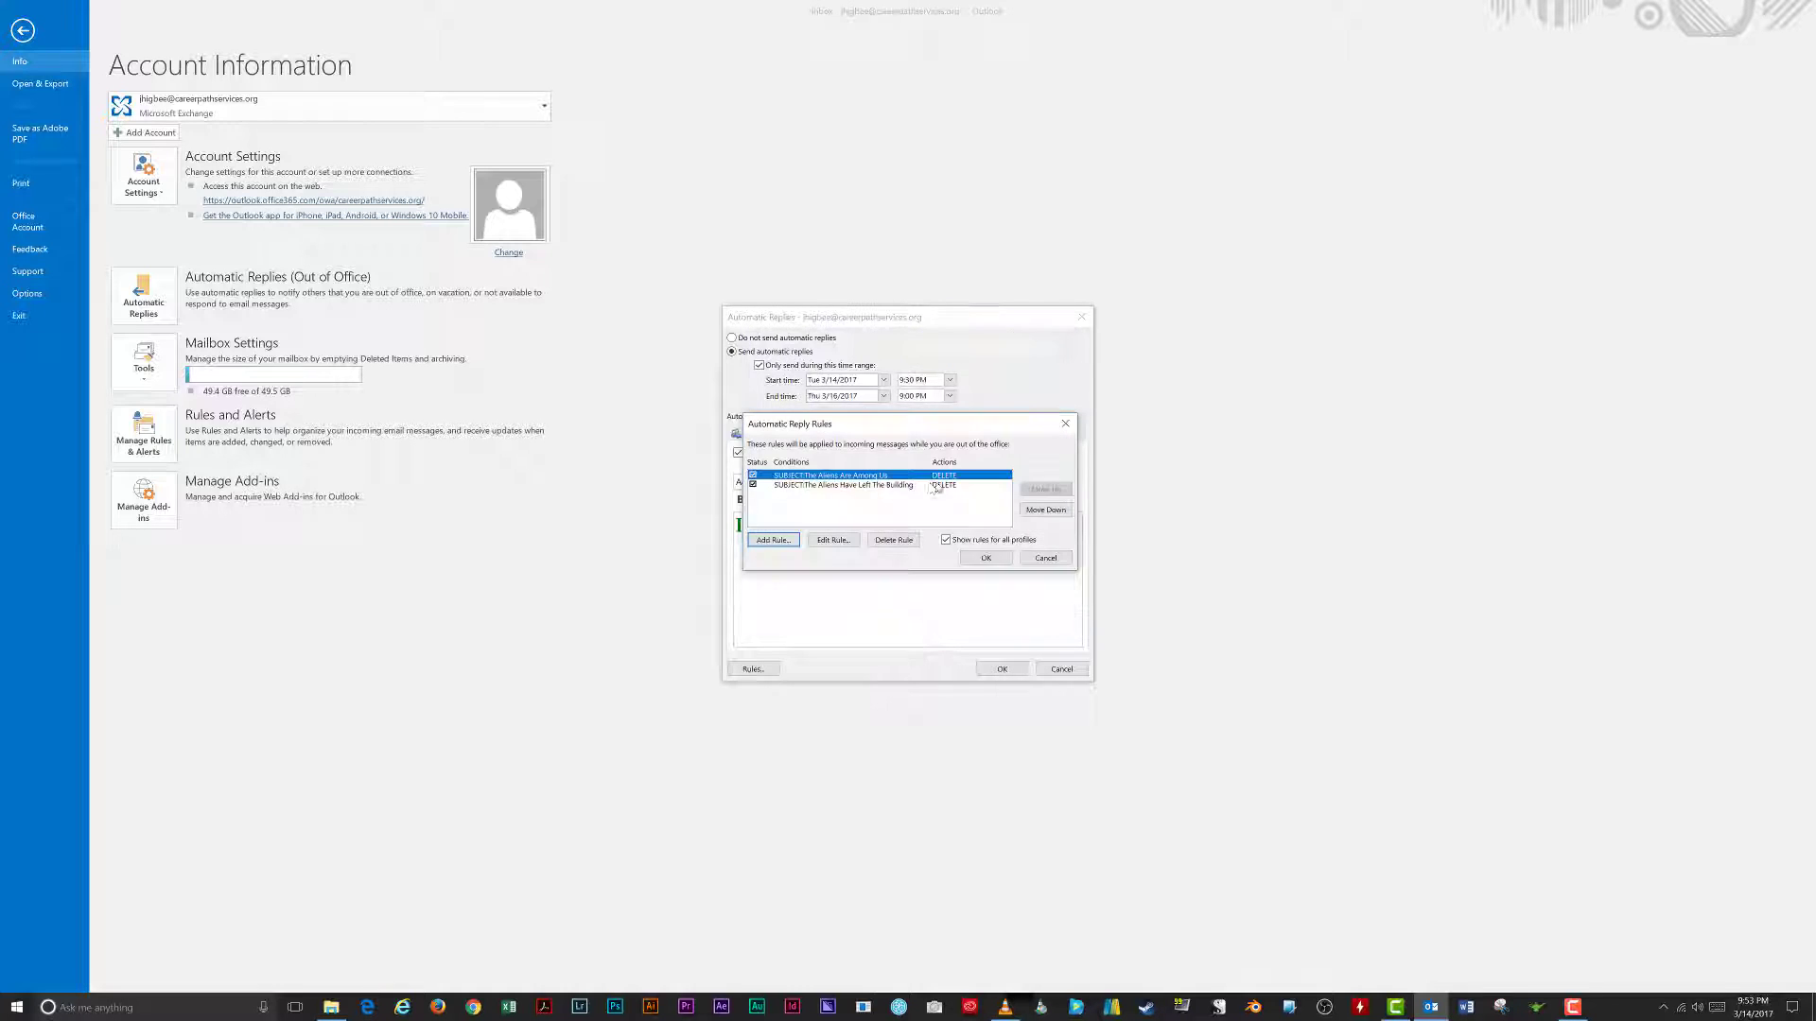
Step: Move 'The Aliens Have Left The Building' up and back to second, then confirm Rules and Automatic Replies
{"action": "left_click", "coordinate": [933, 486]}
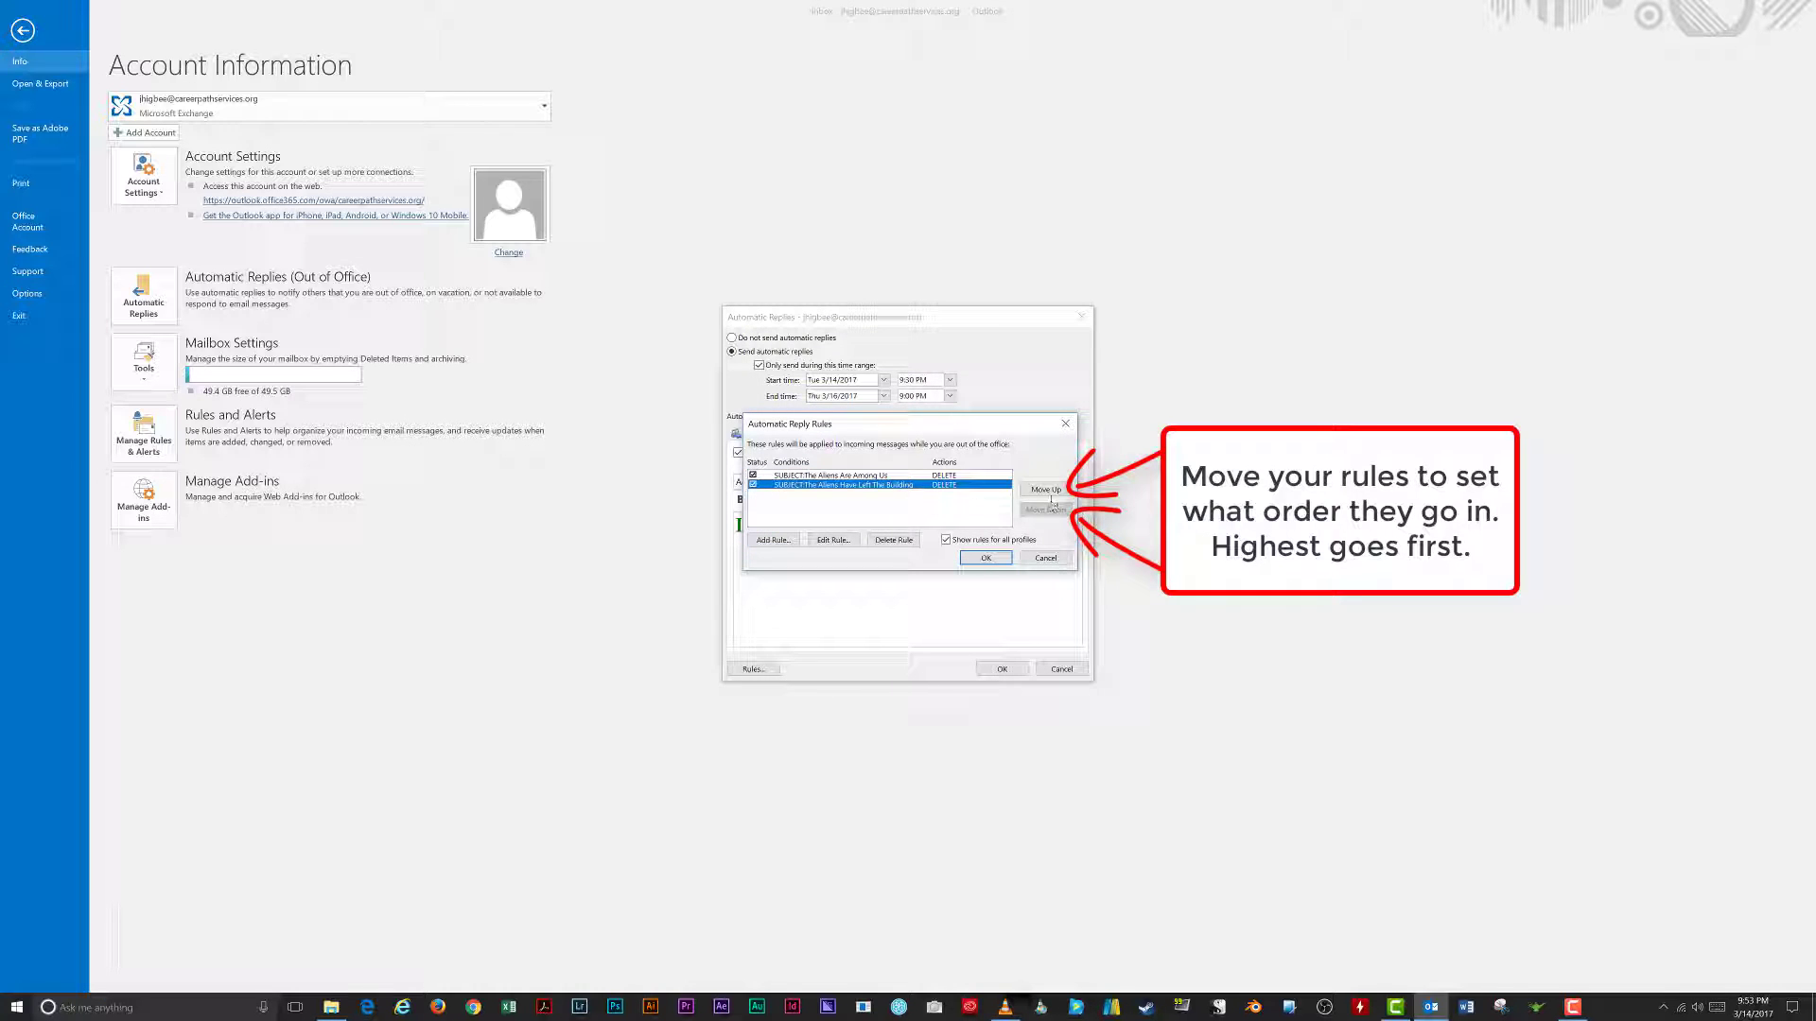
{"action": "left_click", "coordinate": [1047, 489]}
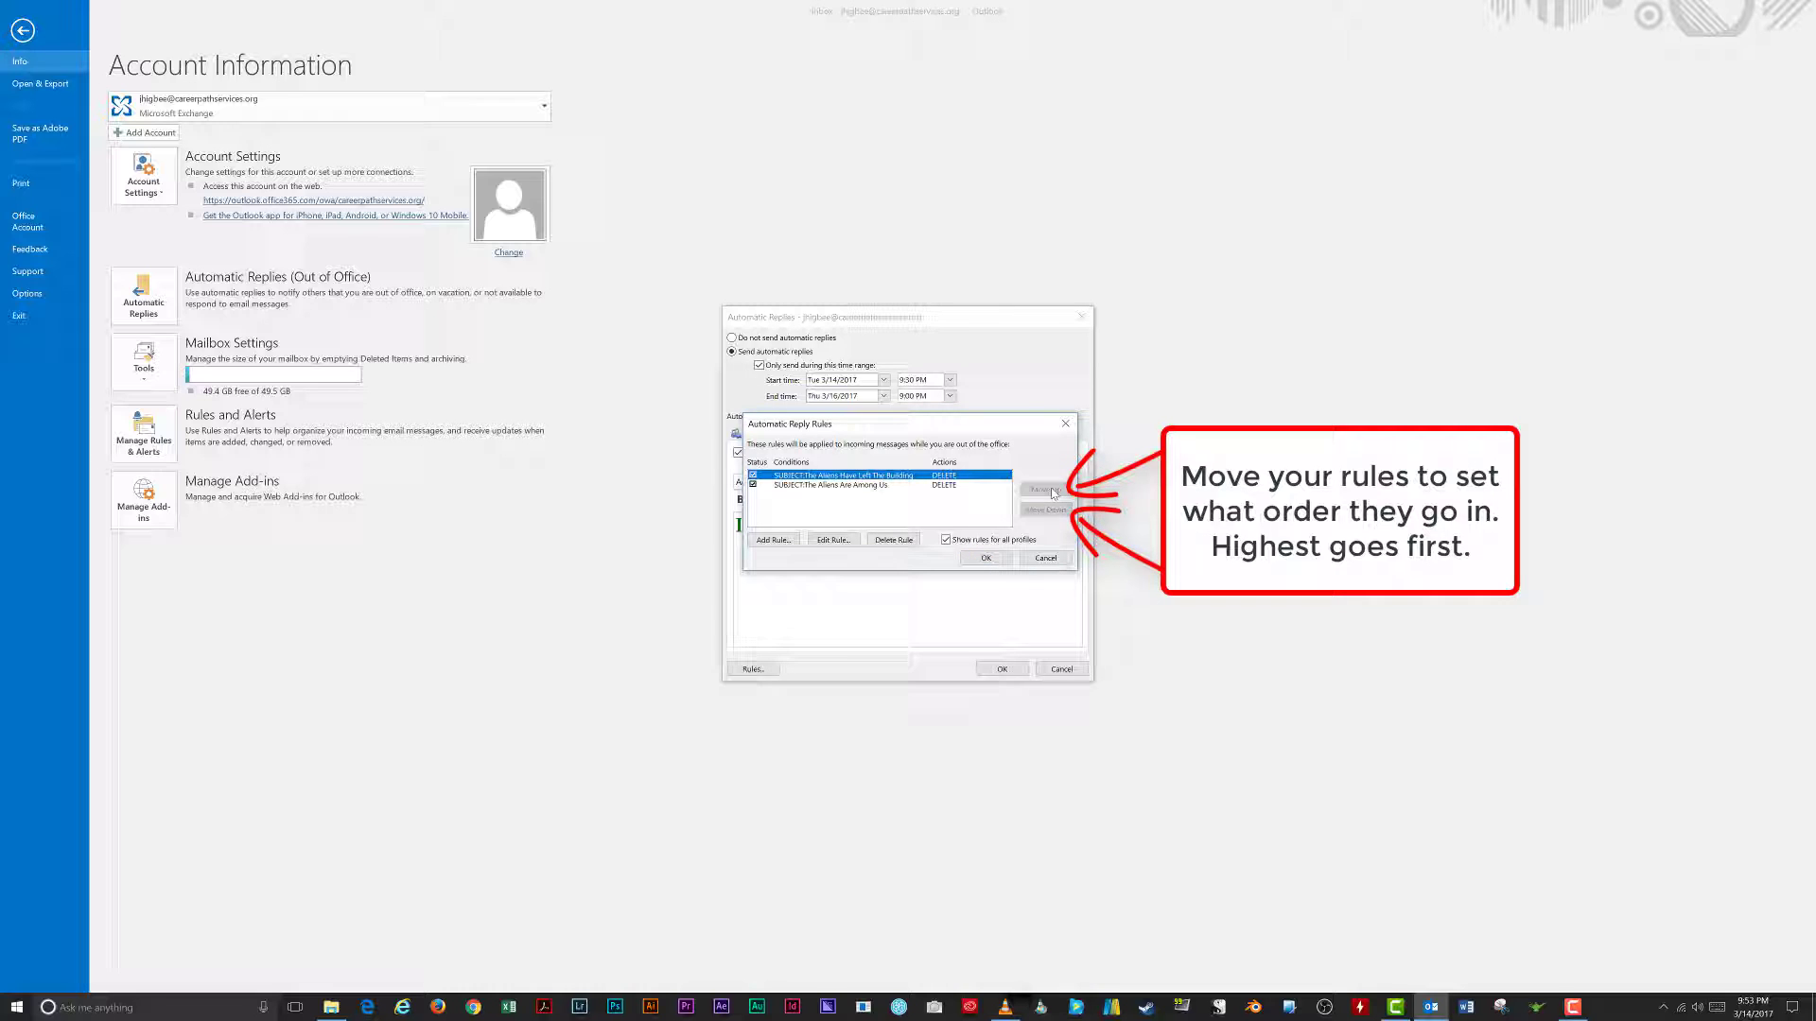
{"action": "left_click", "coordinate": [1046, 510]}
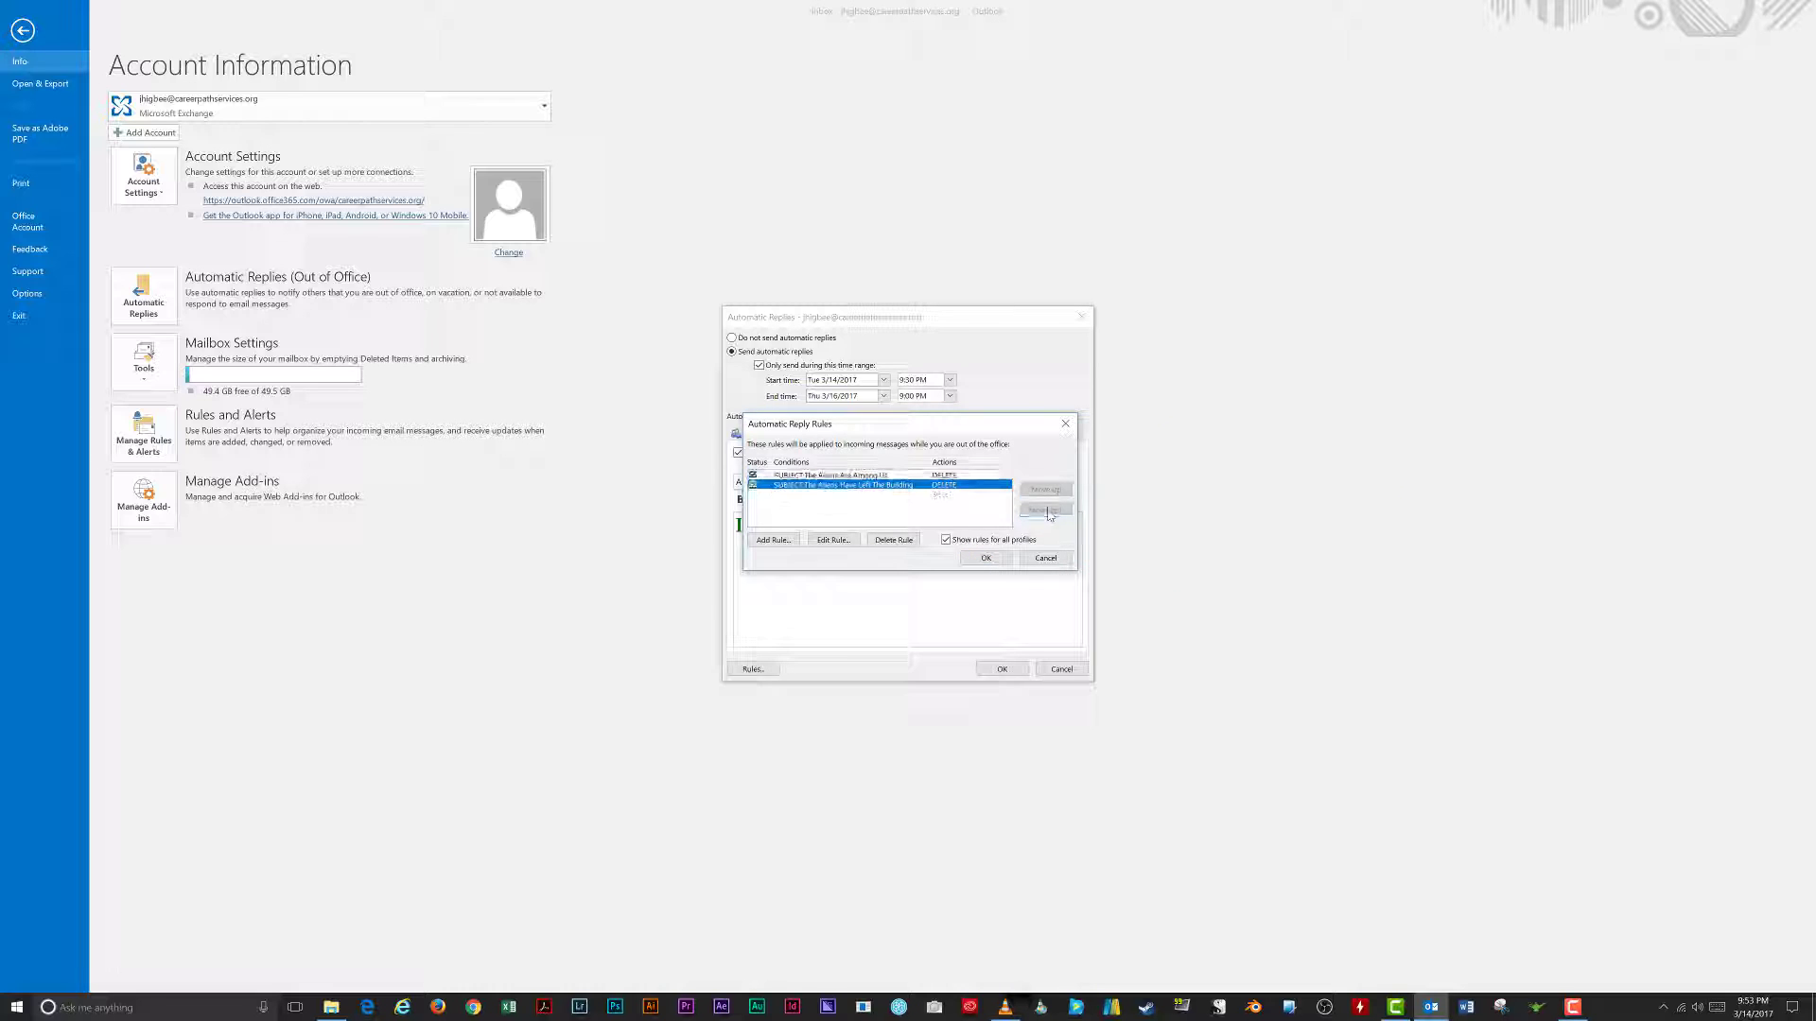
{"action": "left_click", "coordinate": [987, 559]}
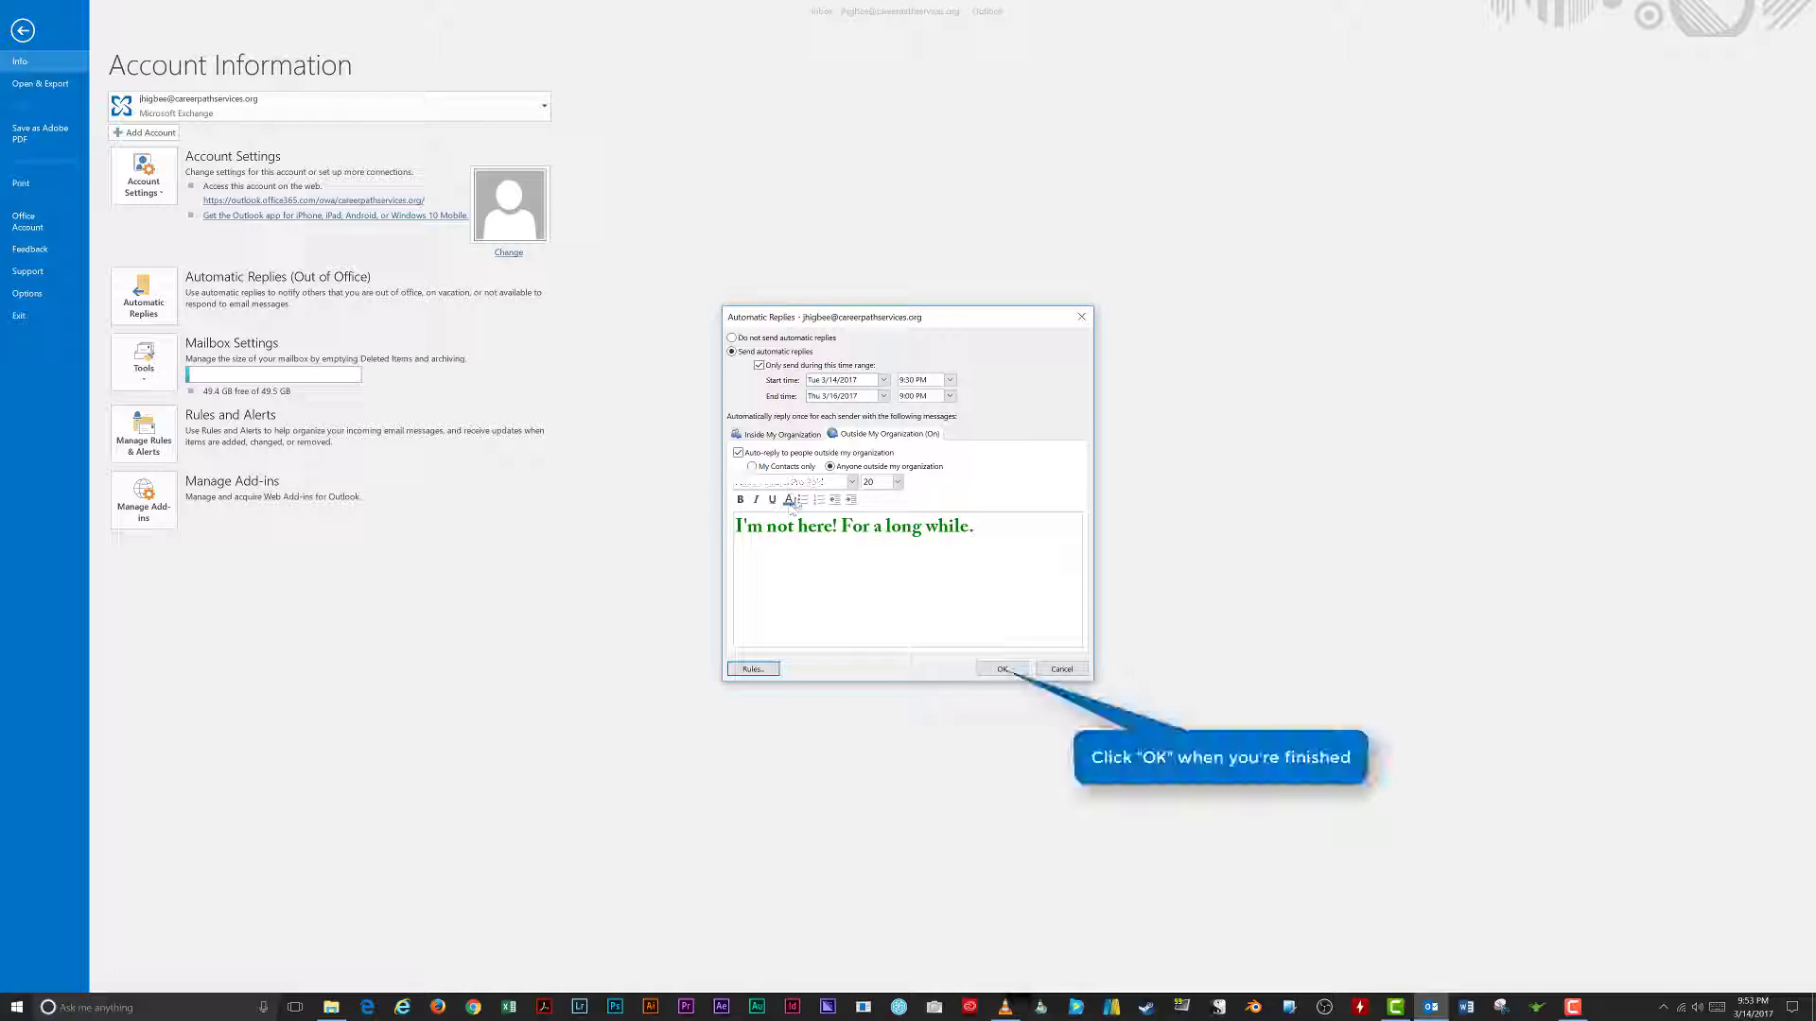
{"action": "left_click", "coordinate": [998, 670]}
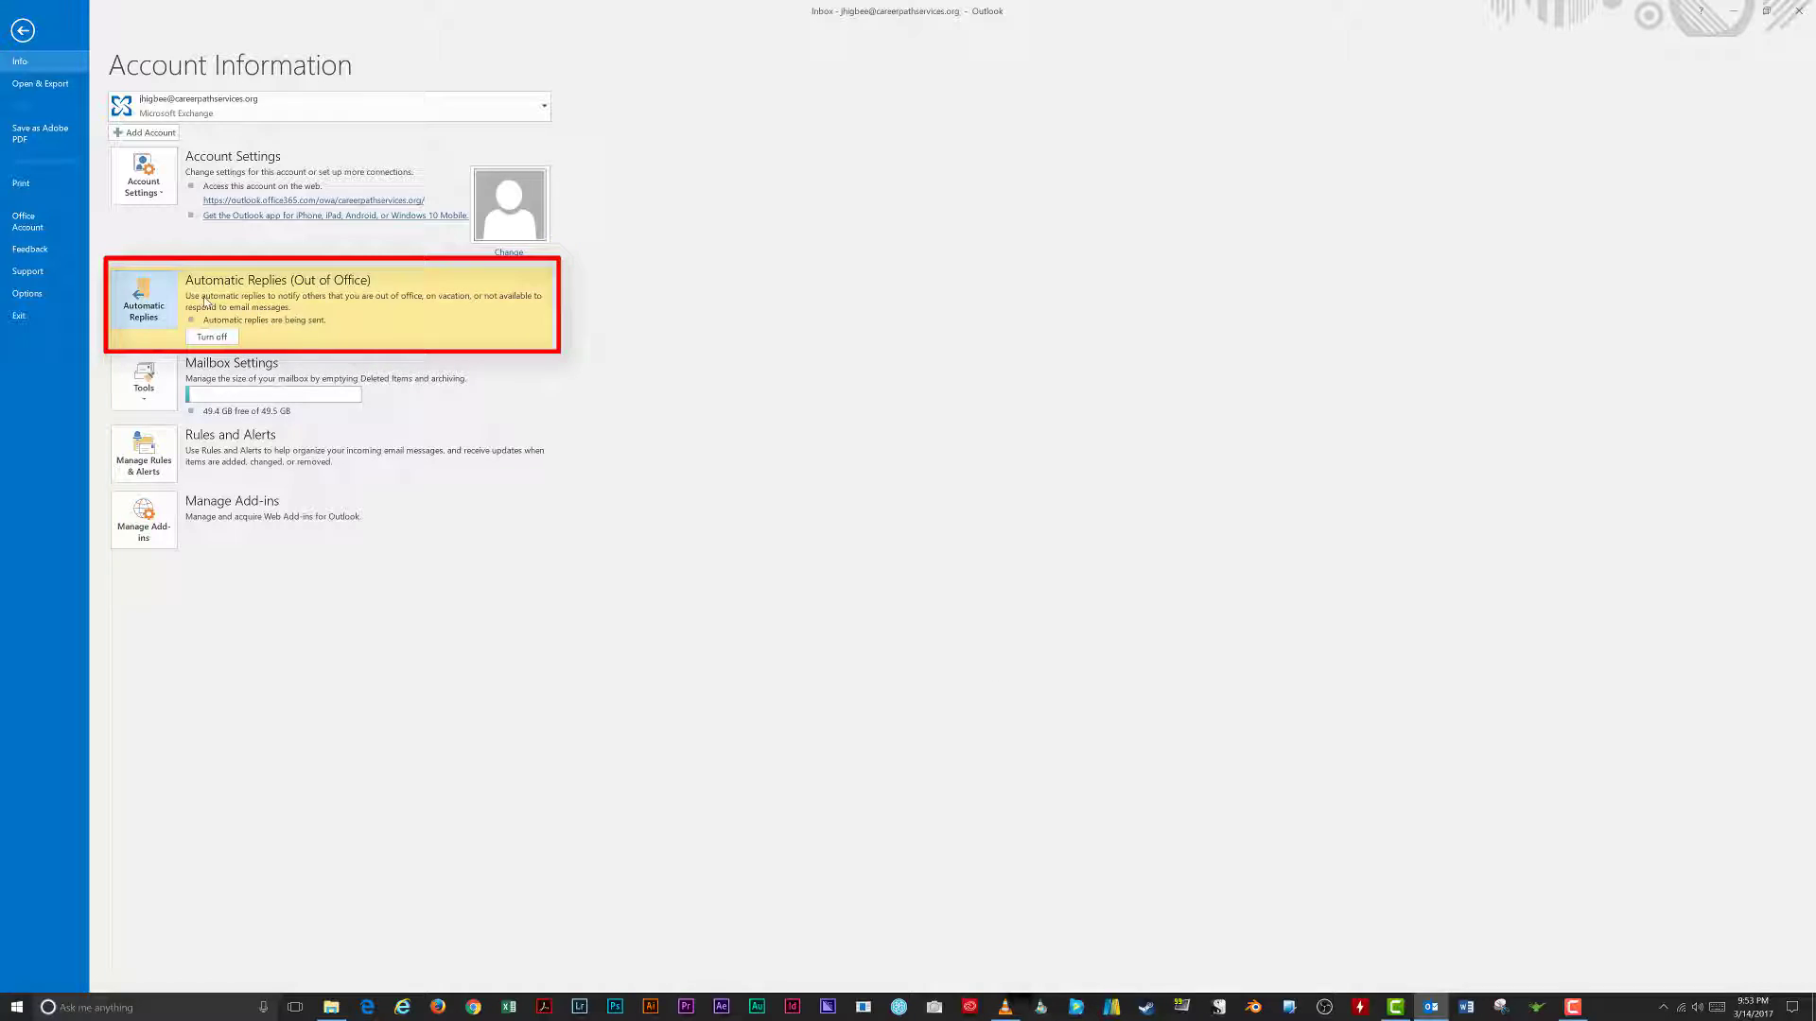